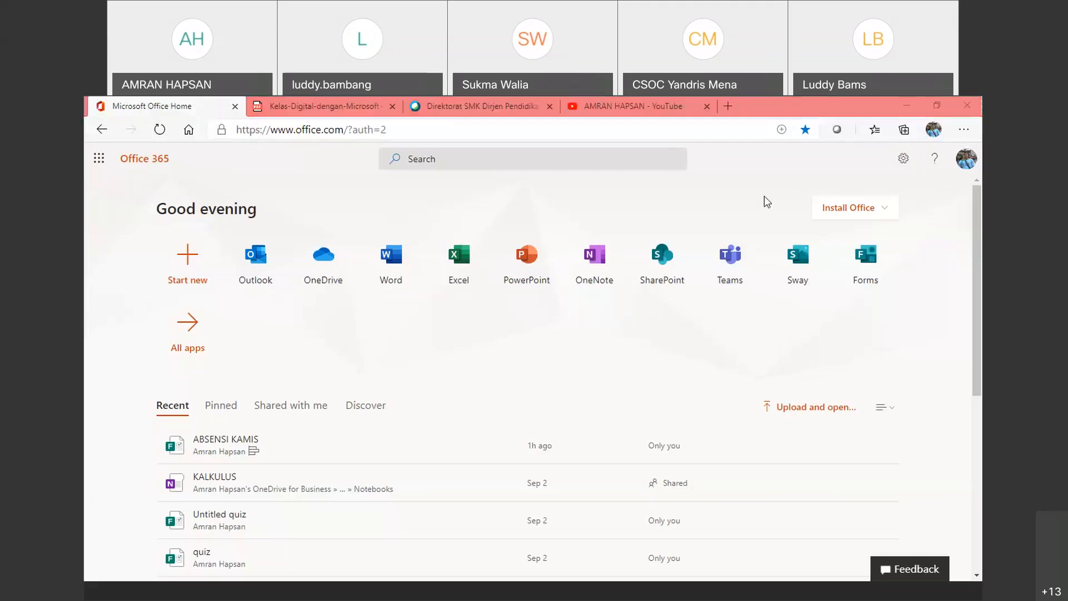
Step: Launch Teams from Office home and view the XII SMK TELKOM General channel's Grades tab
click(841, 207)
click(731, 261)
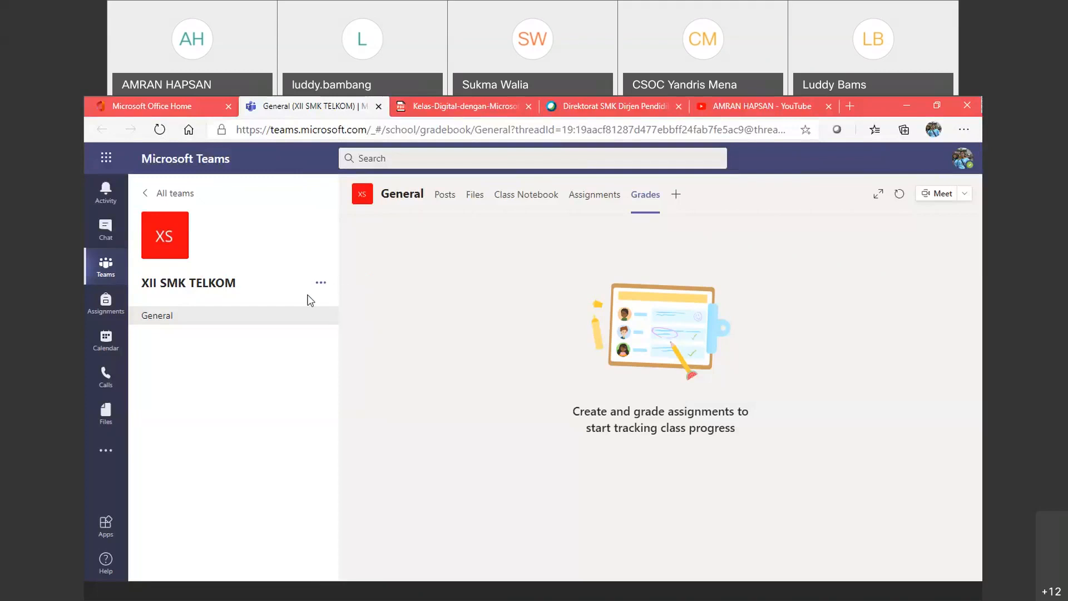
Step: Return to the teams grid, where XII SMK TELKOM is the only team card
click(106, 264)
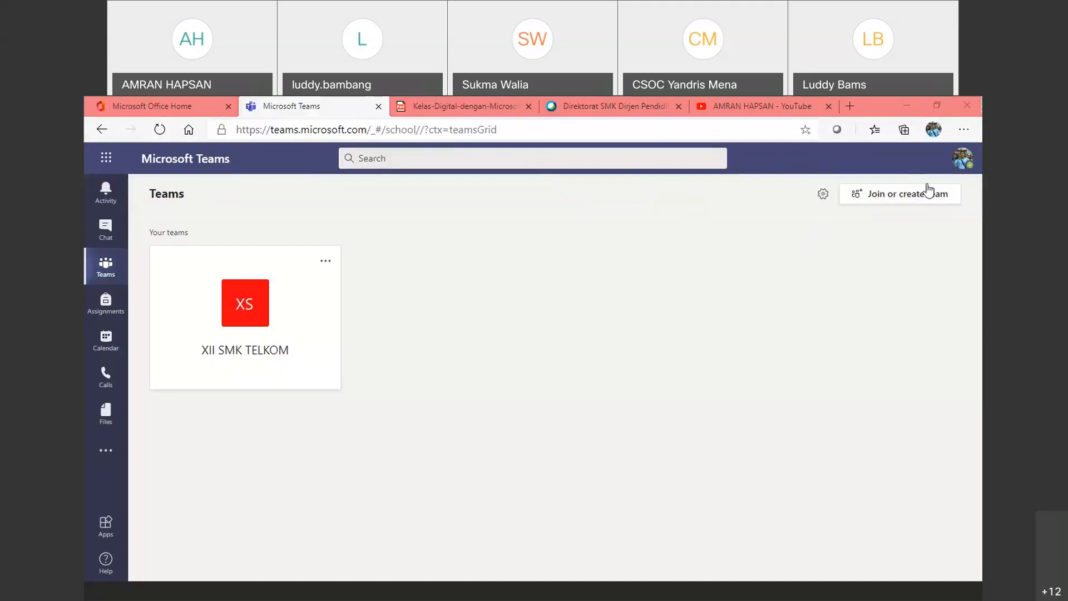
click(904, 280)
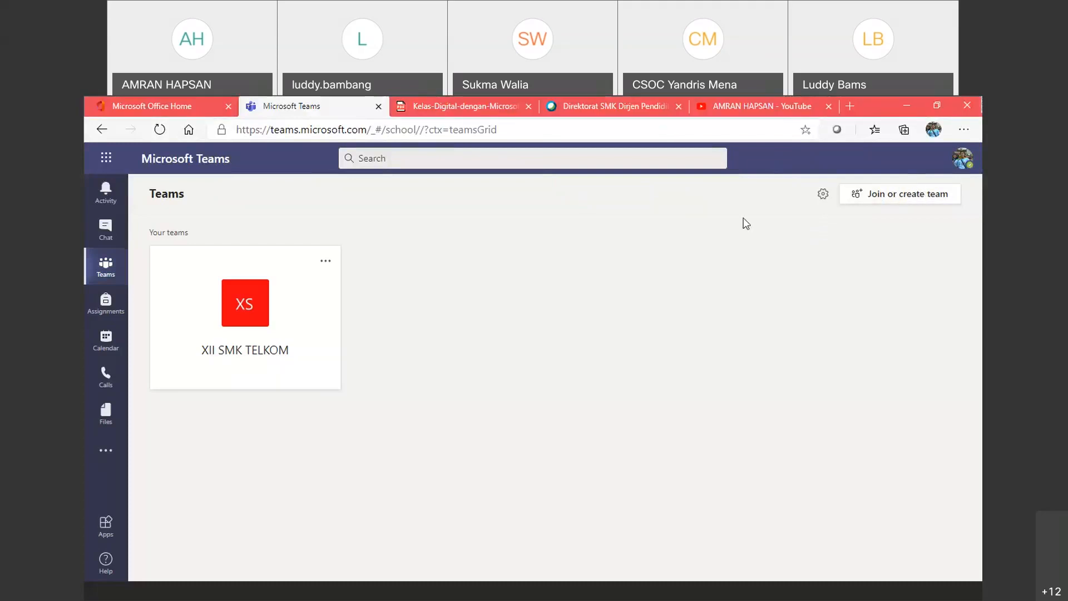
click(807, 258)
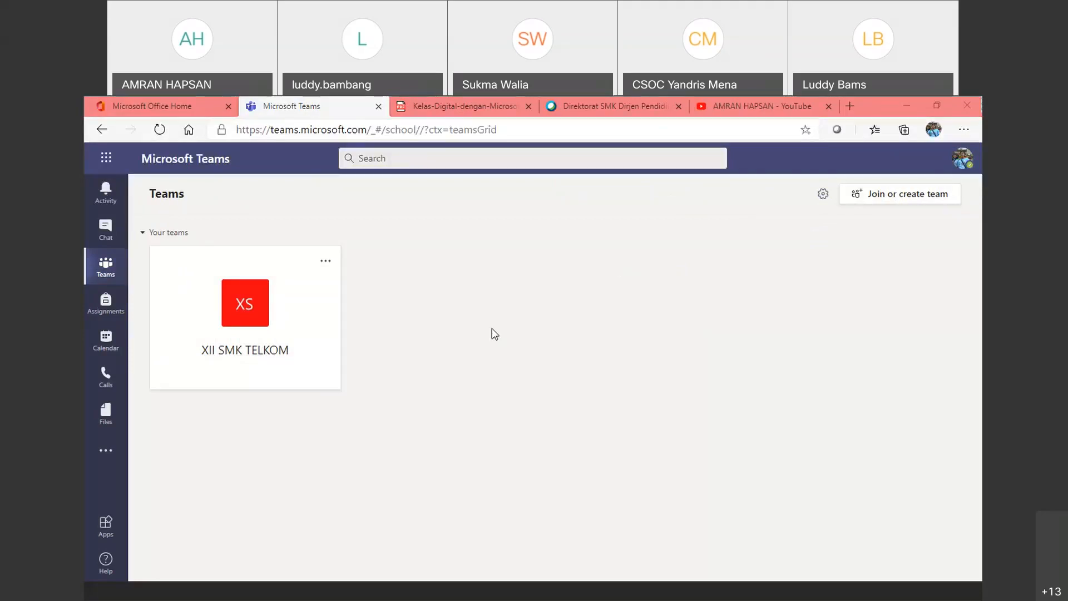
Step: Start creating a new team via Join or create team and pick the Class type
click(896, 199)
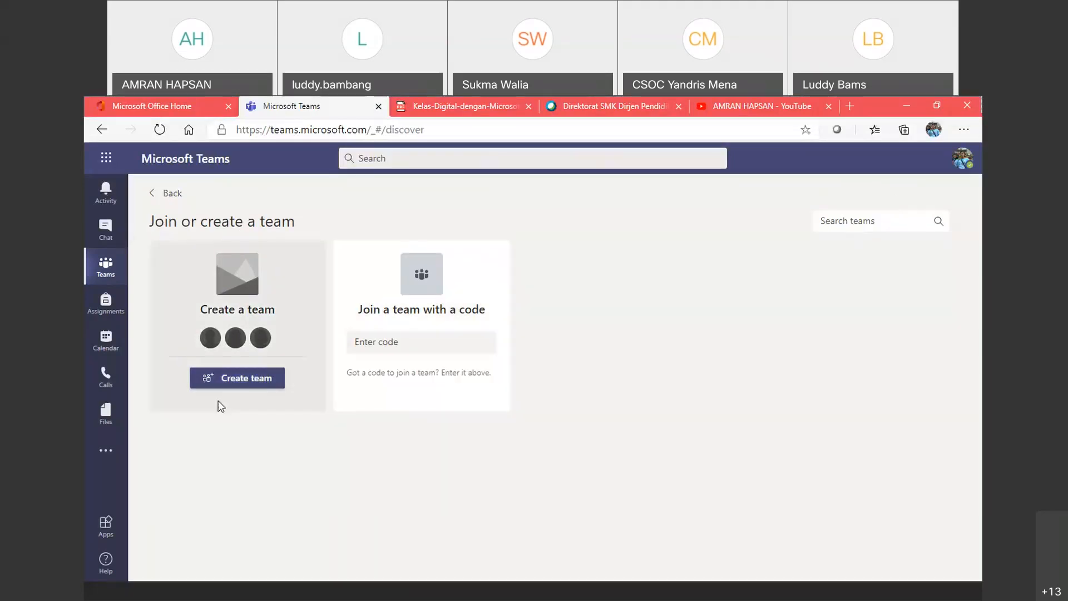
click(247, 379)
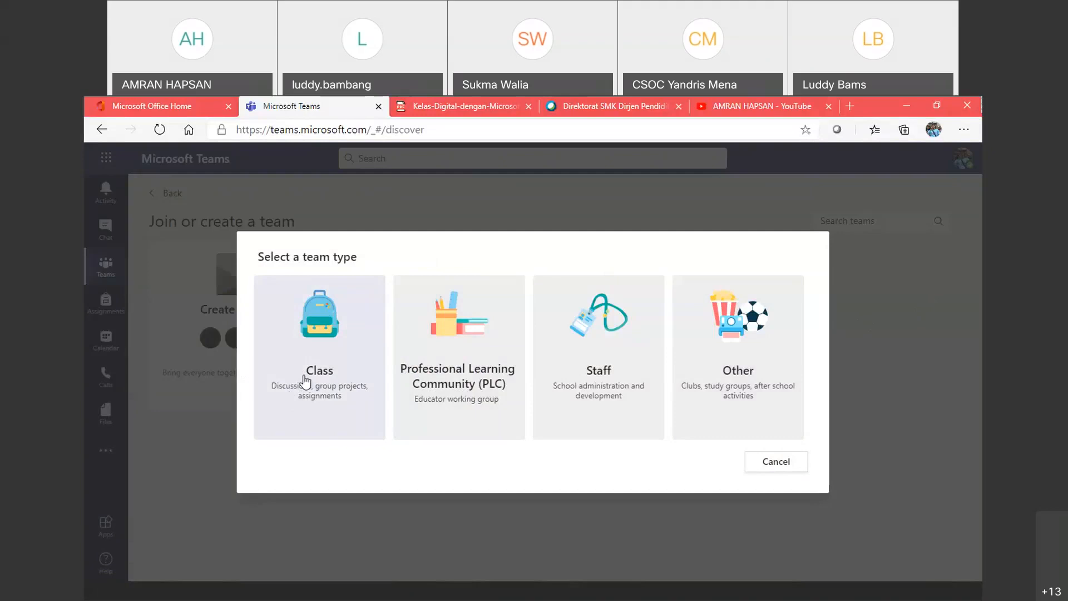
click(316, 334)
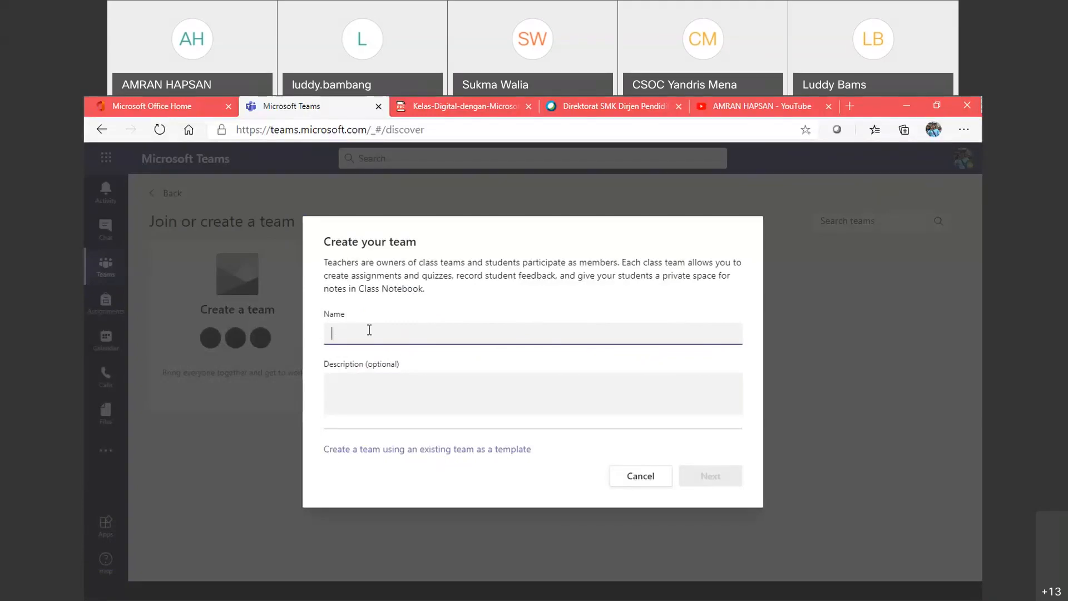
Step: Enter name 'Kelas XII TKJ 1' and description 'Kelas XII Jurusan Teknik Komputer Jaringan 1'
text(Kelas XII)
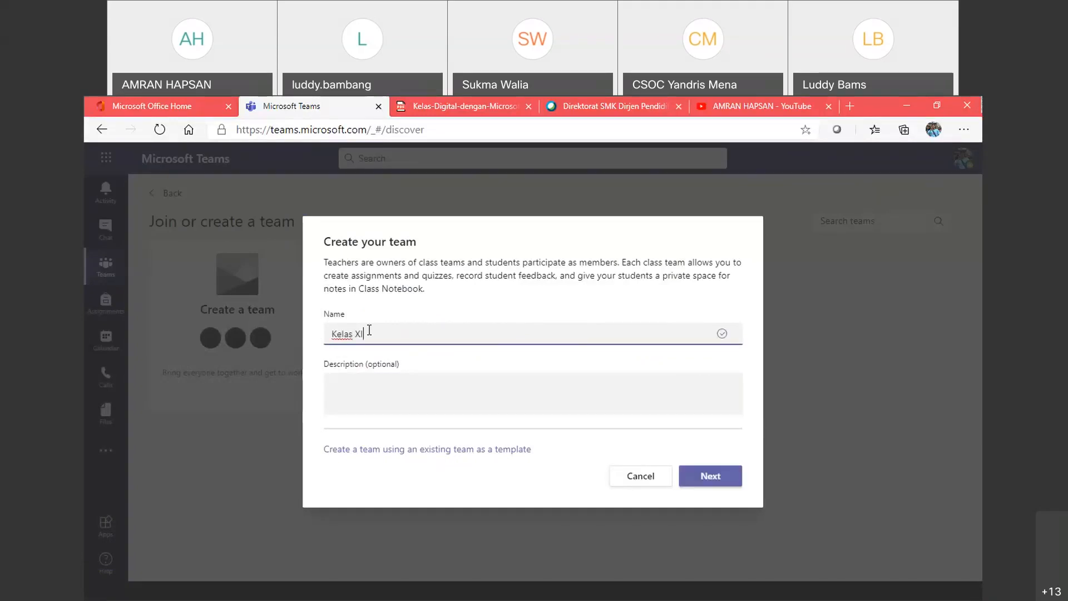
text( TKJ 1)
click(392, 366)
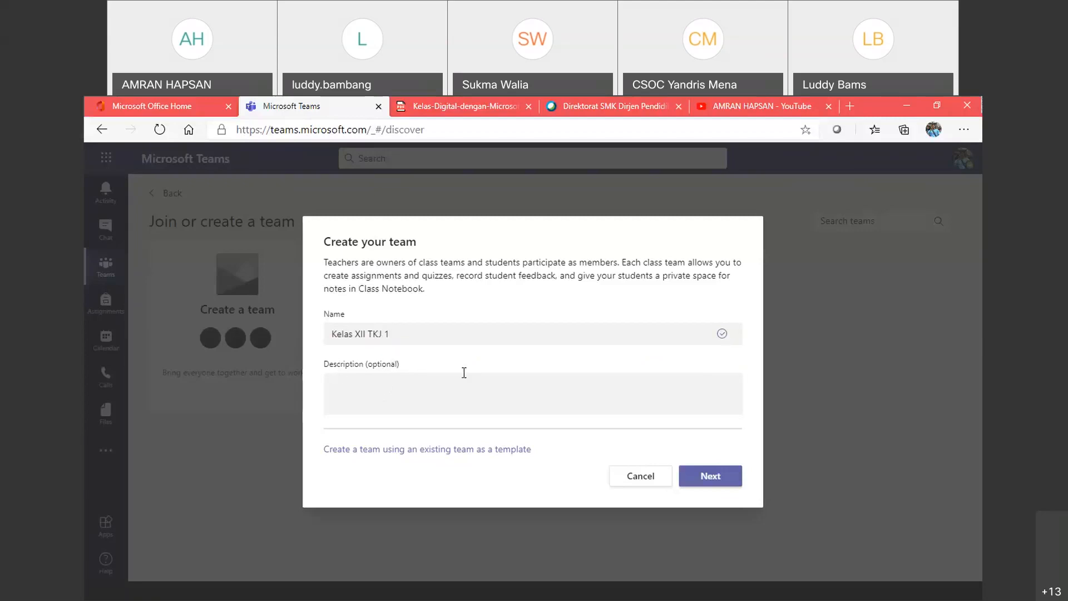
click(360, 378)
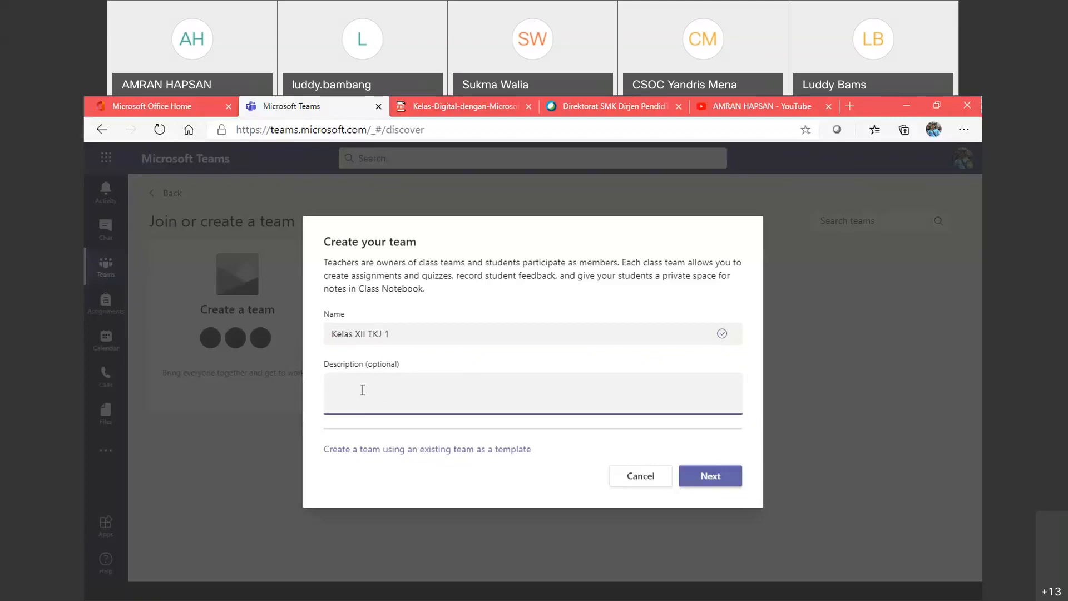
text(Kelas XI)
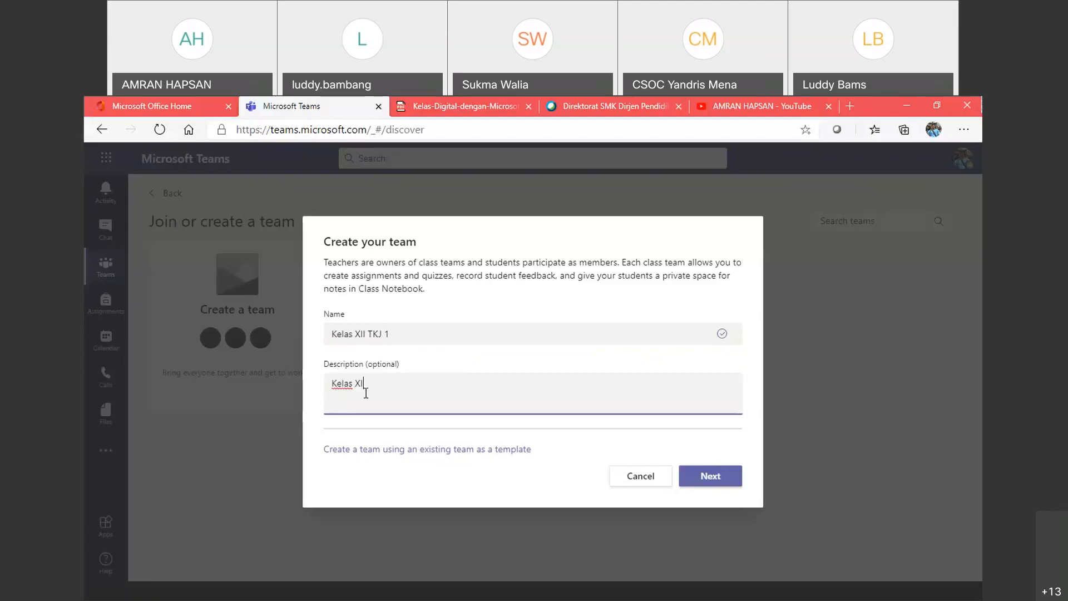
text(I Jurusan Teknik Komputer Jaringan 1)
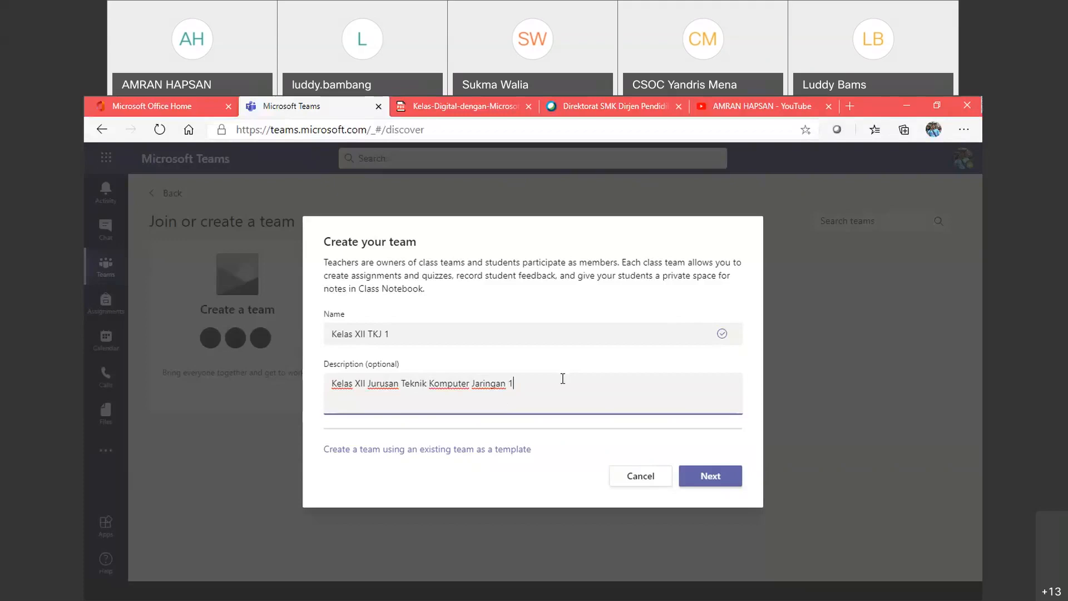
Step: Create the Kelas XII TKJ 1 team and switch the Add people dialog to Students
click(706, 485)
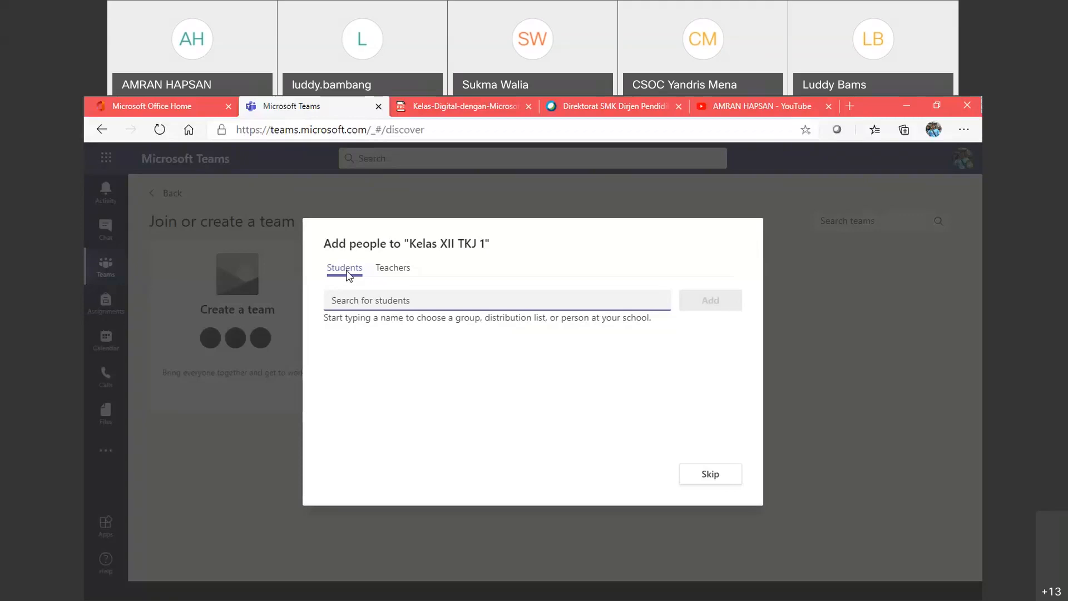
click(392, 269)
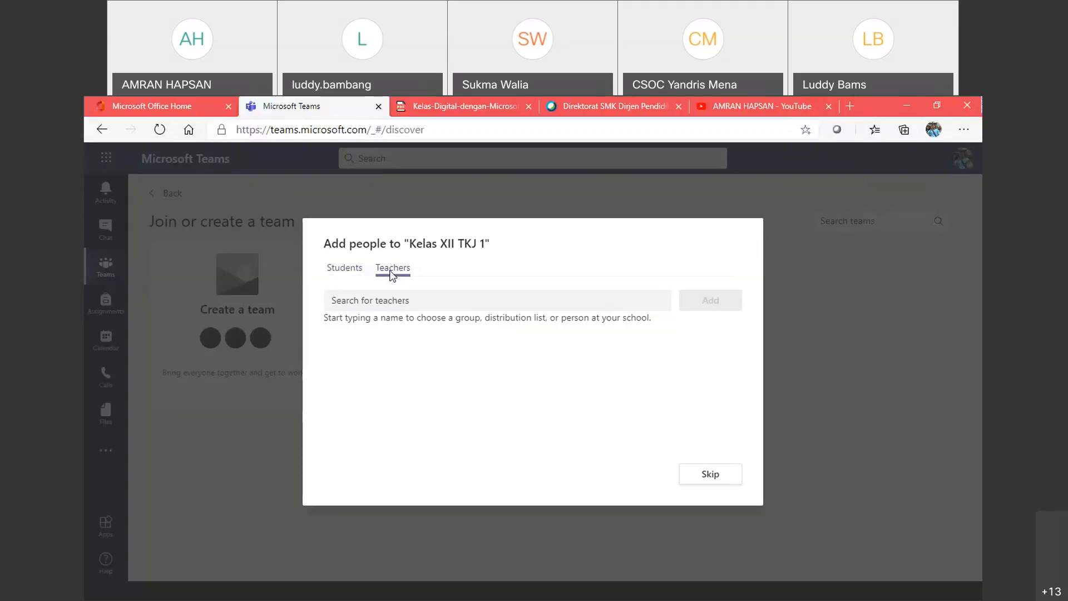
click(345, 273)
click(396, 272)
click(342, 273)
Step: Search for a student by name, browse the matches, then clear the search
click(400, 301)
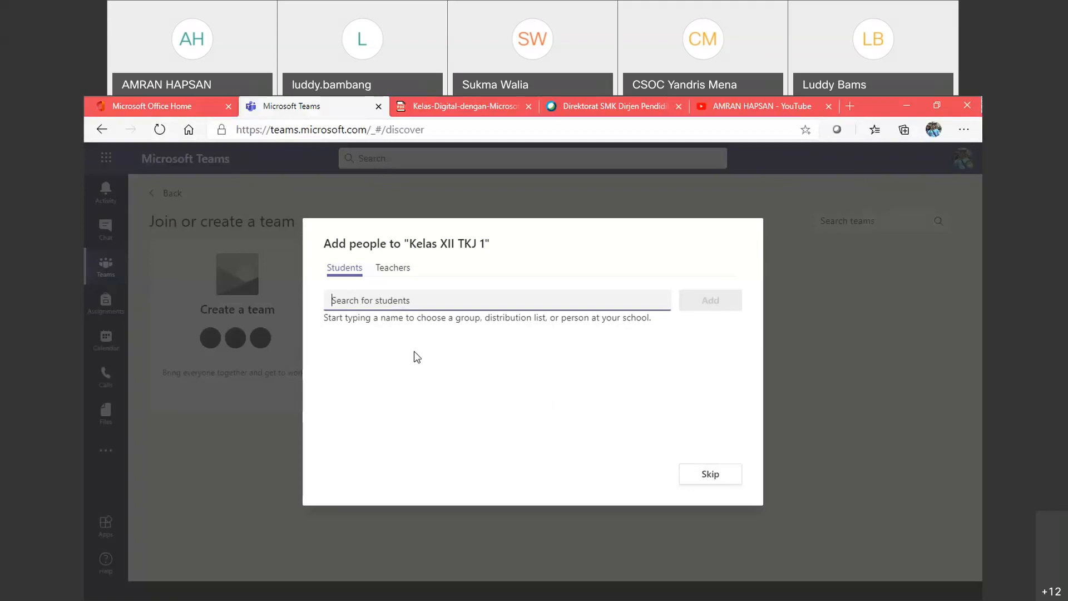
text(am)
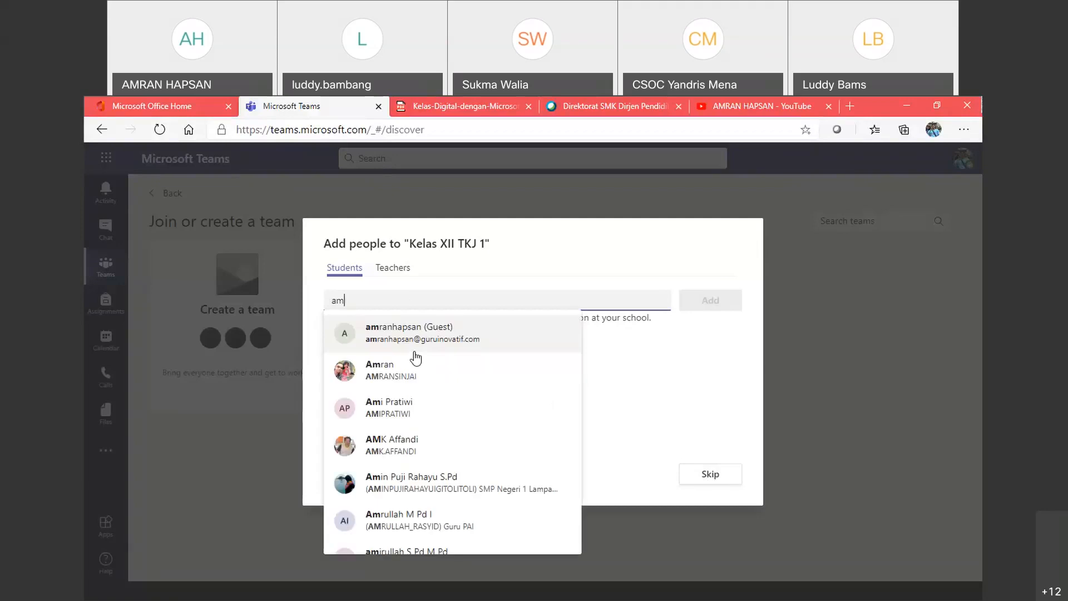
key(BackSpace)
key(BackSpace)
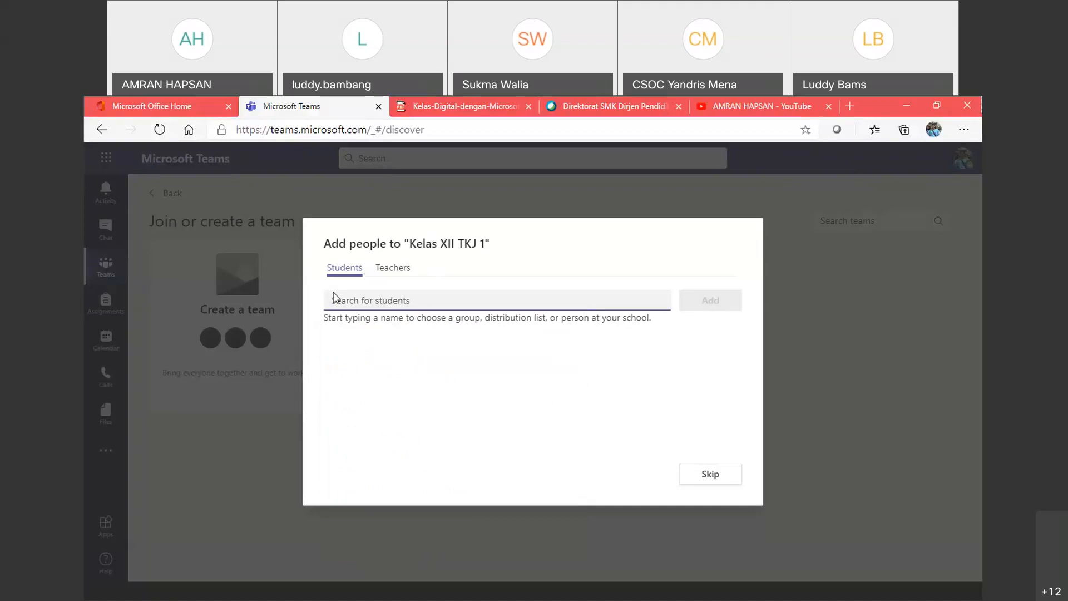
text(am)
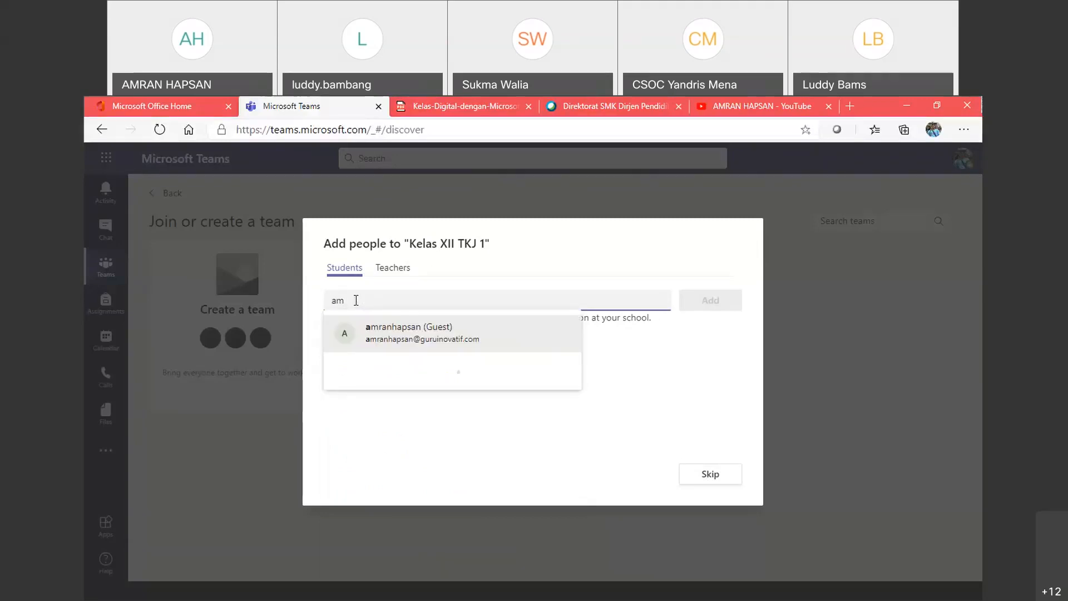
text(rn)
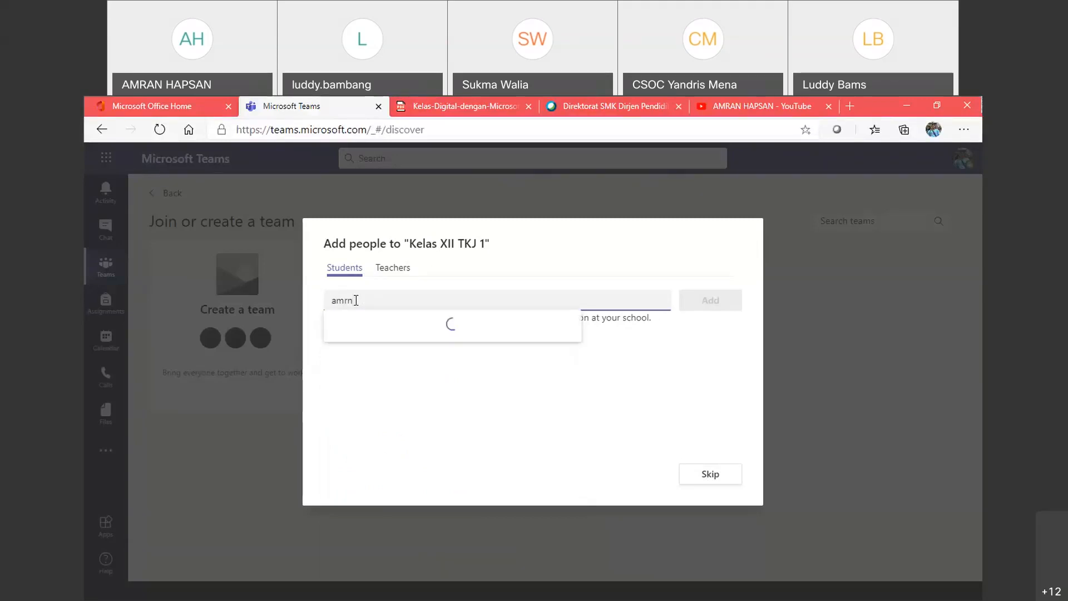
key(BackSpace)
key(BackSpace)
text(ran)
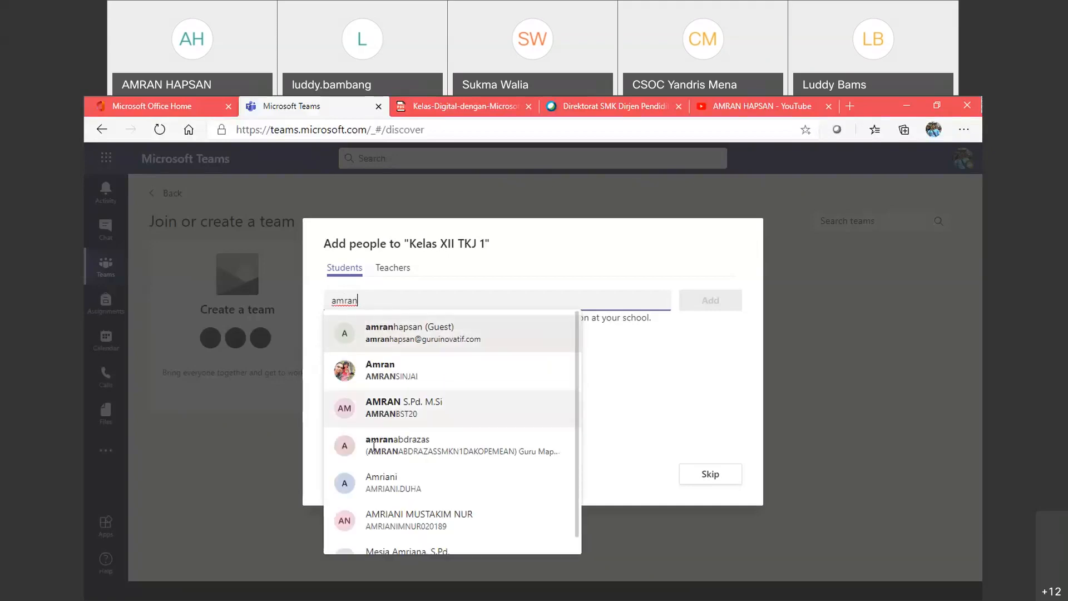
scroll(420, 450, down, 1)
scroll(416, 437, up, 1)
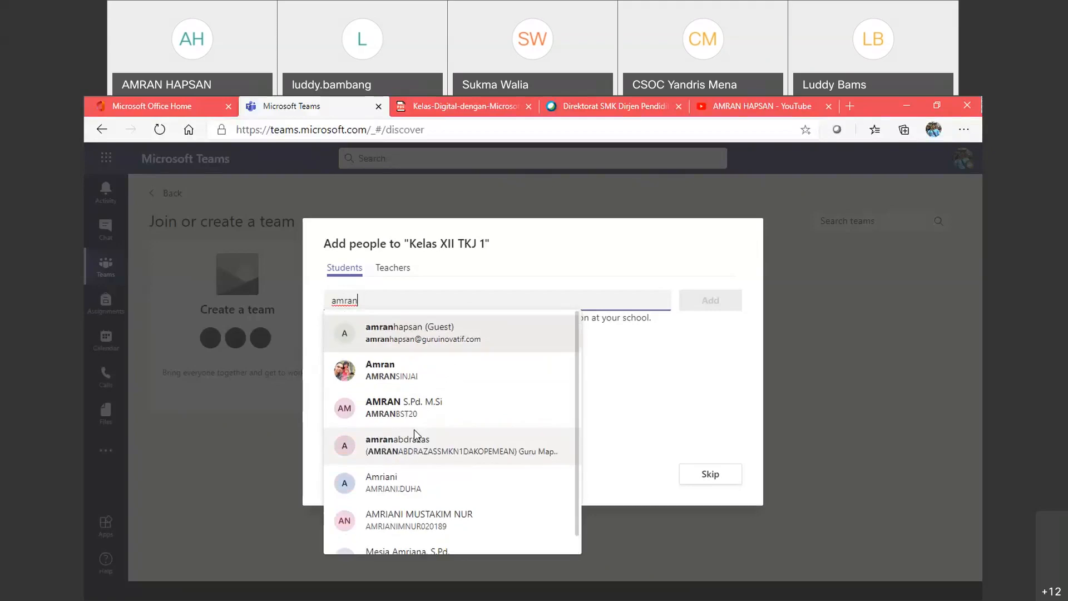
scroll(407, 408, down, 1)
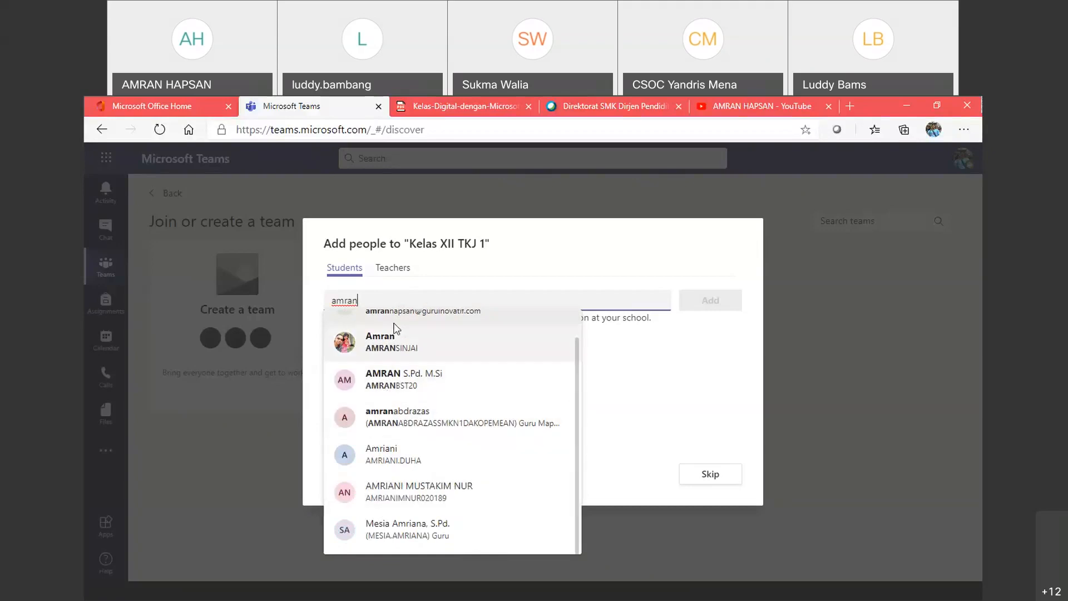
key(BackSpace)
key(BackSpace)
key(BackSpace)
key(BackSpace)
key(BackSpace)
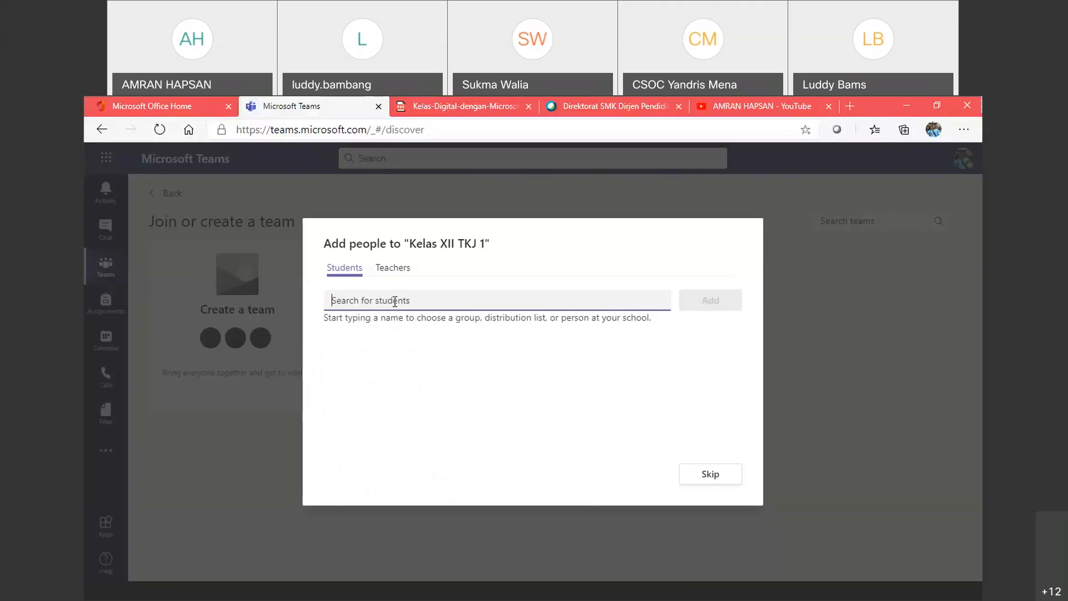
Step: On the Teachers tab, search for and pick a teacher, then remove them again
click(395, 274)
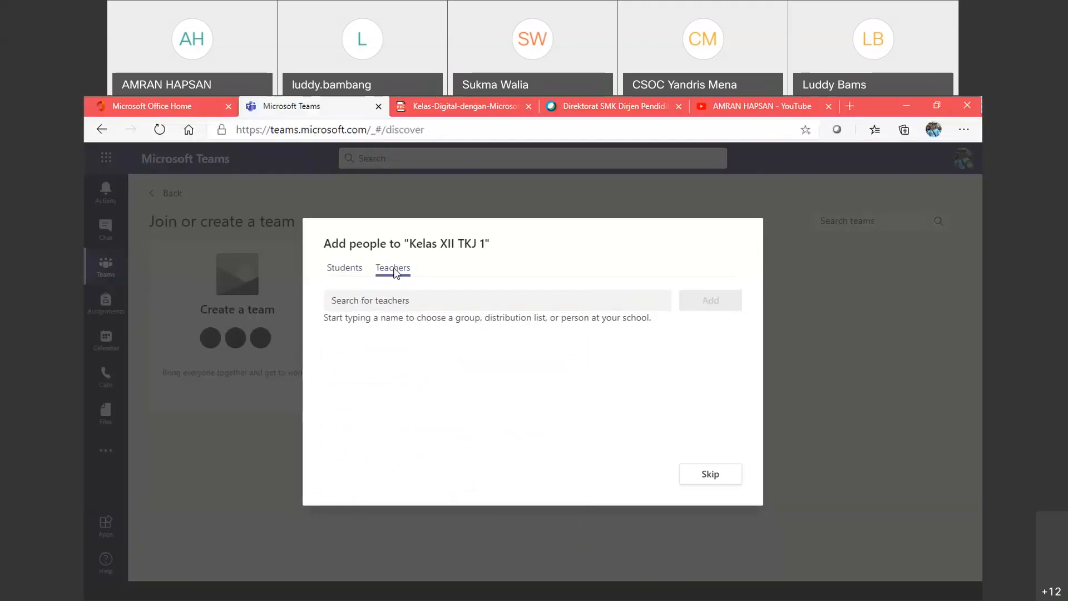
click(387, 308)
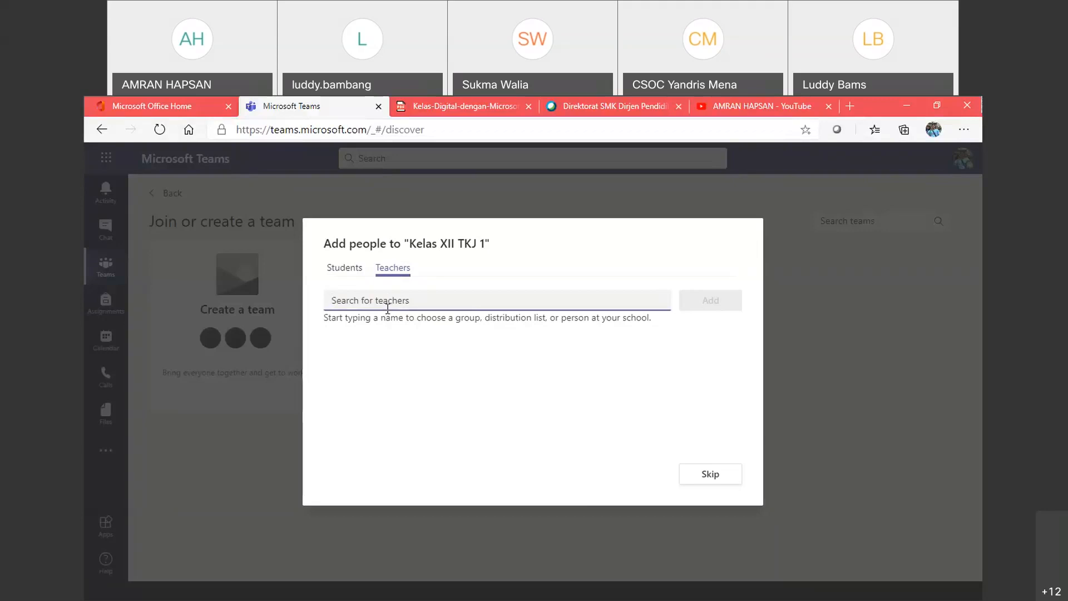
text(ba)
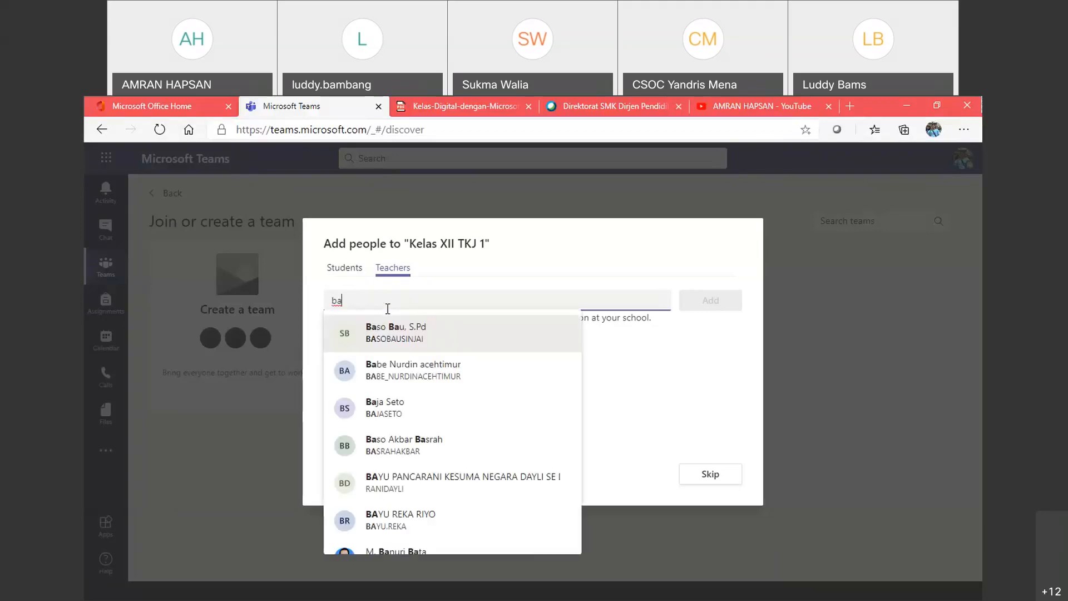
click(391, 337)
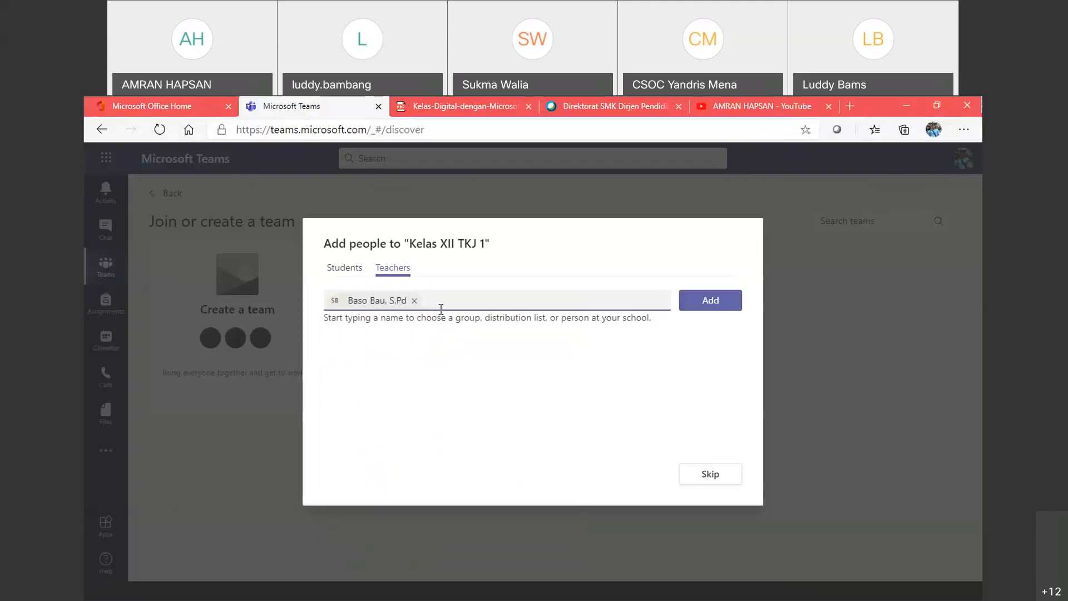
key(BackSpace)
key(BackSpace)
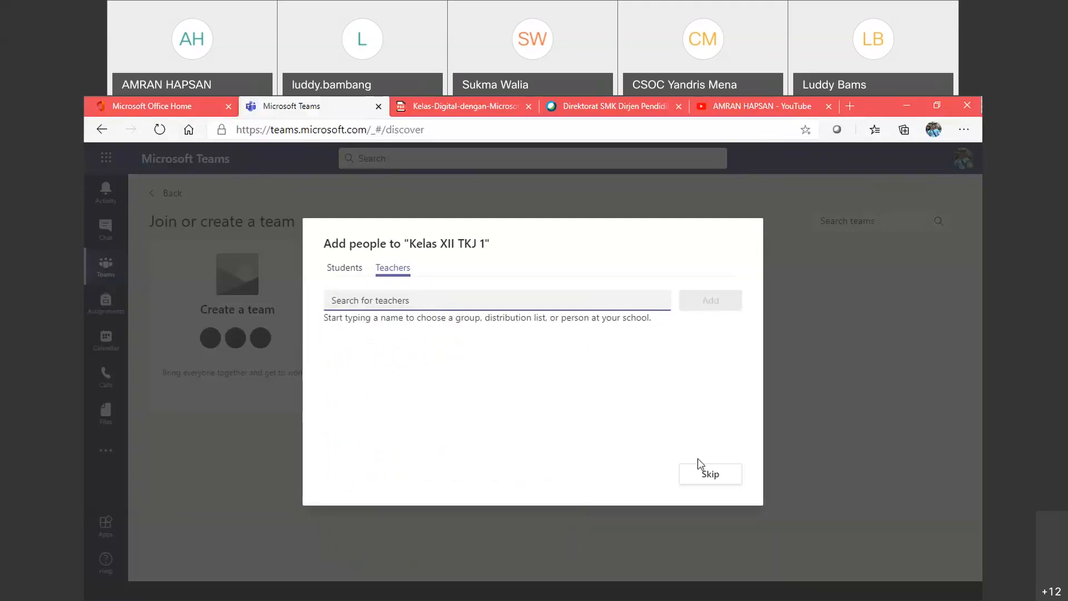
Step: Skip adding people and open the Kelas XII TKJ 1 General channel's Files tab
click(708, 476)
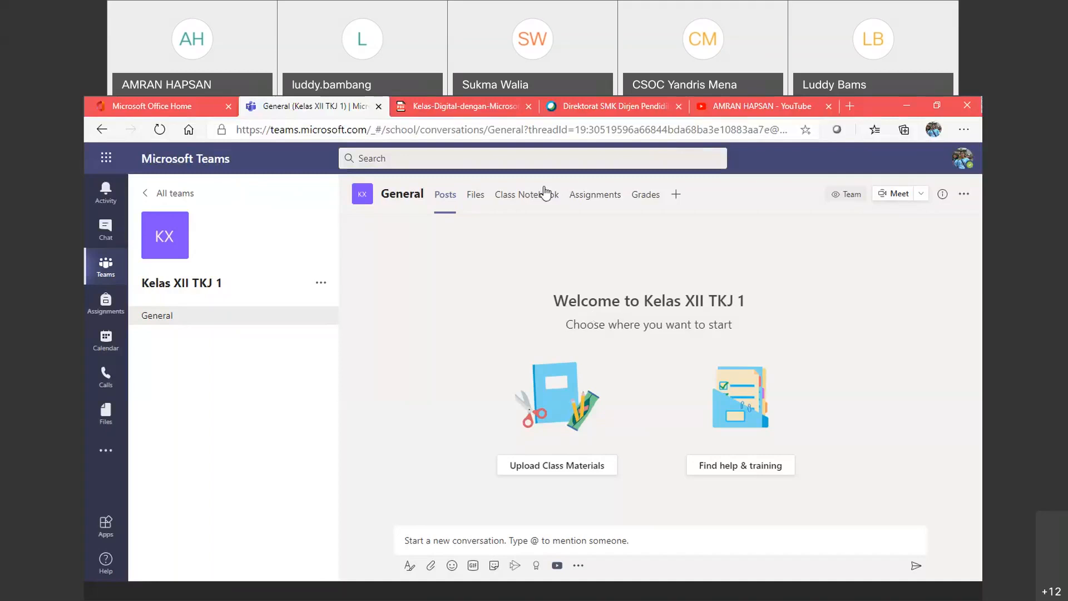
click(476, 200)
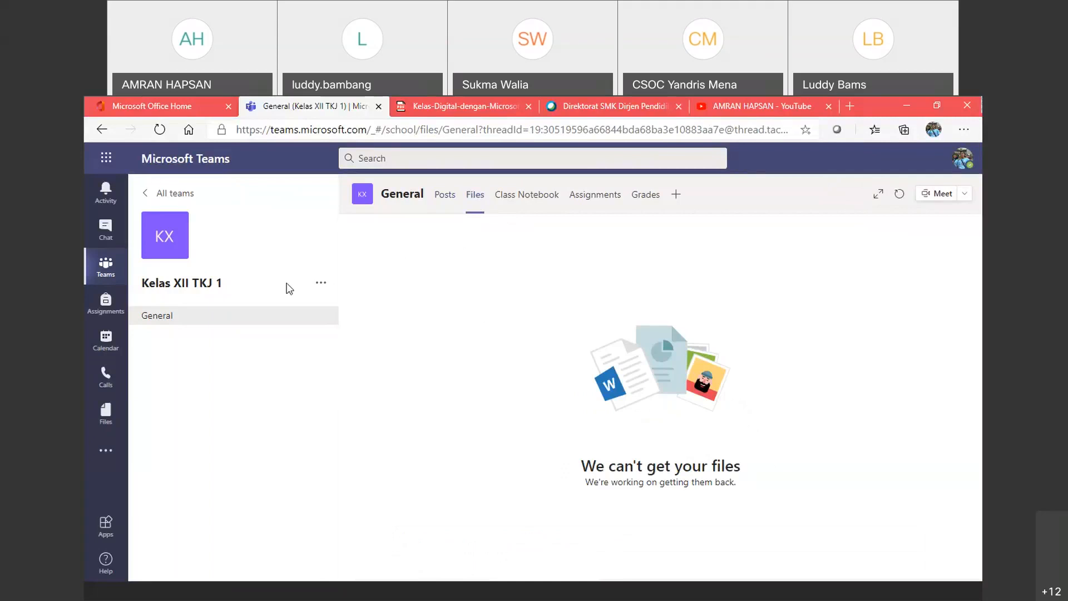
Step: Reload the General channel's Files tab until the Class Materials folder is listed
click(184, 312)
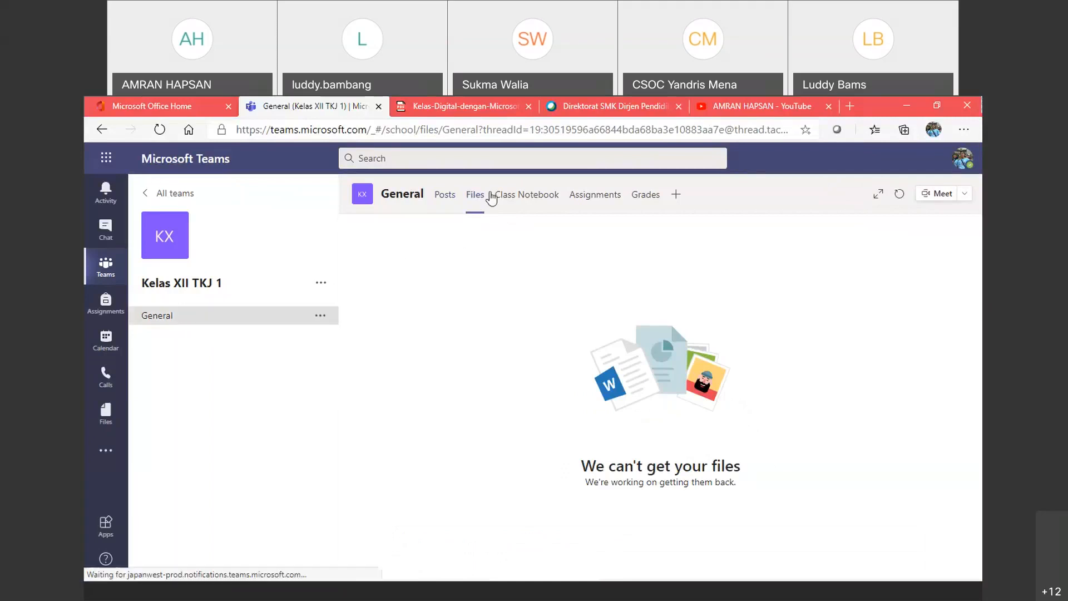
click(484, 198)
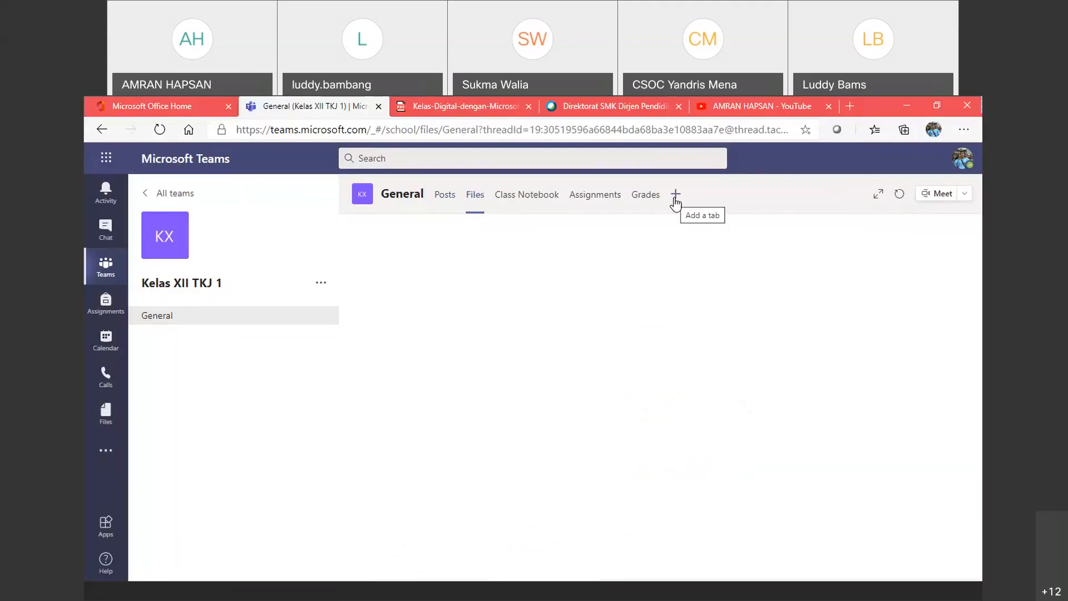
click(675, 197)
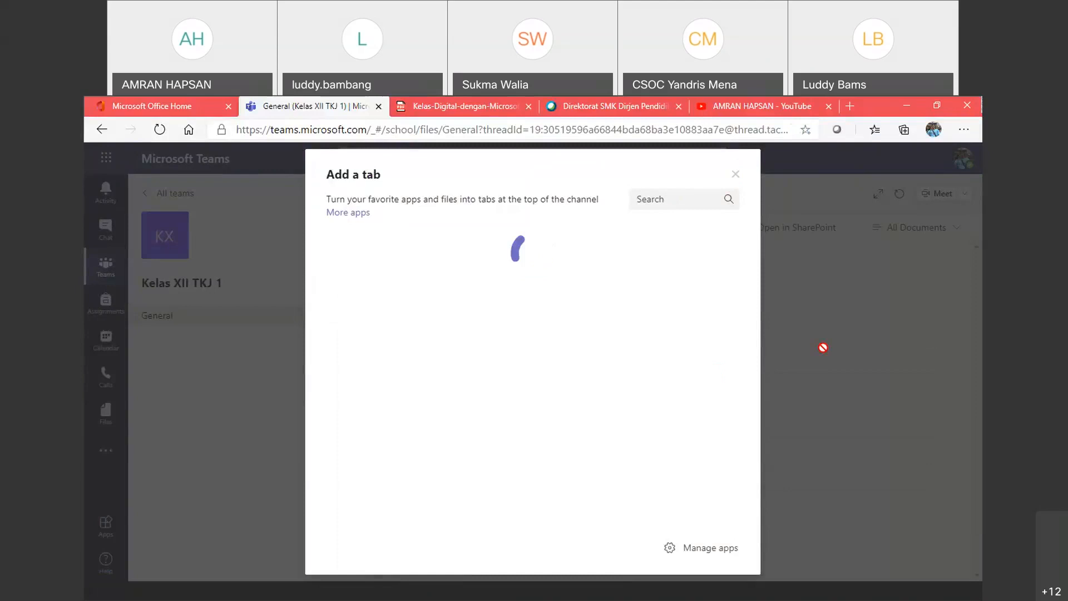
click(734, 178)
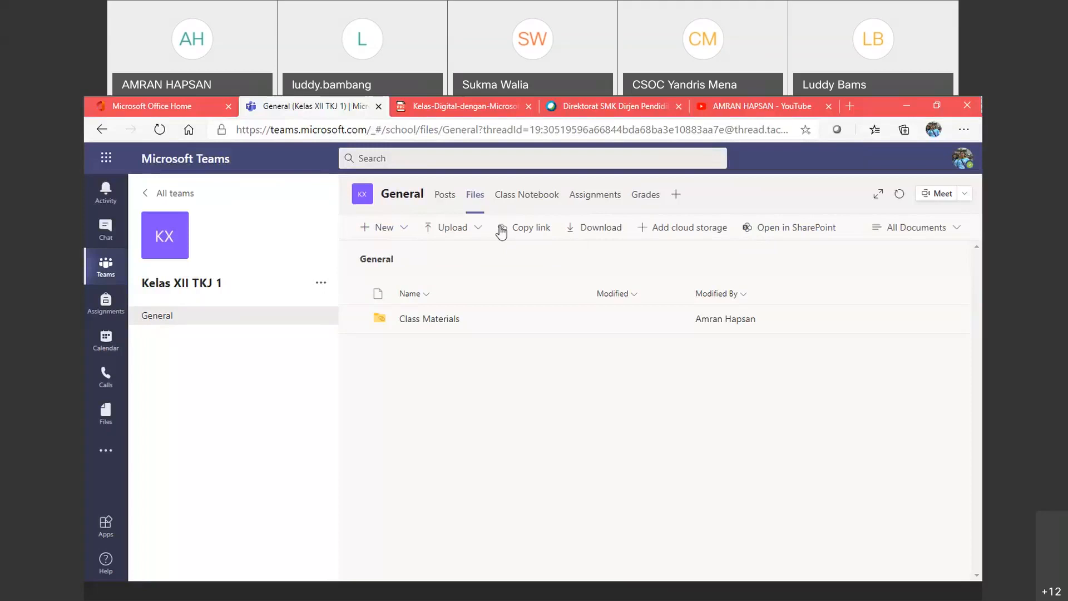
Step: Check the New item options, then bring up the Upload choices for the channel files
click(403, 229)
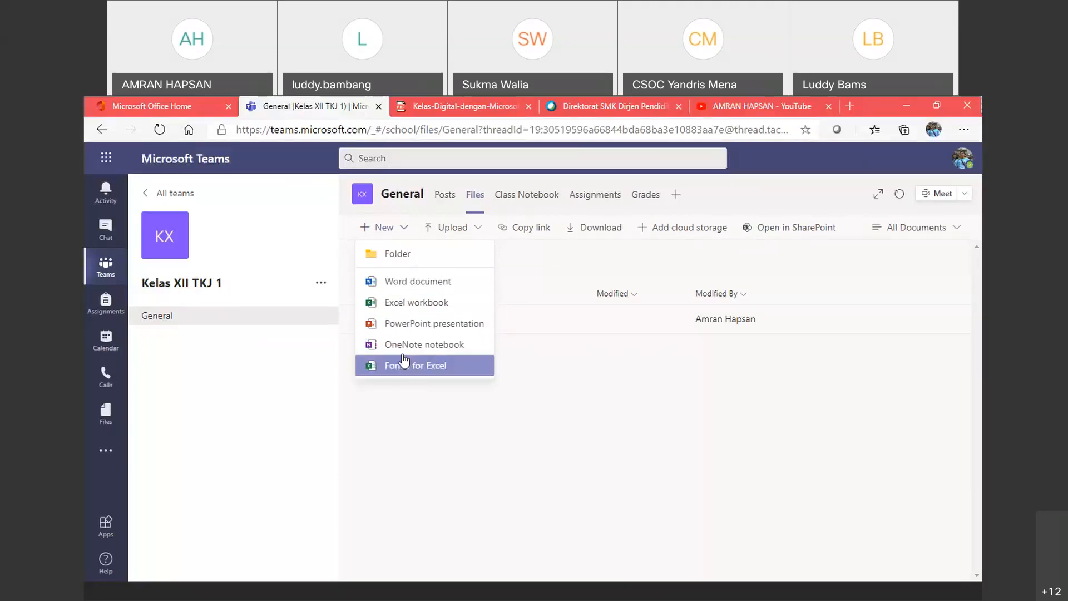
click(420, 446)
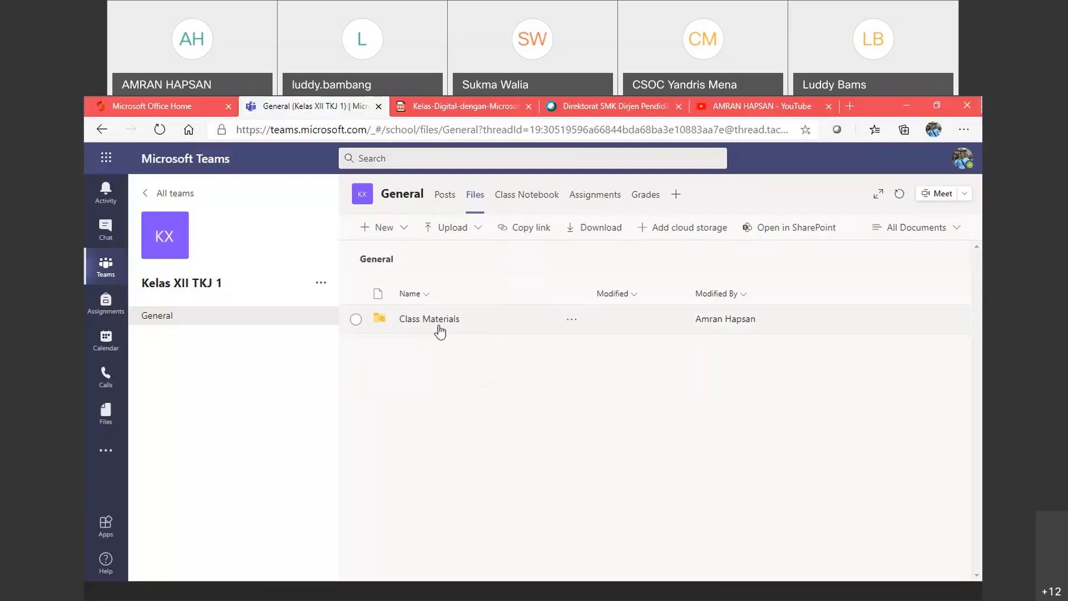
click(453, 228)
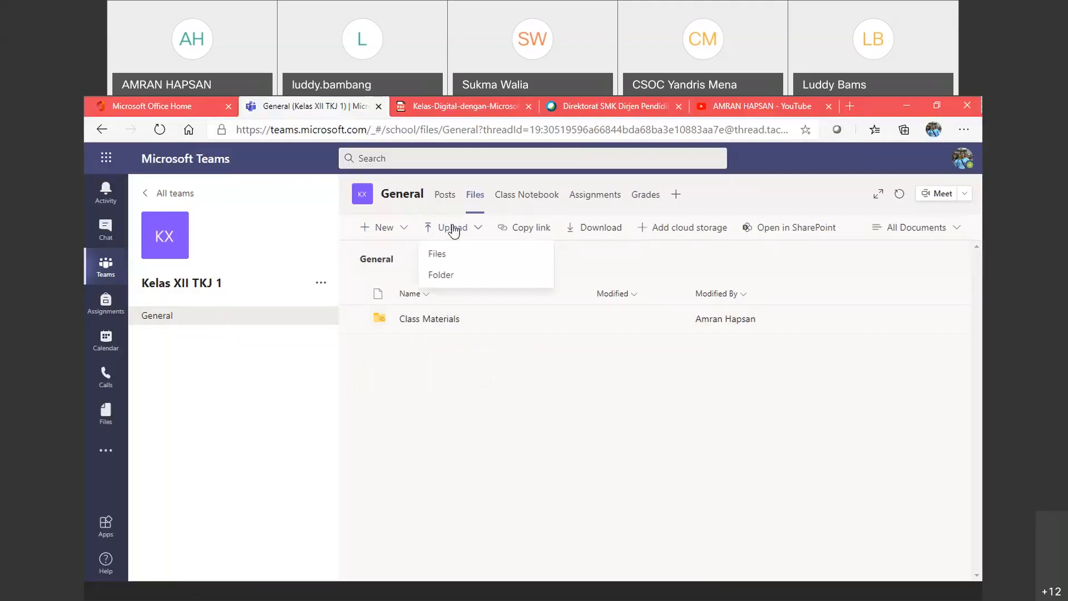
Step: Upload the Kelas-Digital-dengan-Microsoft-Teams - MODUL LENGKAP PDF to the General channel files
click(445, 257)
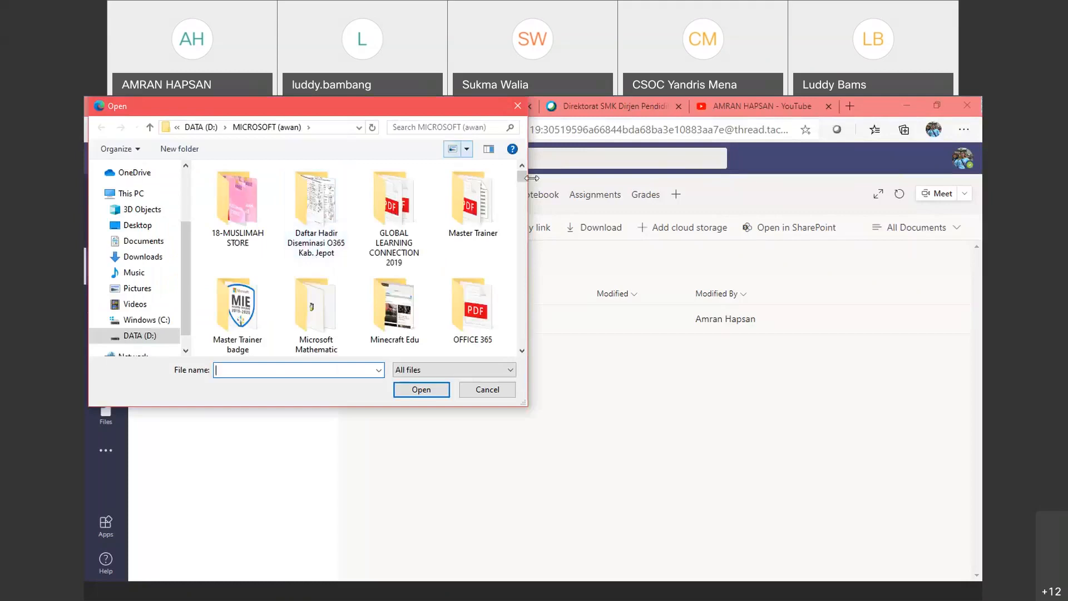
click(521, 351)
drag(521, 353, 523, 354)
click(342, 312)
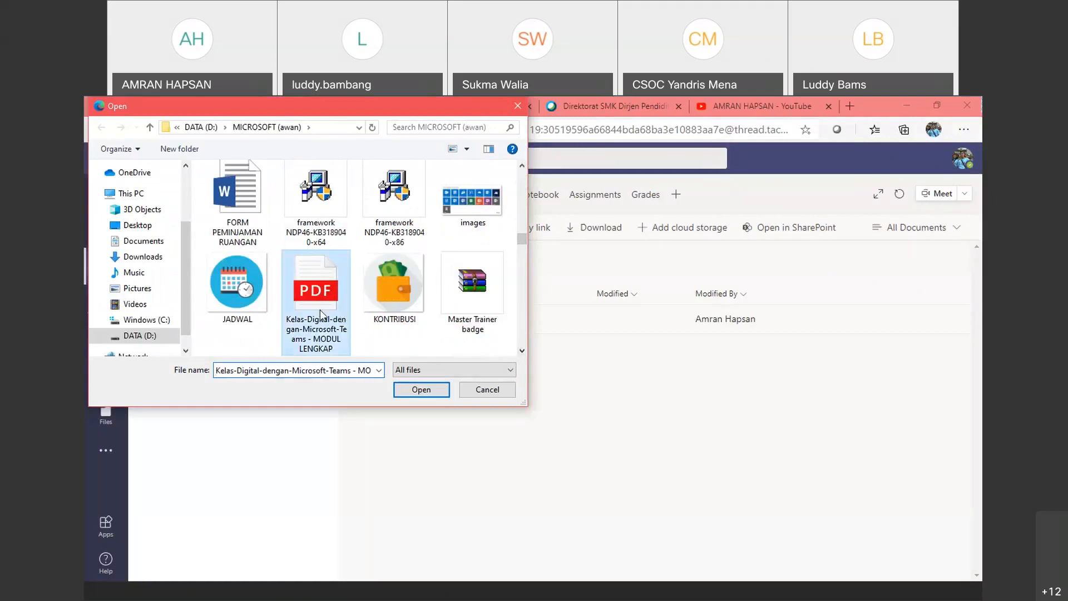
click(410, 392)
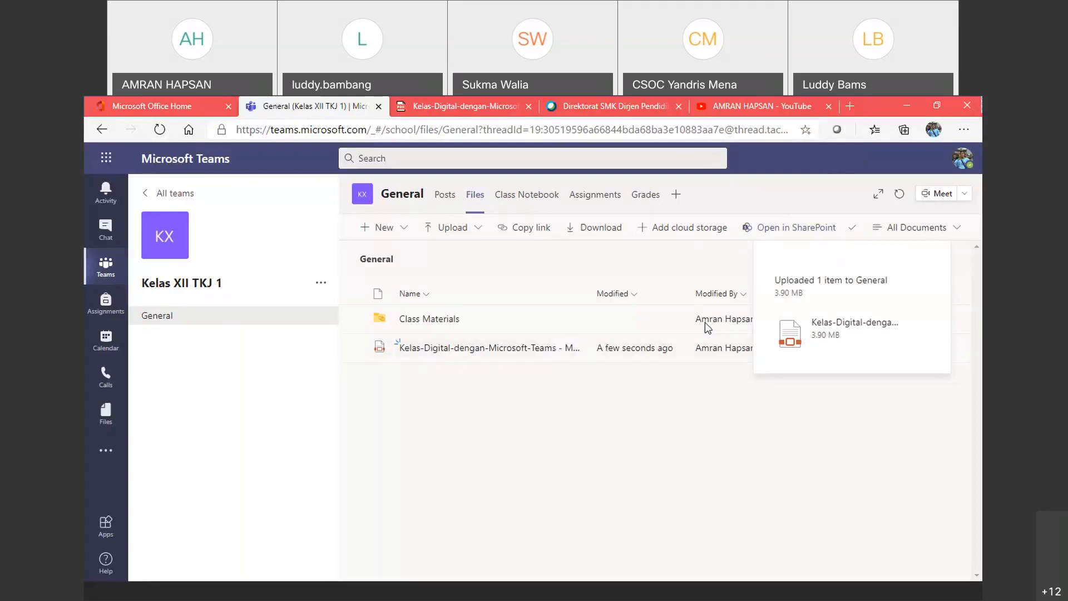
click(688, 234)
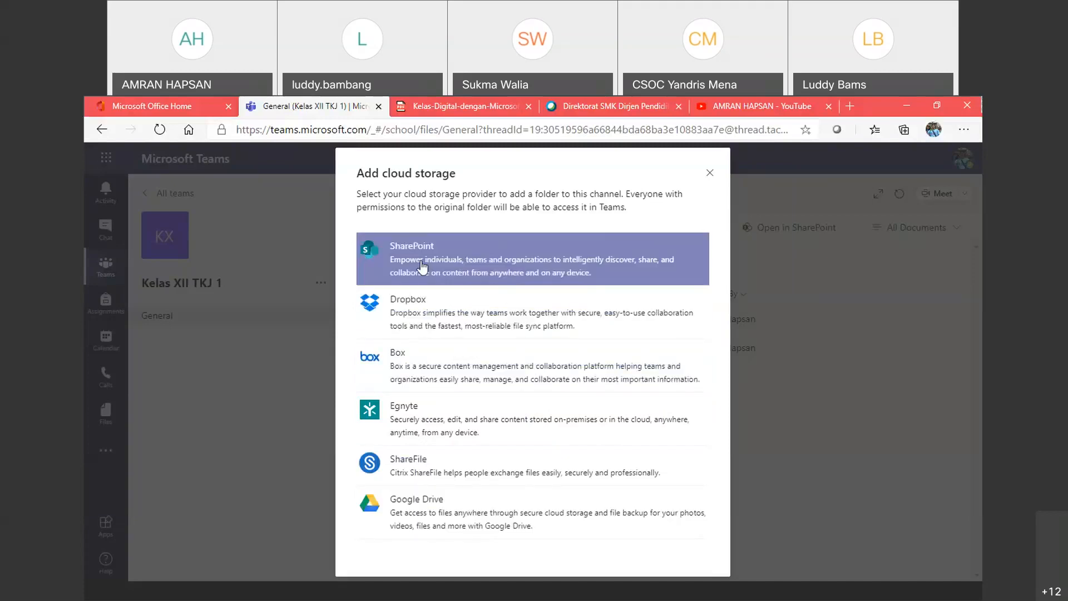
click(710, 172)
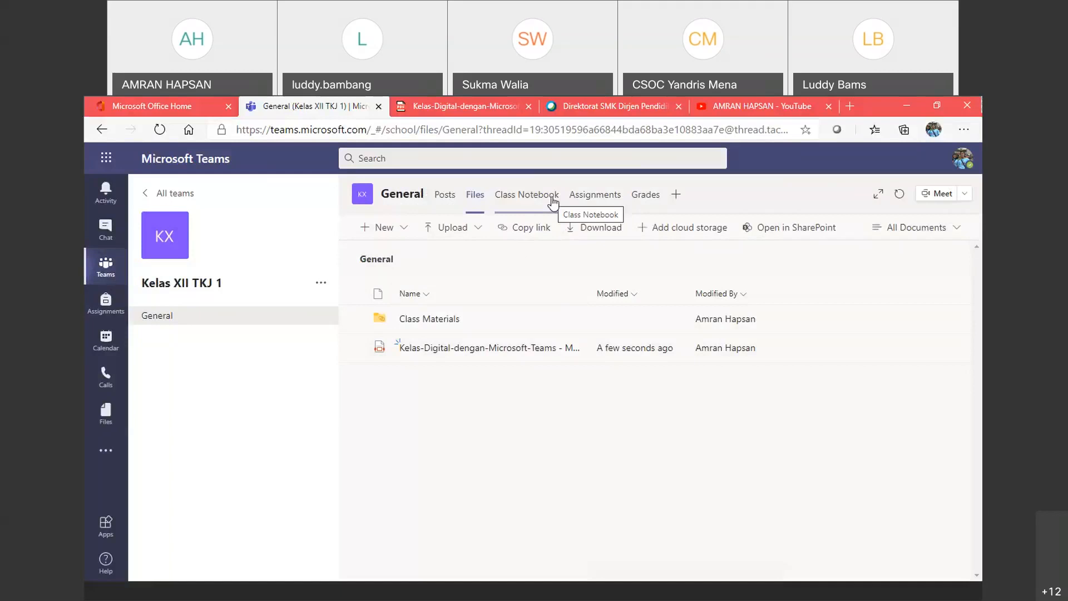
Step: Set up Kelas XII TKJ 1's Assignments tab and show the new-assignment options
click(594, 202)
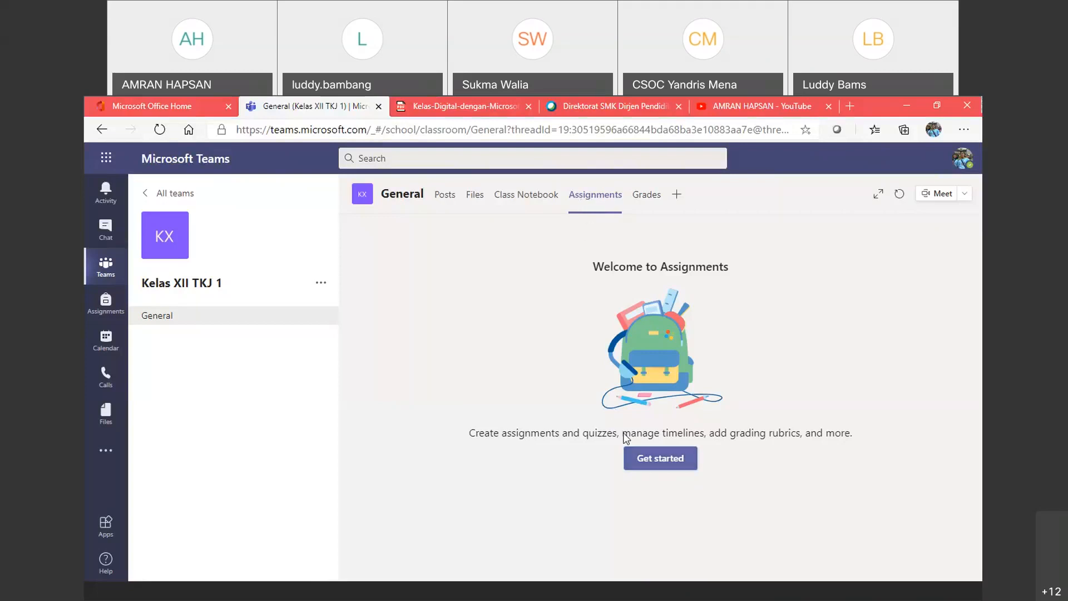
click(653, 462)
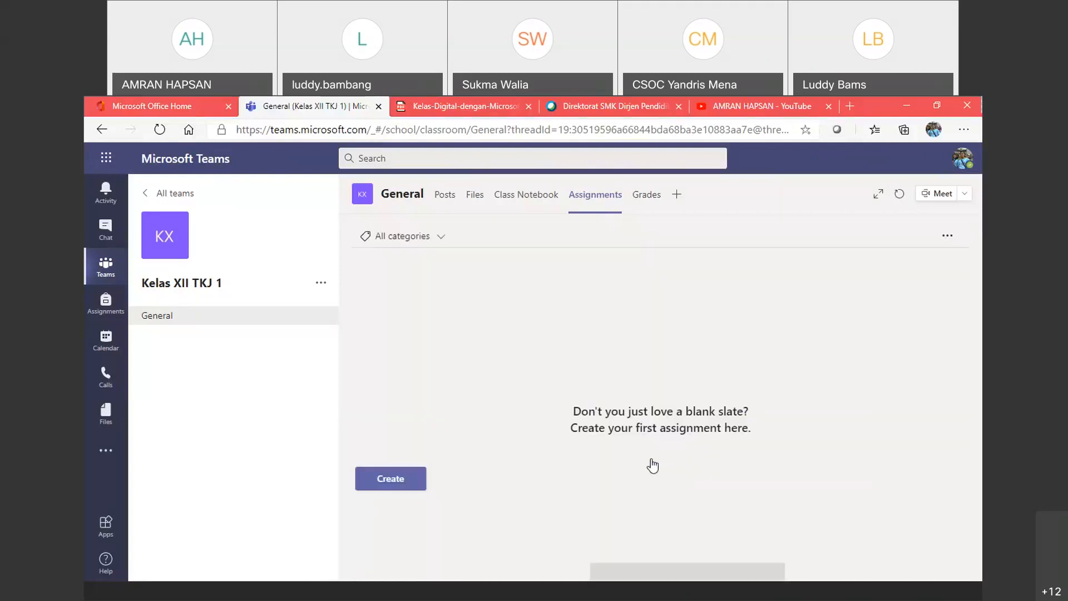
click(398, 484)
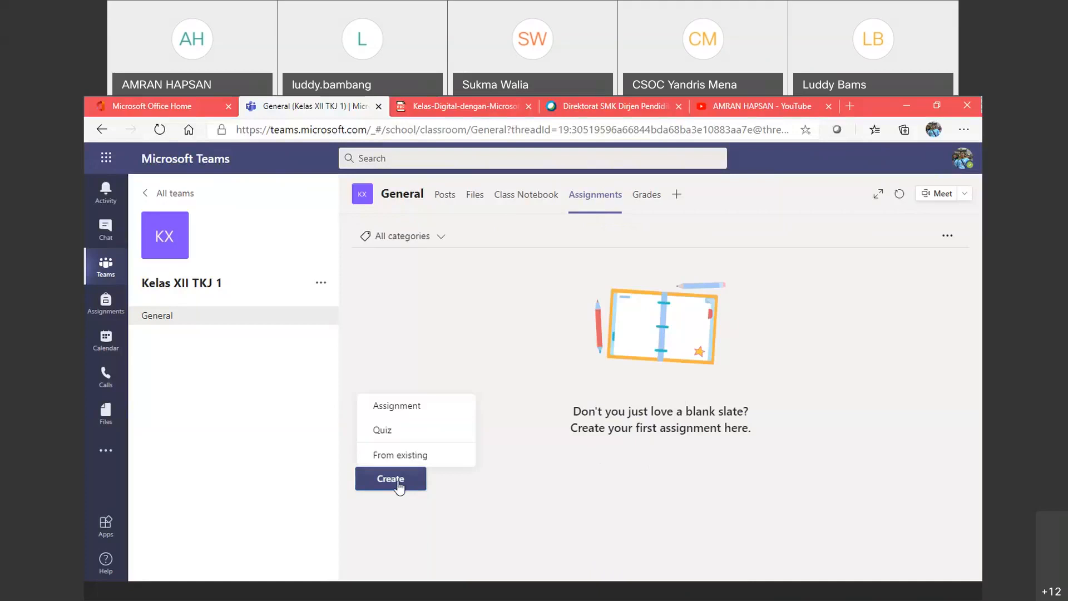
Step: Start a new Quiz assignment from the Create menu, then go to the class Grades page
click(395, 430)
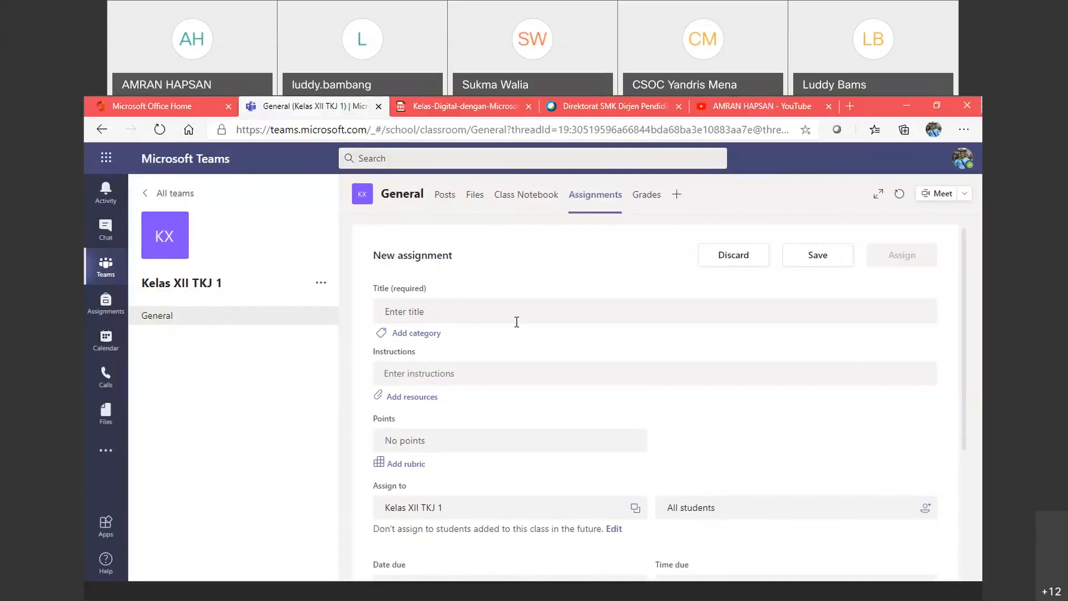
click(646, 202)
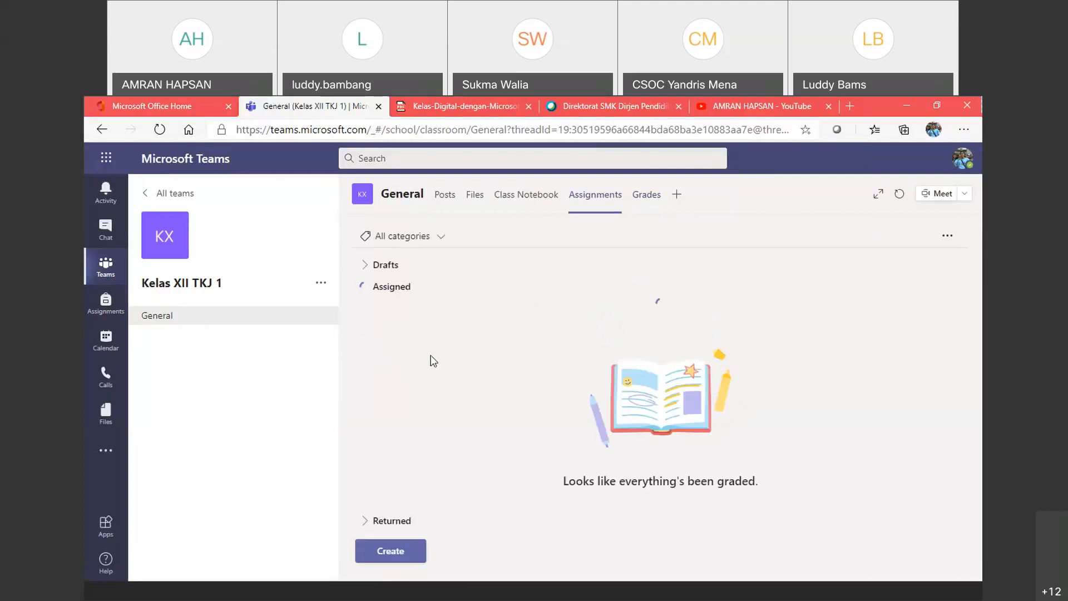
Step: Show the empty Kelas XII TKJ 1 Grades page, then open the account menu
click(647, 196)
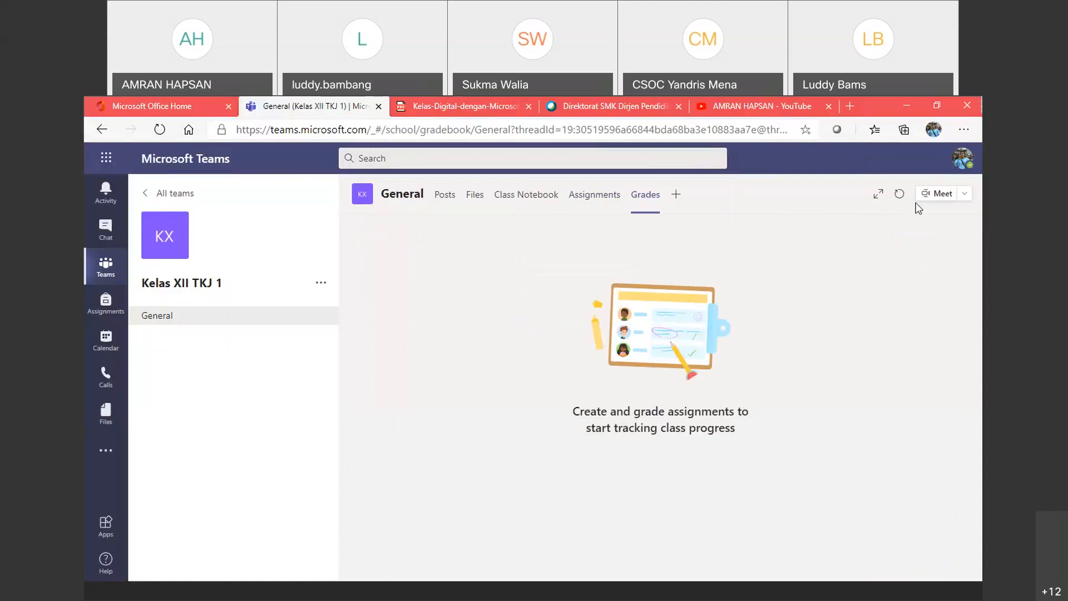
click(961, 170)
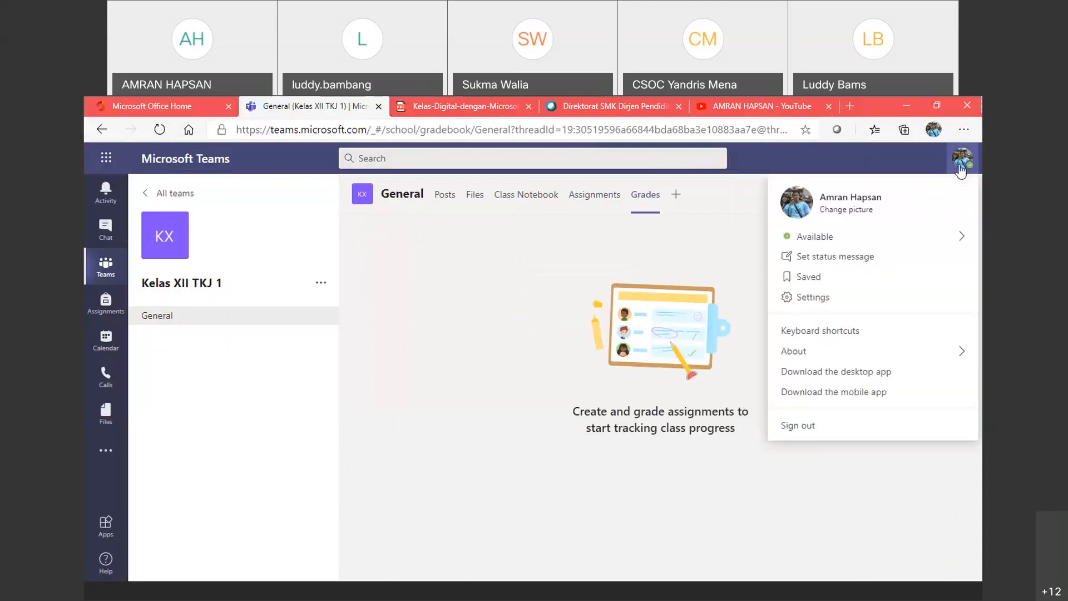
Step: Sign out, go to portal.office.com, and sign in with the teacher account and its password
click(810, 426)
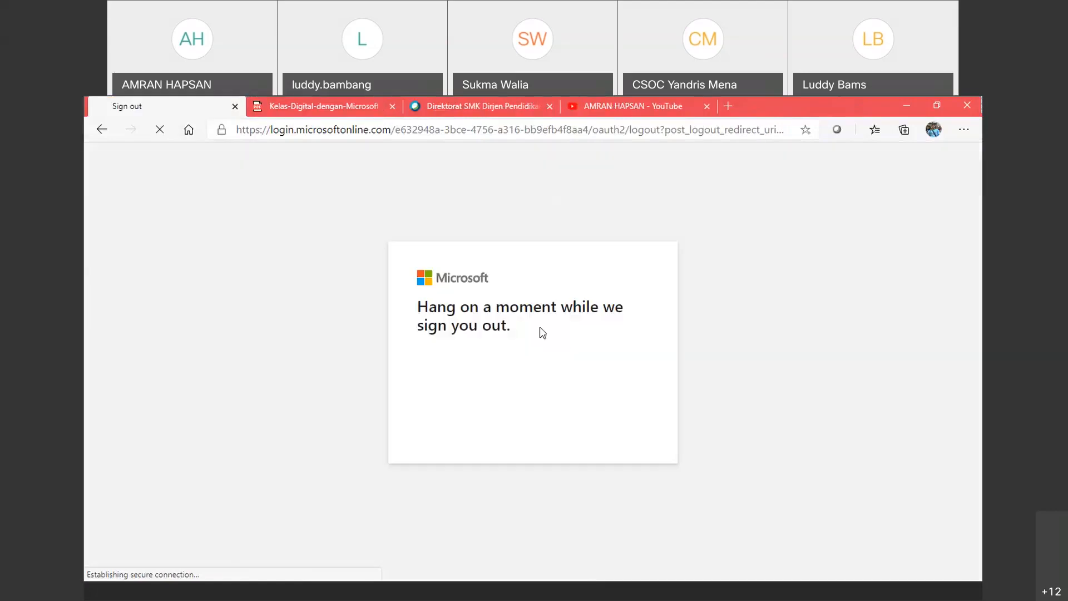
click(459, 134)
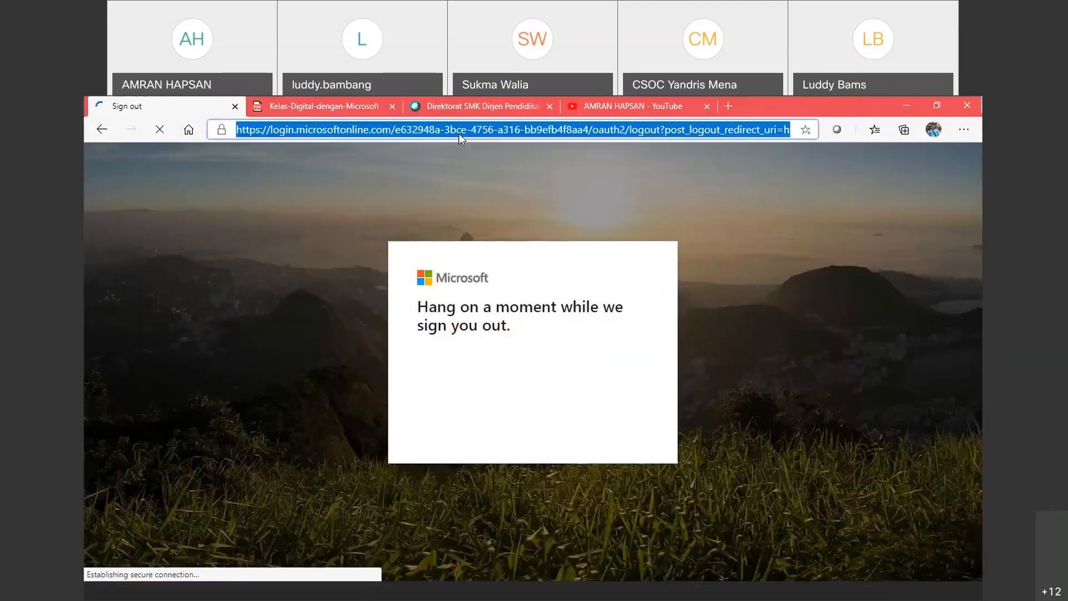
text(portal.office.com)
key(Return)
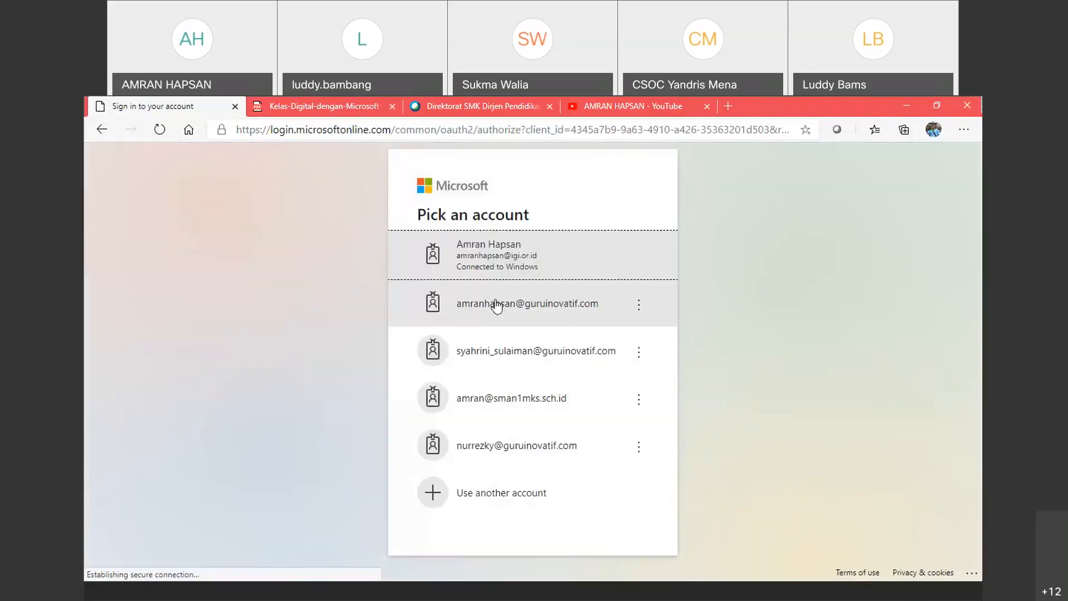
click(497, 305)
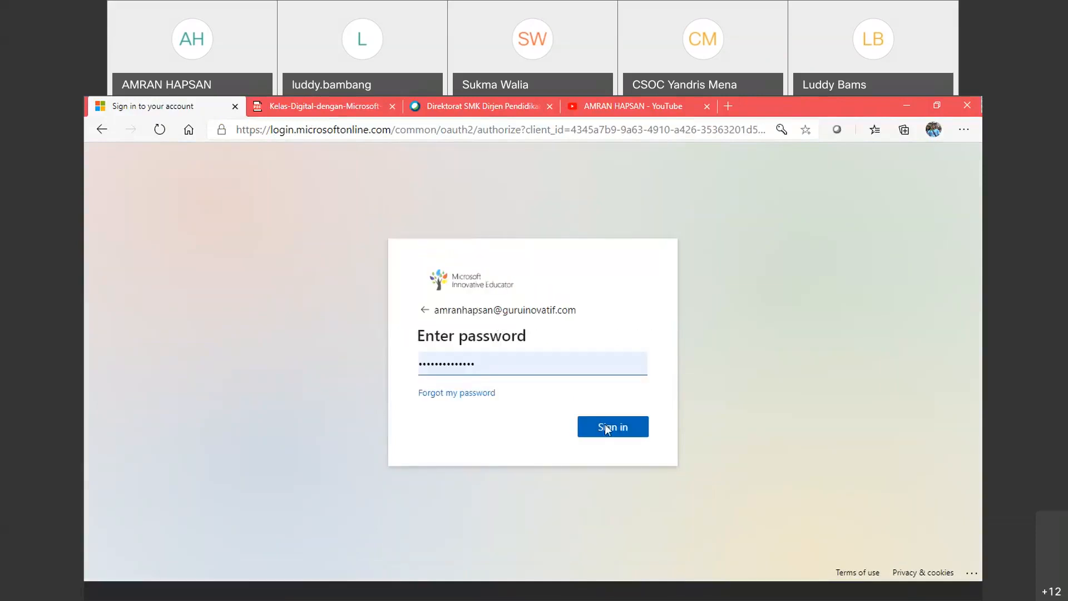
click(607, 427)
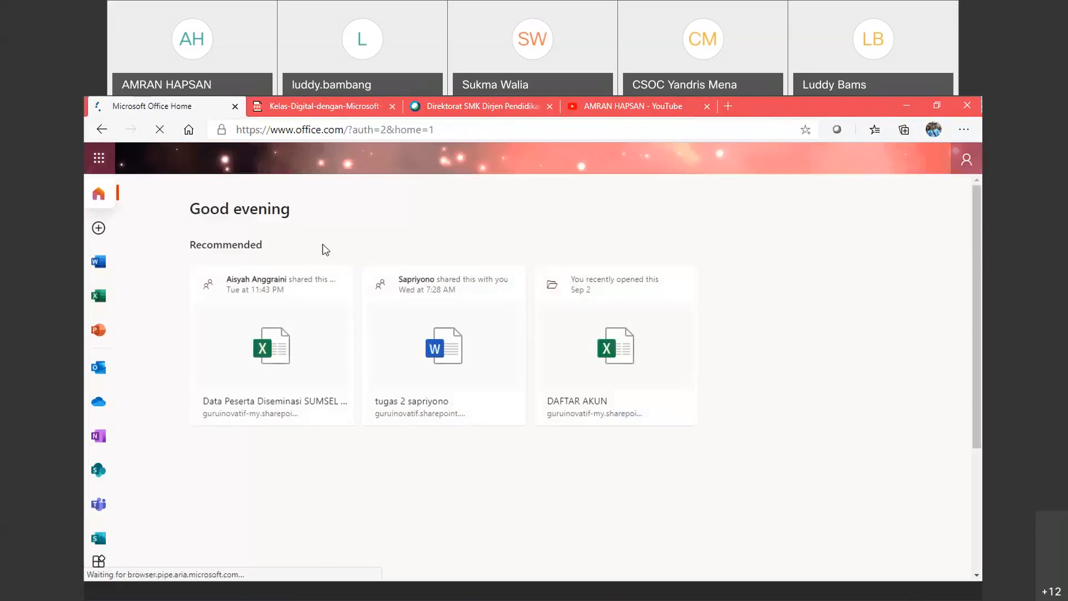
Step: Launch Teams from the Office Home sidebar and continue with the web app
click(98, 504)
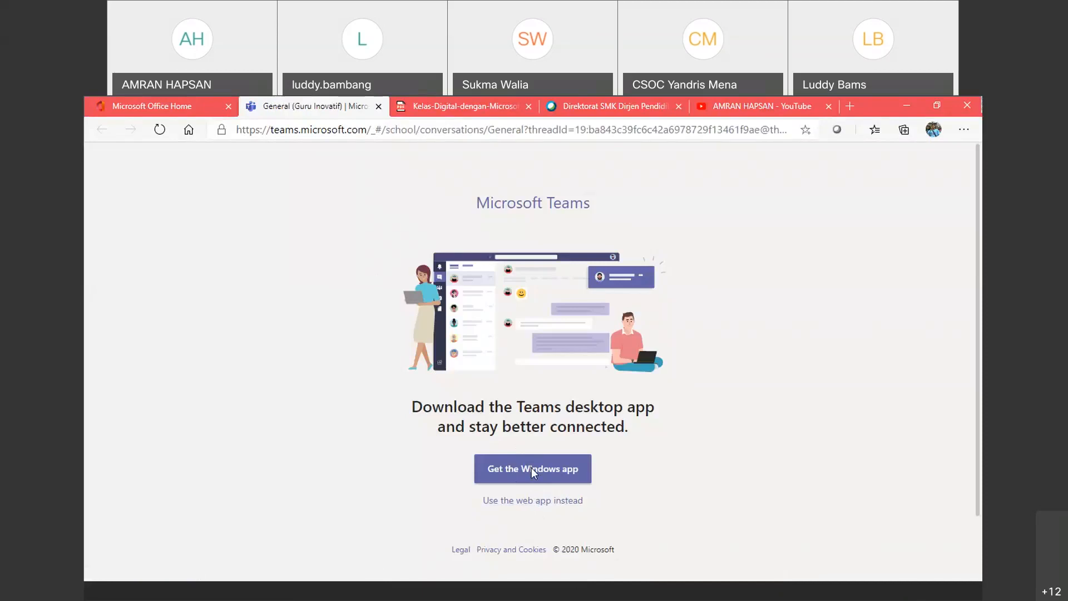
click(523, 504)
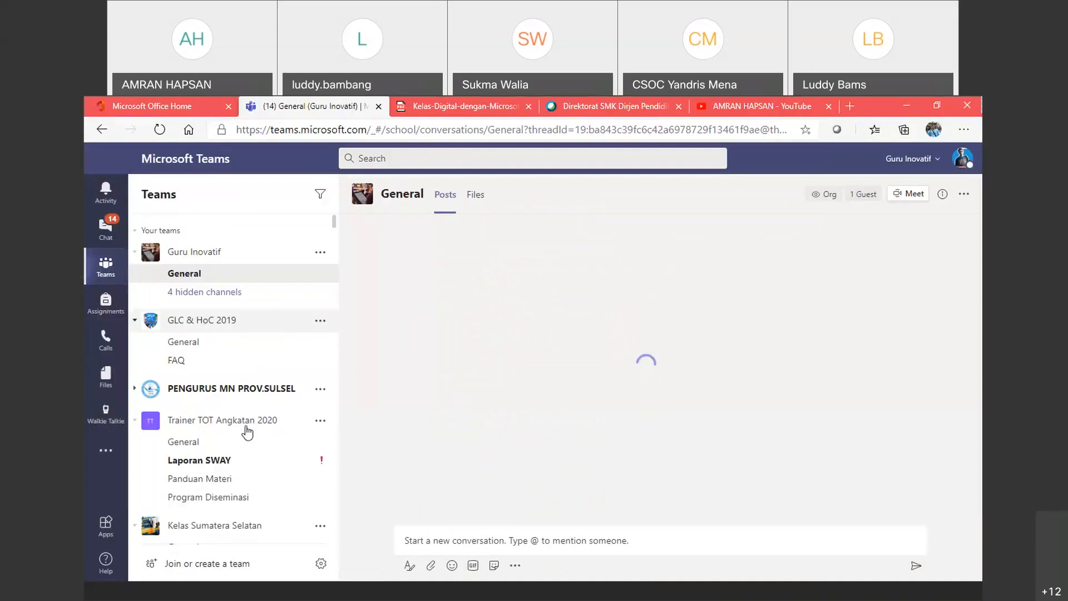
Step: Open Kelas Sumatera Selatan's General channel and switch between its Files and Posts tabs
scroll(222, 520, down, 1)
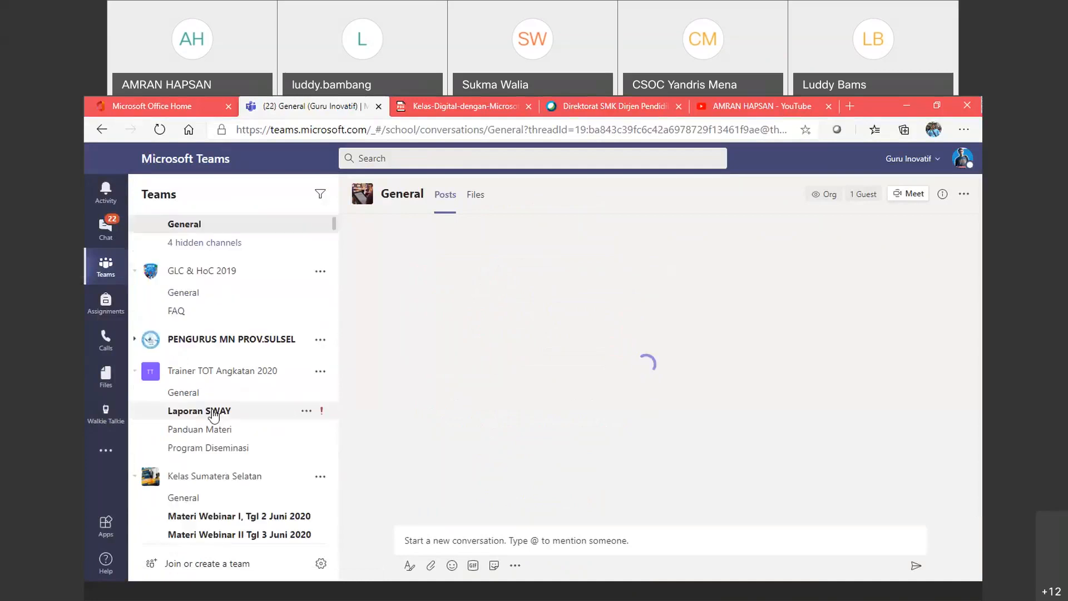
click(184, 498)
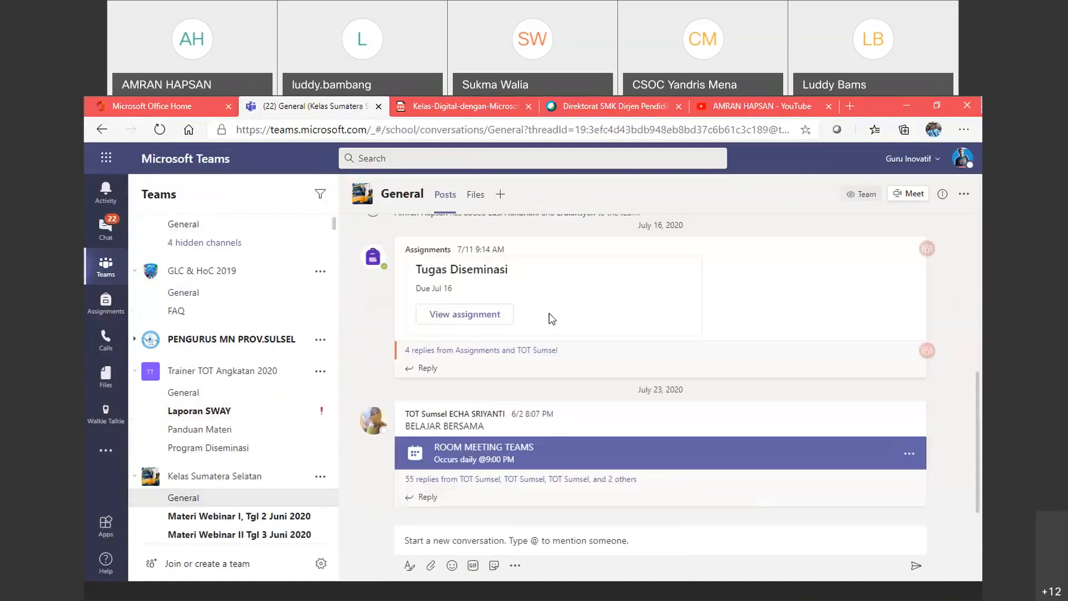
click(479, 195)
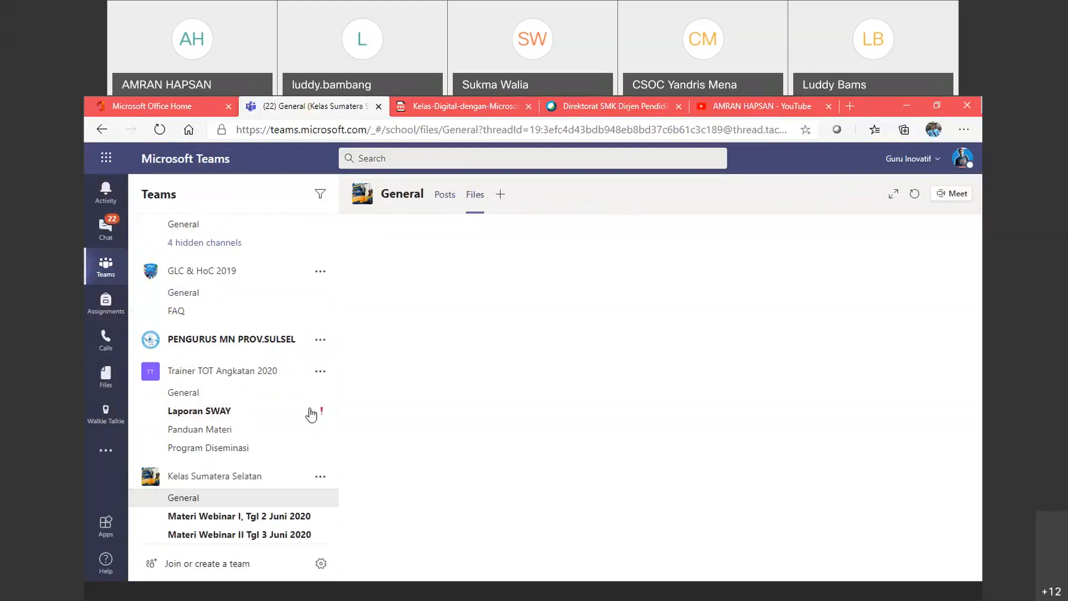
click(181, 499)
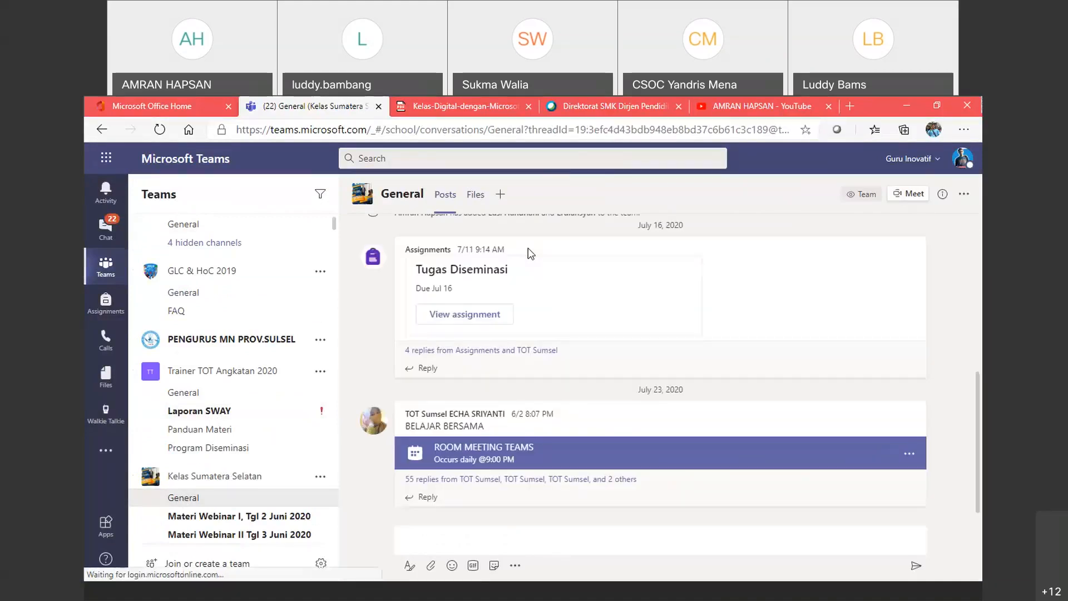
scroll(476, 302, up, 4)
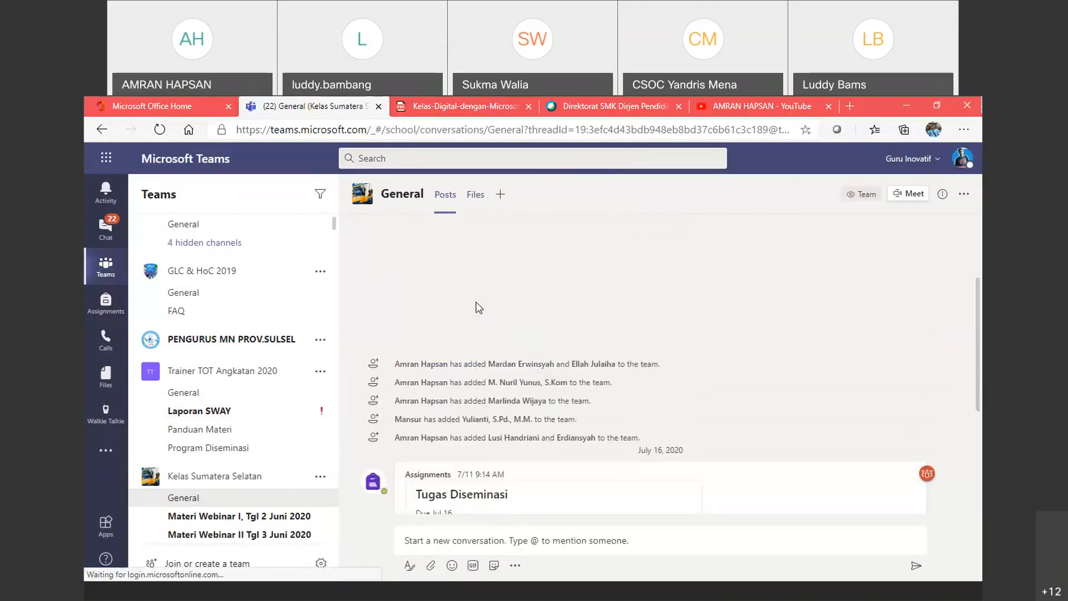
click(476, 195)
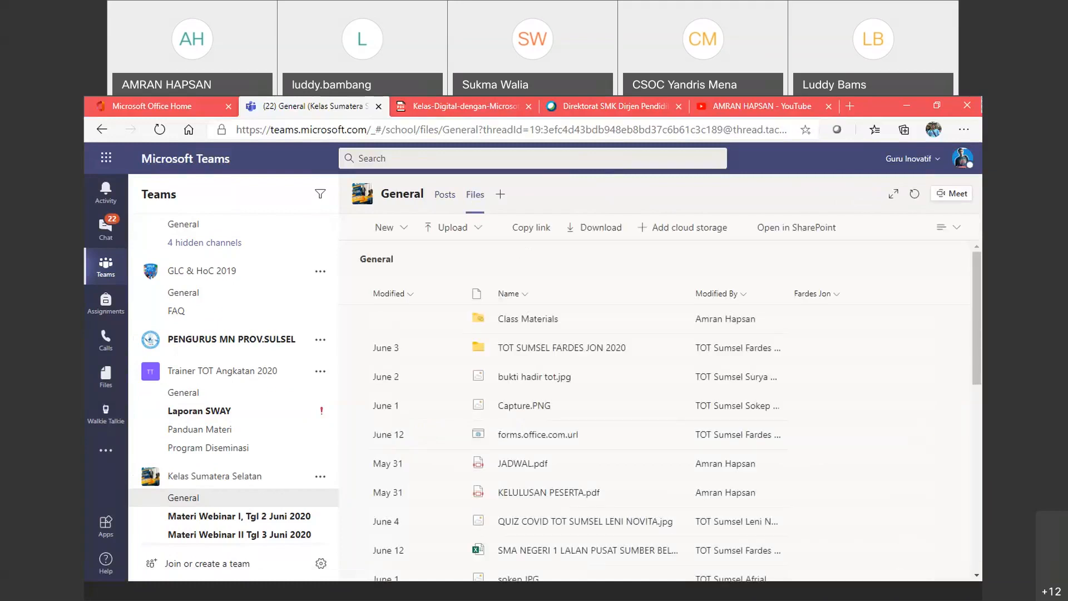
click(189, 501)
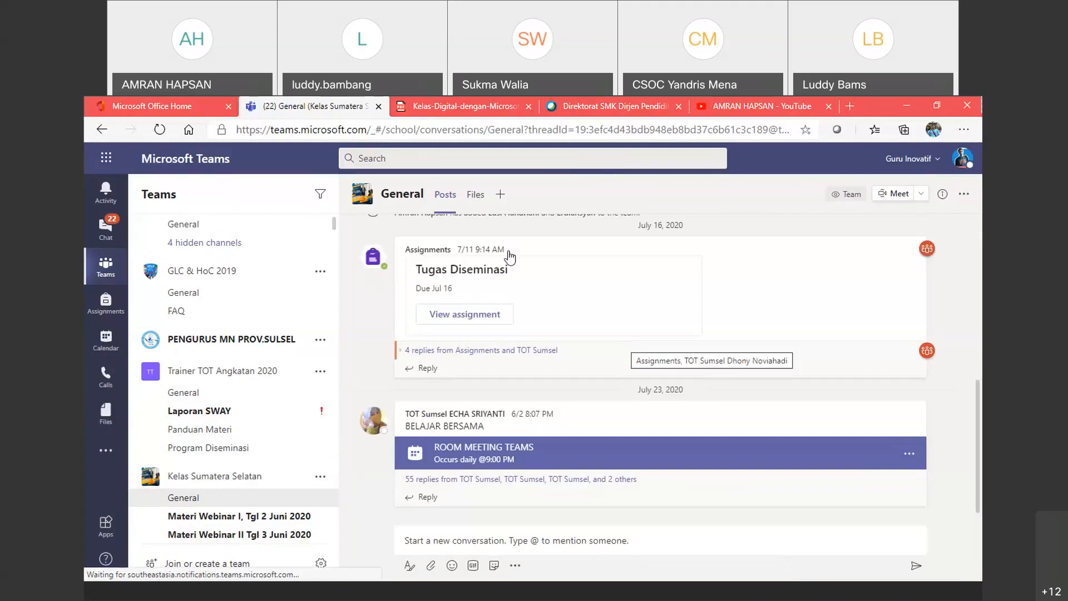
Step: View the channel Files and its New file types, then open the class Grades tab
click(474, 201)
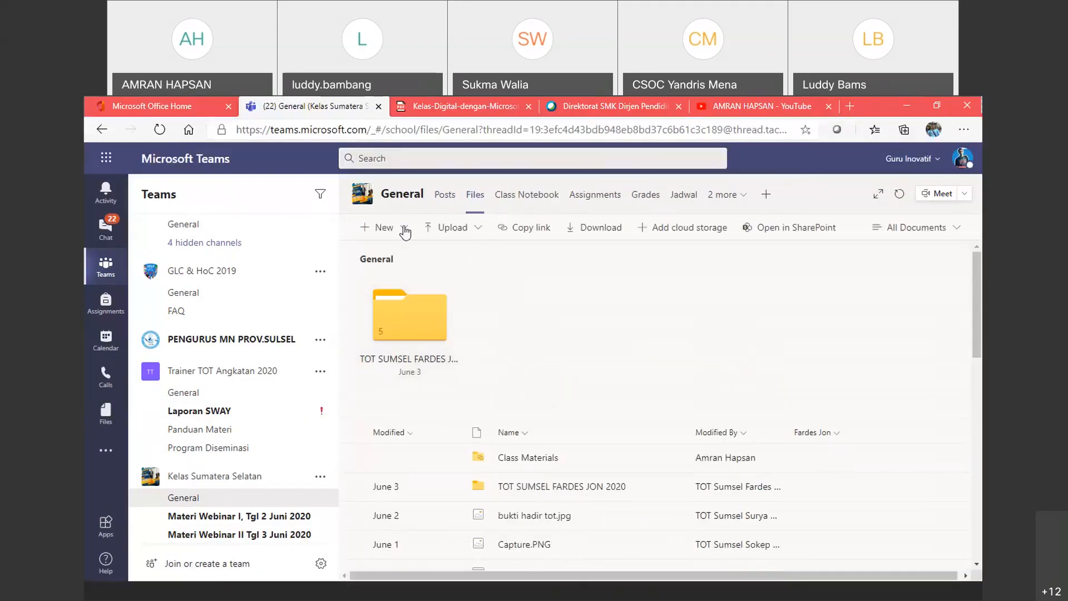
click(399, 233)
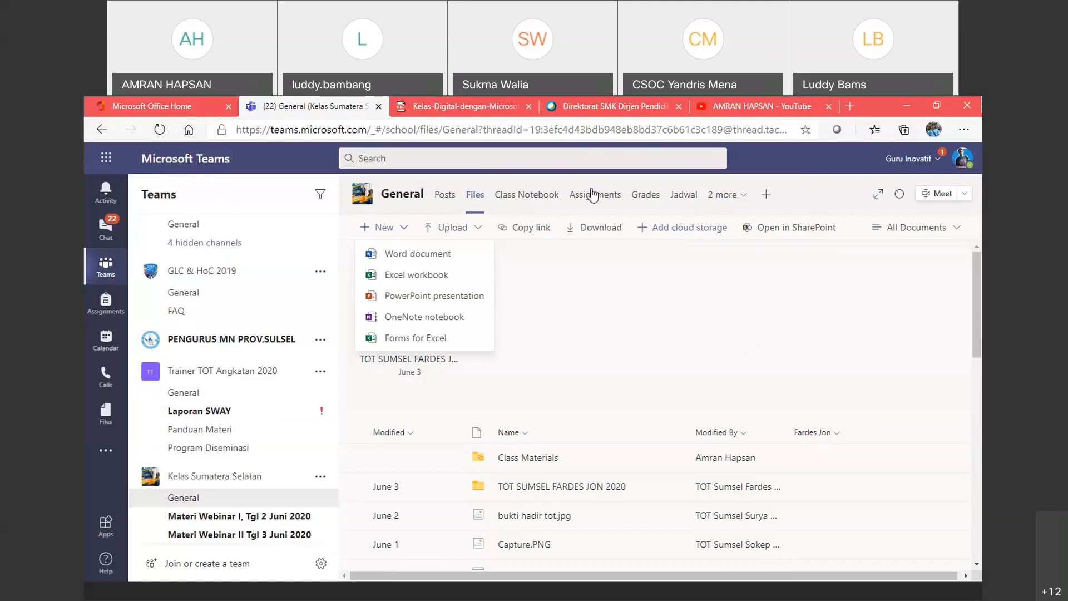
click(637, 199)
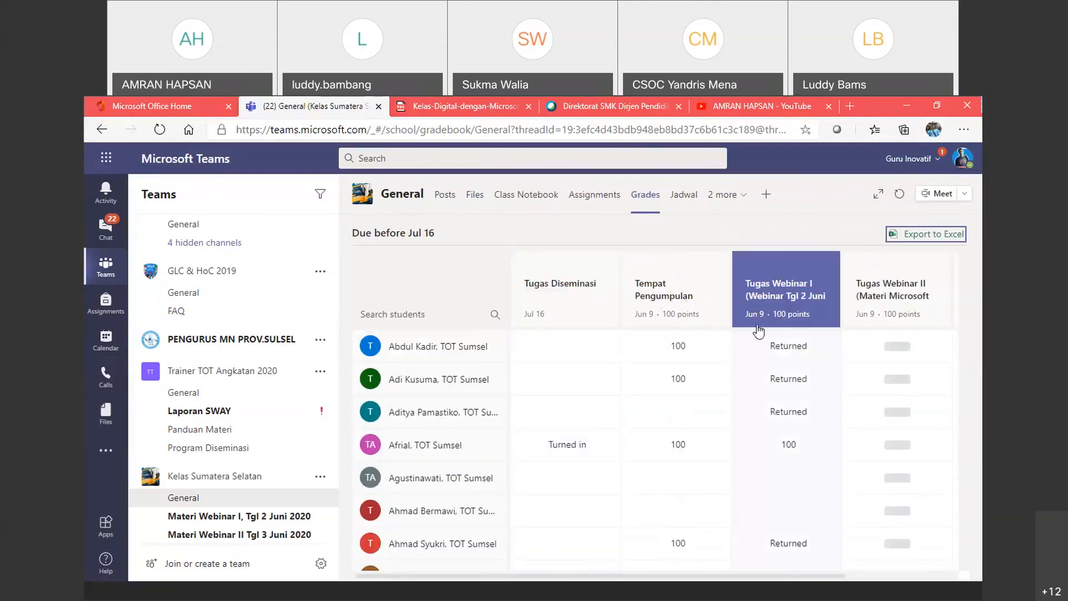
Step: Inspect a student's Tempat Pengumpulan and Tugas Webinar I grades, then return to General posts
click(679, 340)
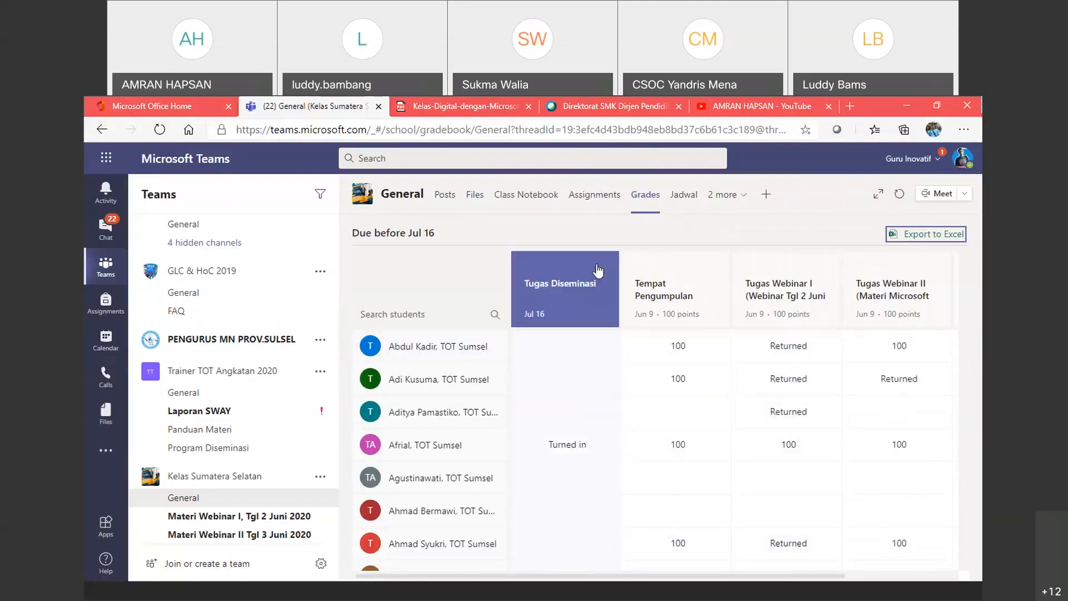
click(800, 347)
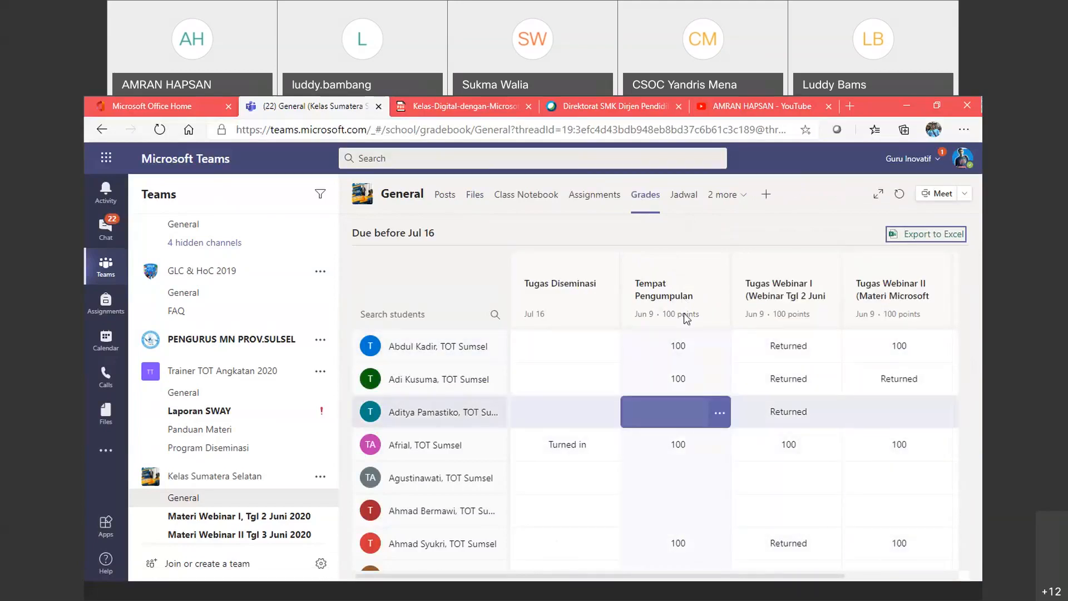
click(402, 201)
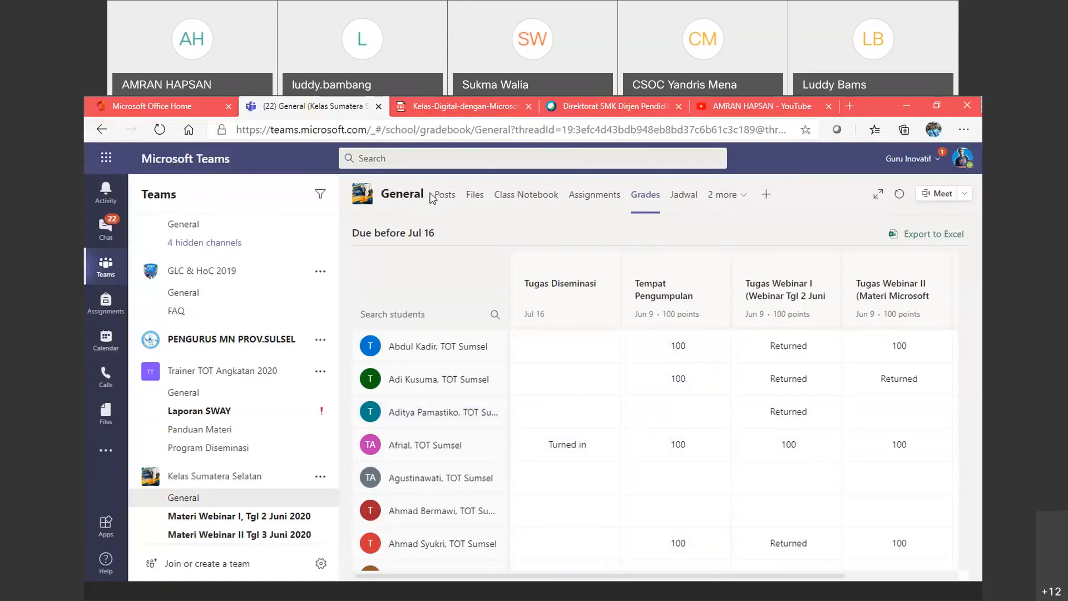
click(192, 505)
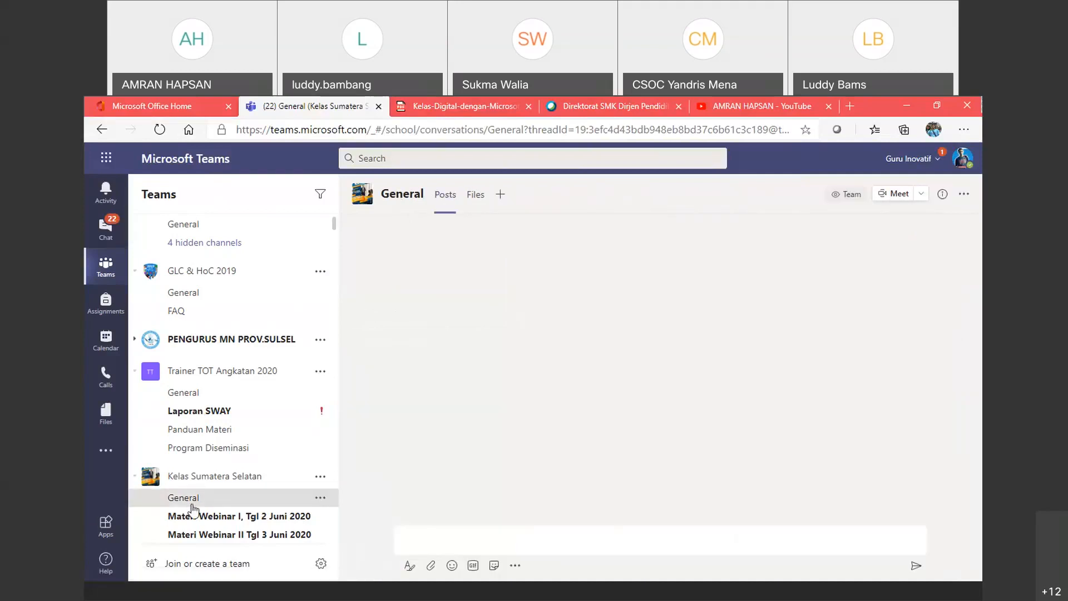
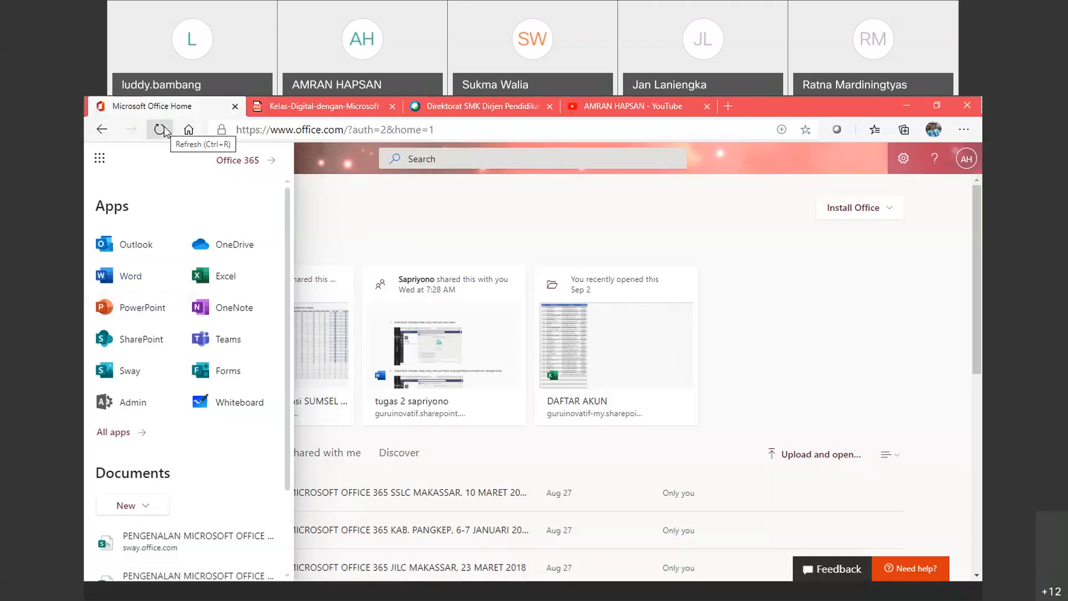
Step: Reload the Office 365 home page and head to the Microsoft 365 admin center
click(164, 131)
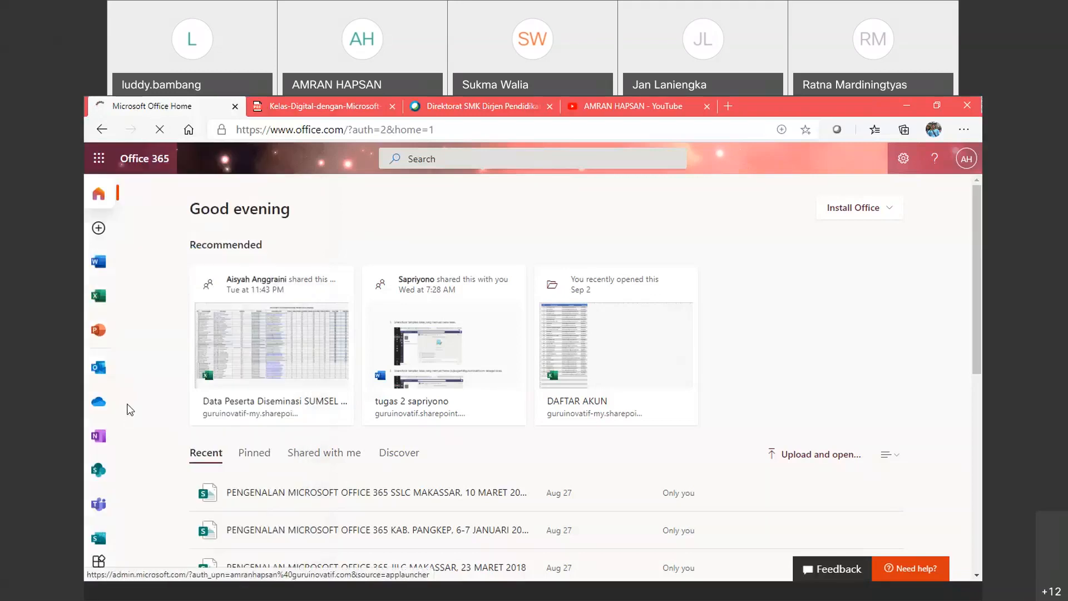
click(129, 410)
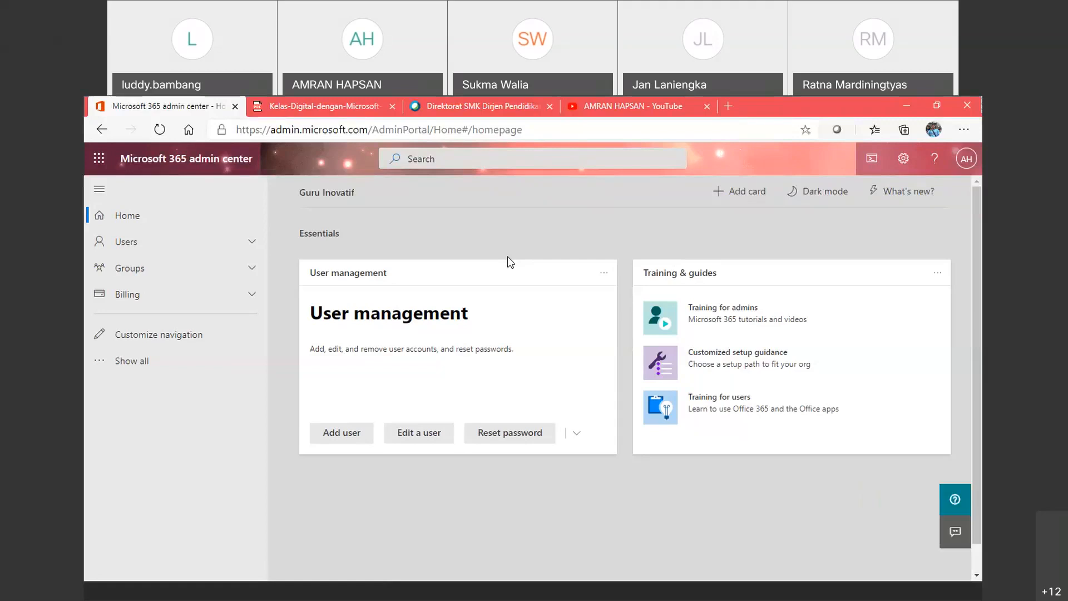
Step: Expand Users in the admin center navigation and open the Active users list
click(158, 242)
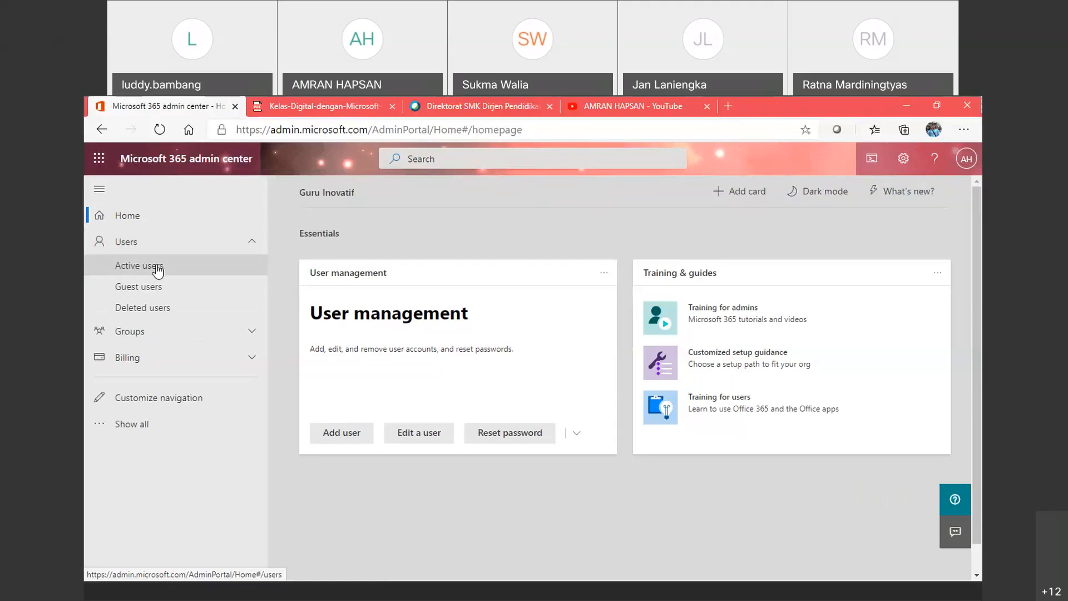
click(158, 271)
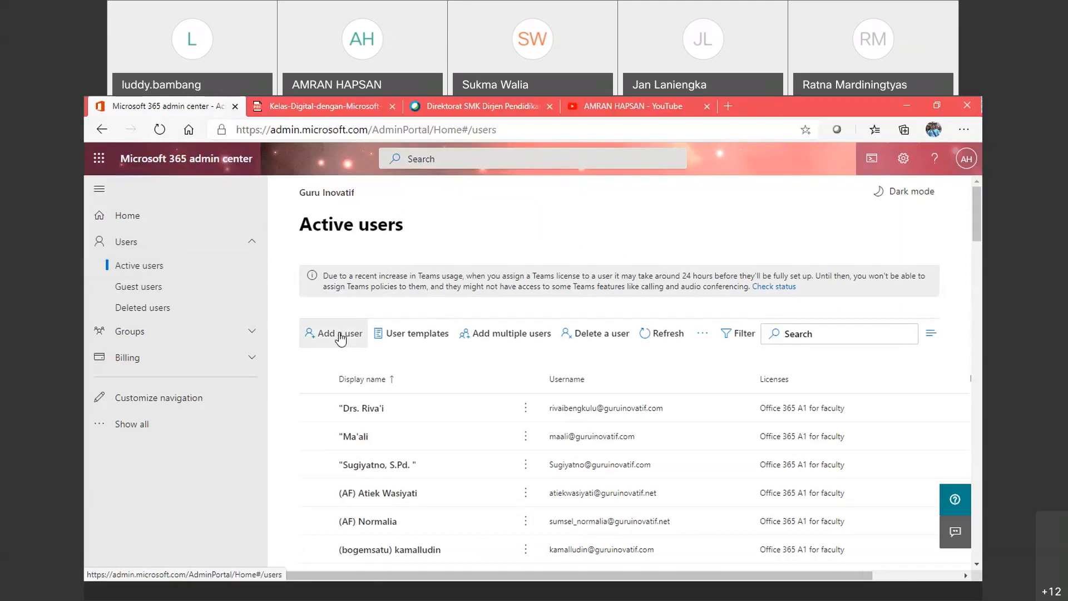
Step: Open the Import multiple users wizard, then close it to return to Active users
click(526, 339)
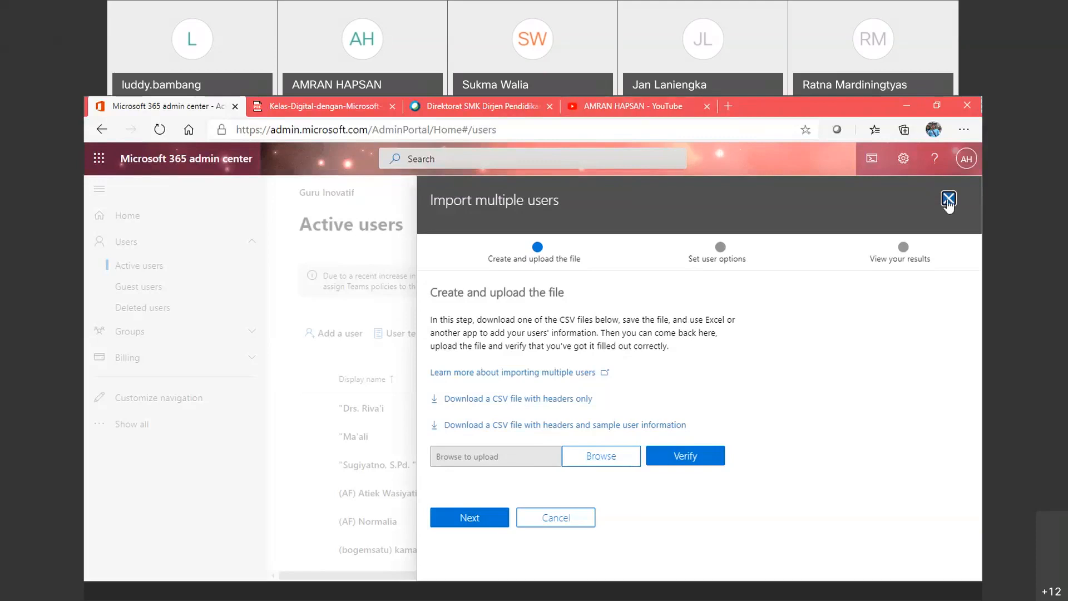
click(151, 237)
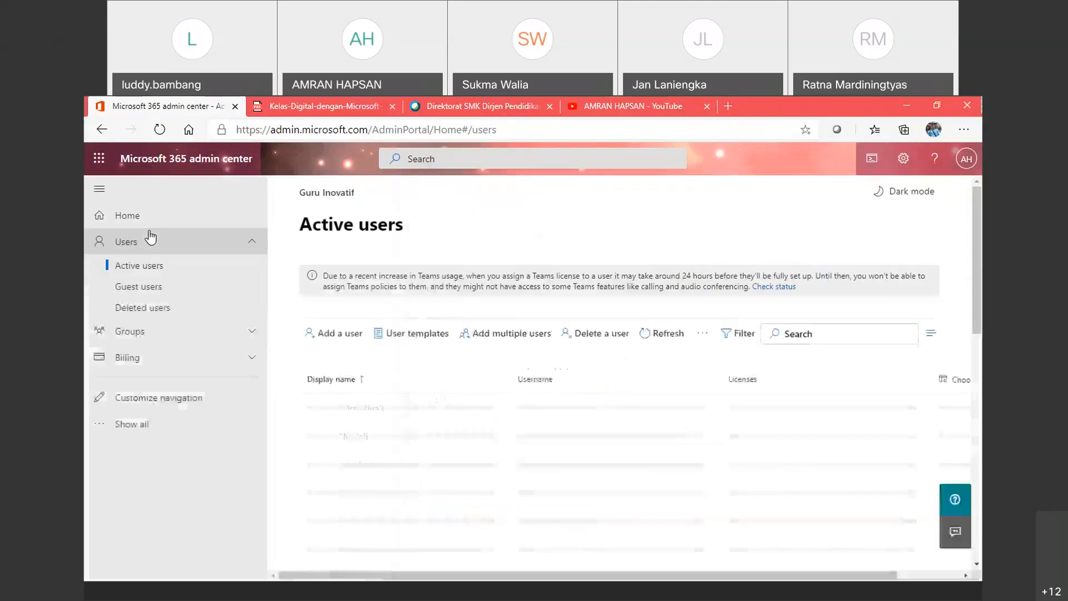
Step: Sign out of the admin account and go to portal.office.com
click(966, 170)
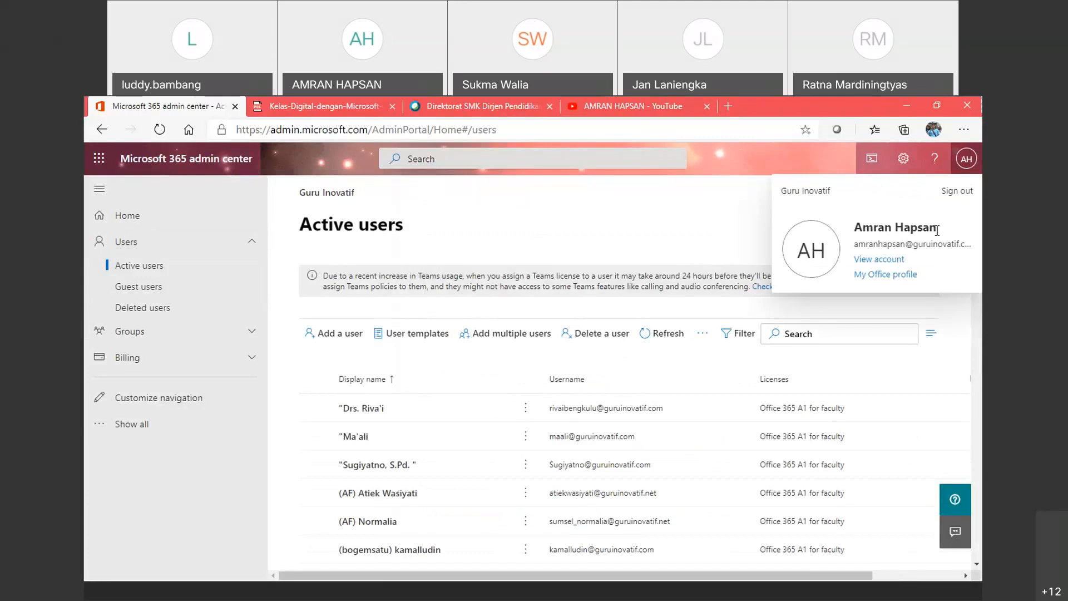
click(957, 191)
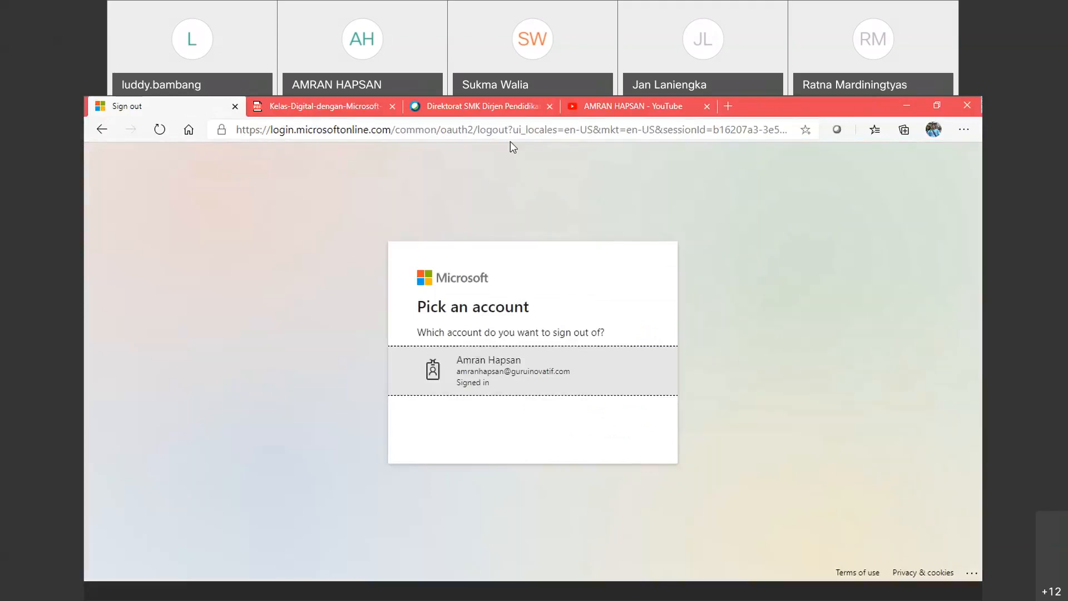
click(517, 130)
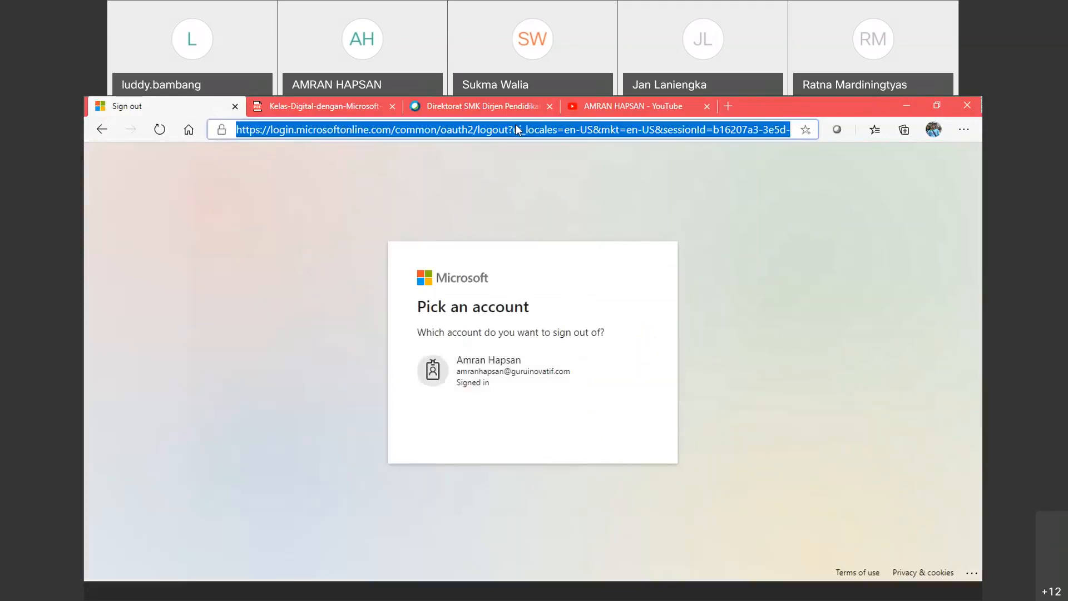
text(por)
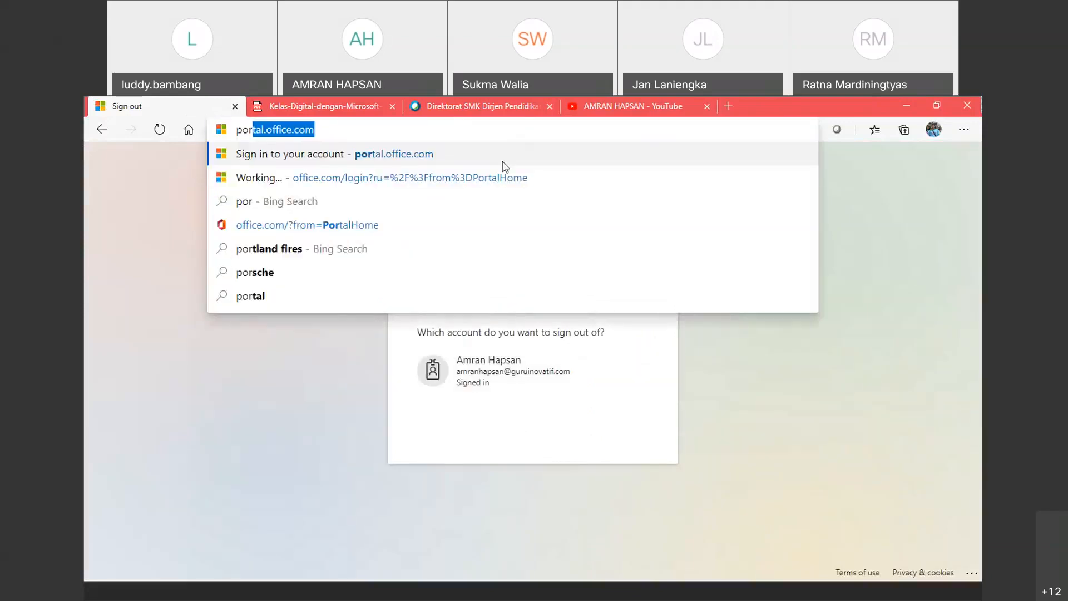
key(Return)
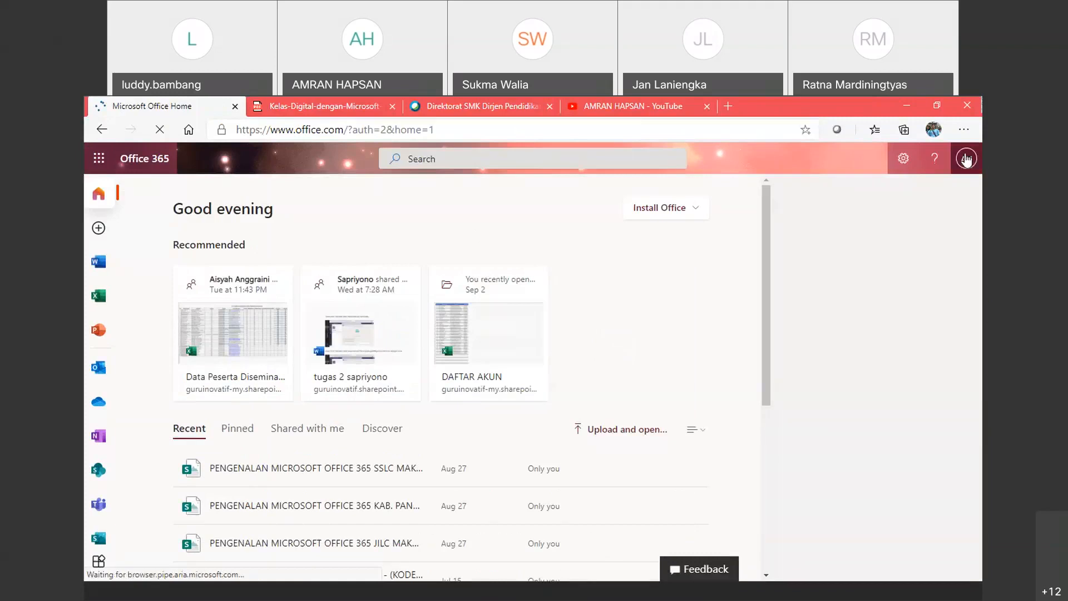
Step: Reload portal.office.com and sign back in with the work account
click(966, 159)
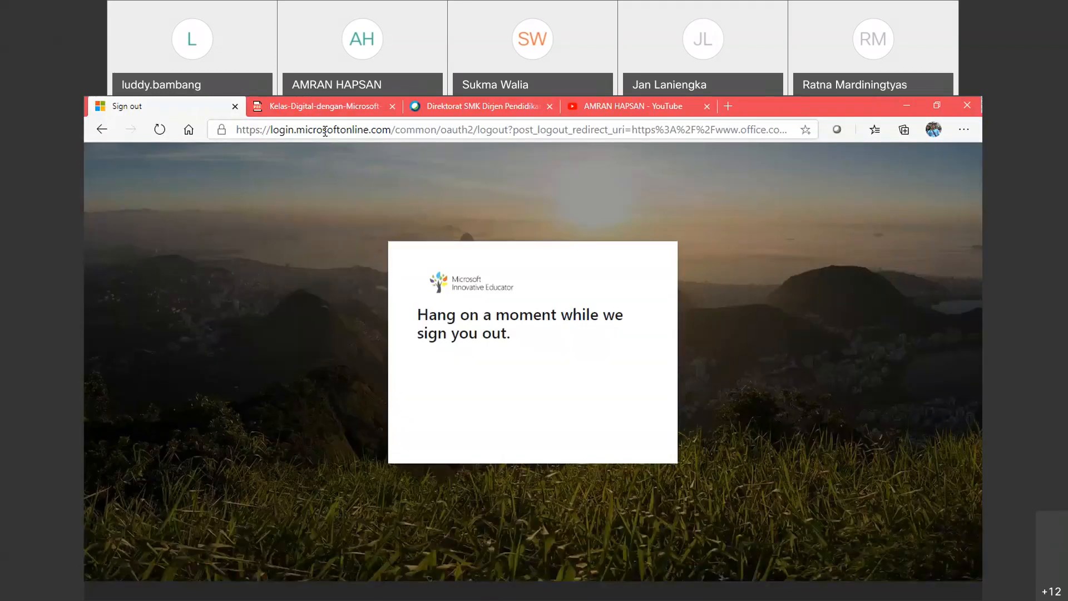
click(325, 131)
text(por)
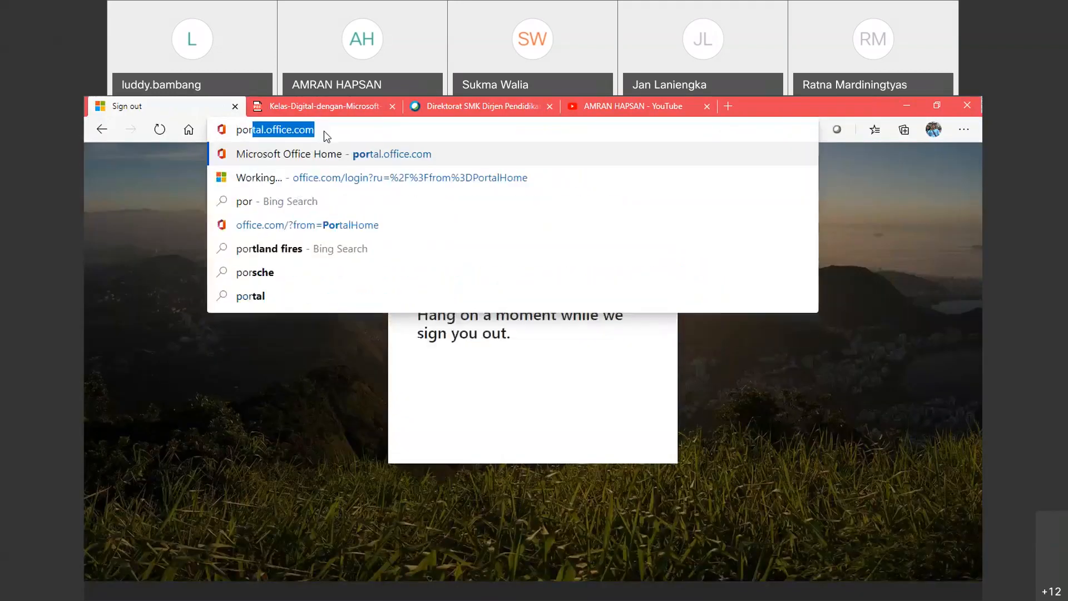
key(Return)
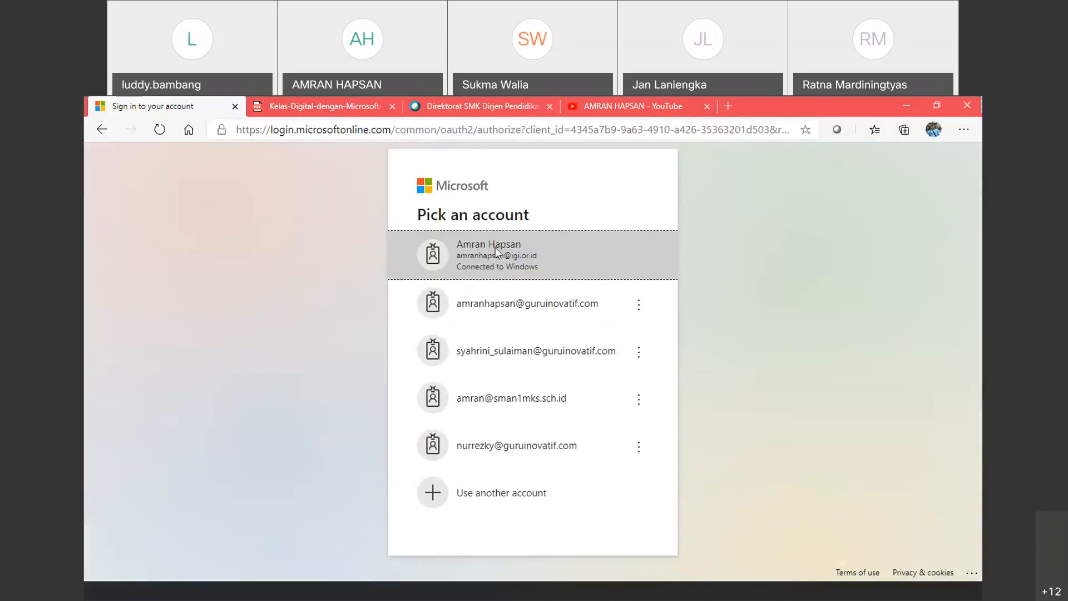
click(495, 249)
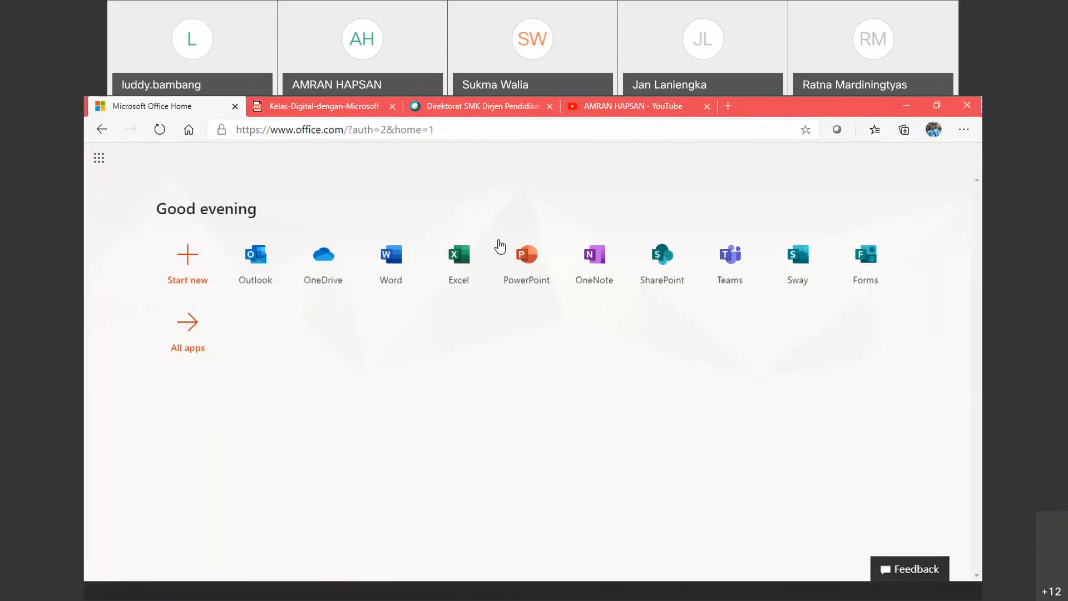
Step: Launch Teams as a web app and open the Kelas XII TKJ 1 team's General channel
click(733, 258)
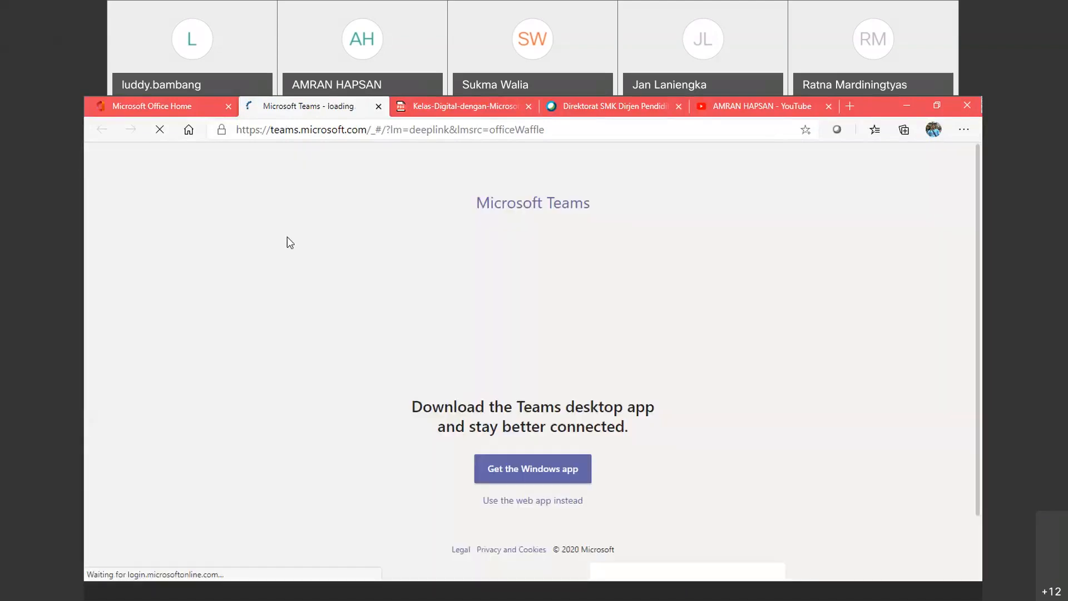
click(532, 500)
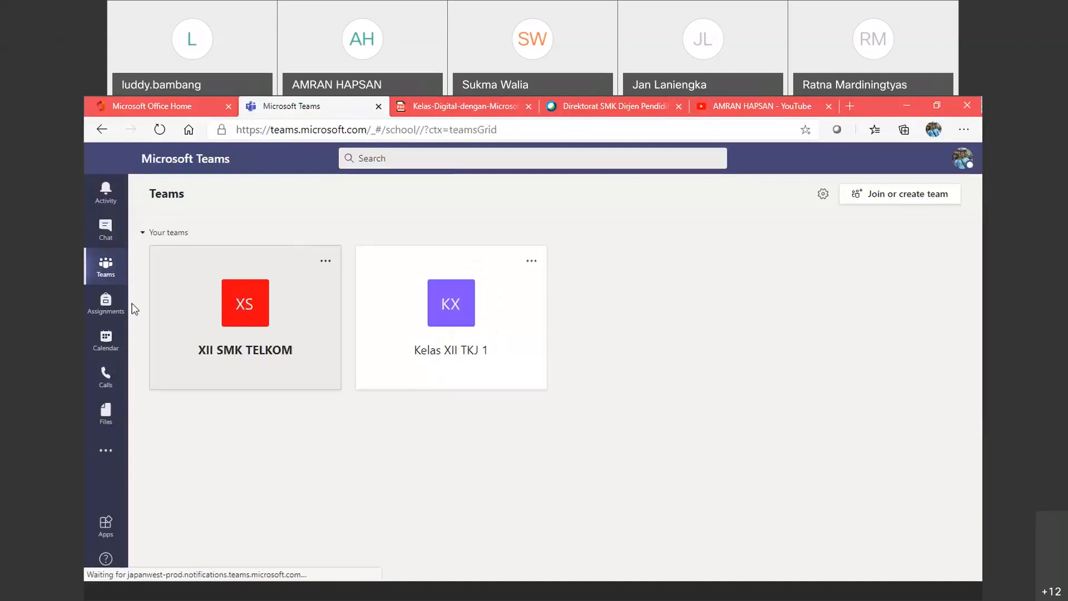
click(461, 304)
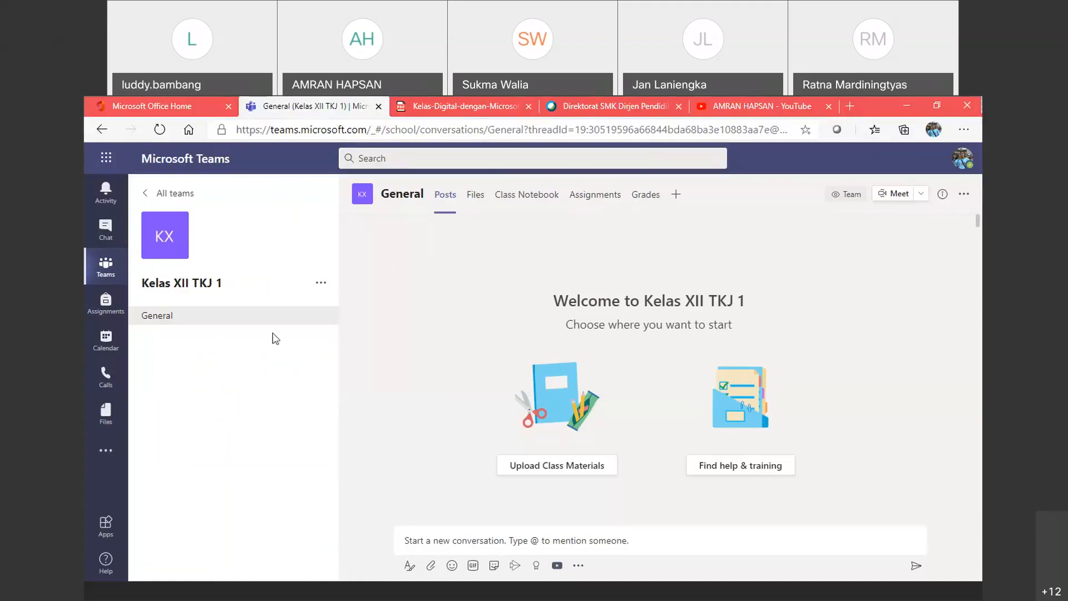
click(89, 270)
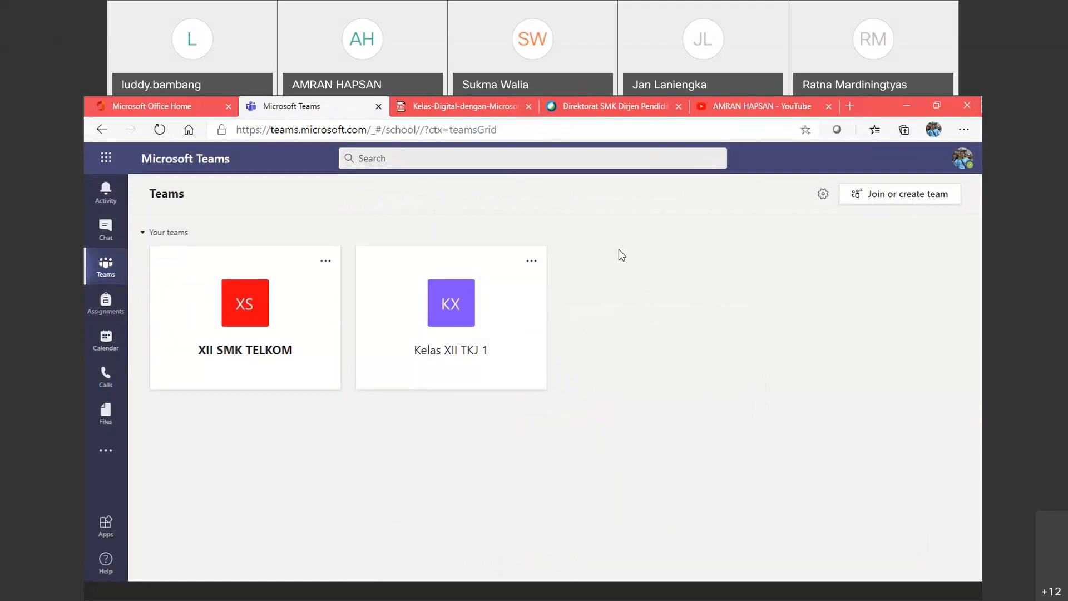
click(451, 301)
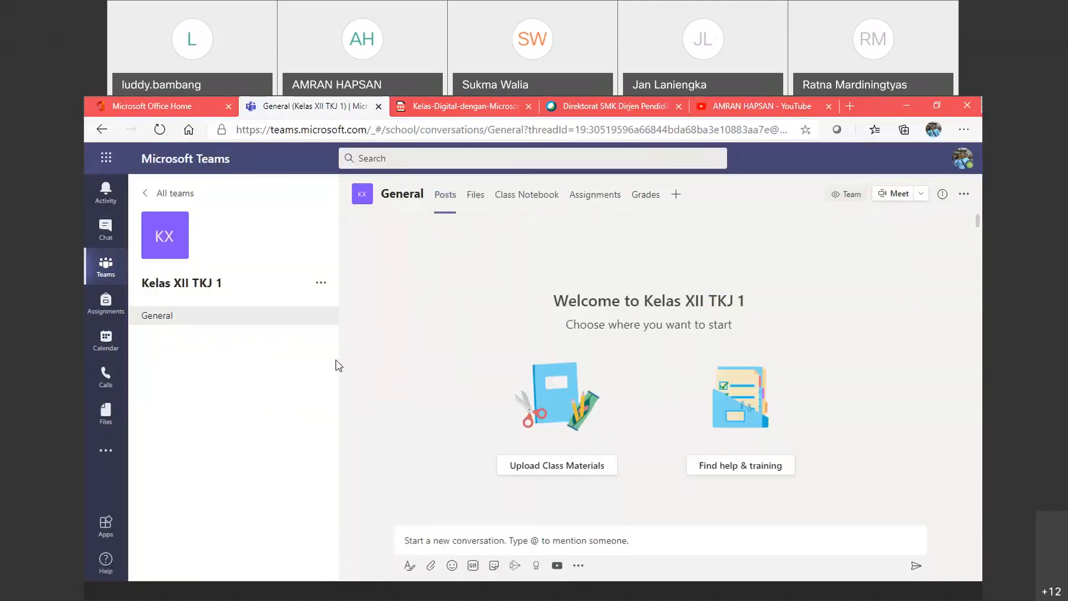
Step: Add two students found by searching 'am' to Kelas XII TKJ 1, then switch to Teachers
click(321, 285)
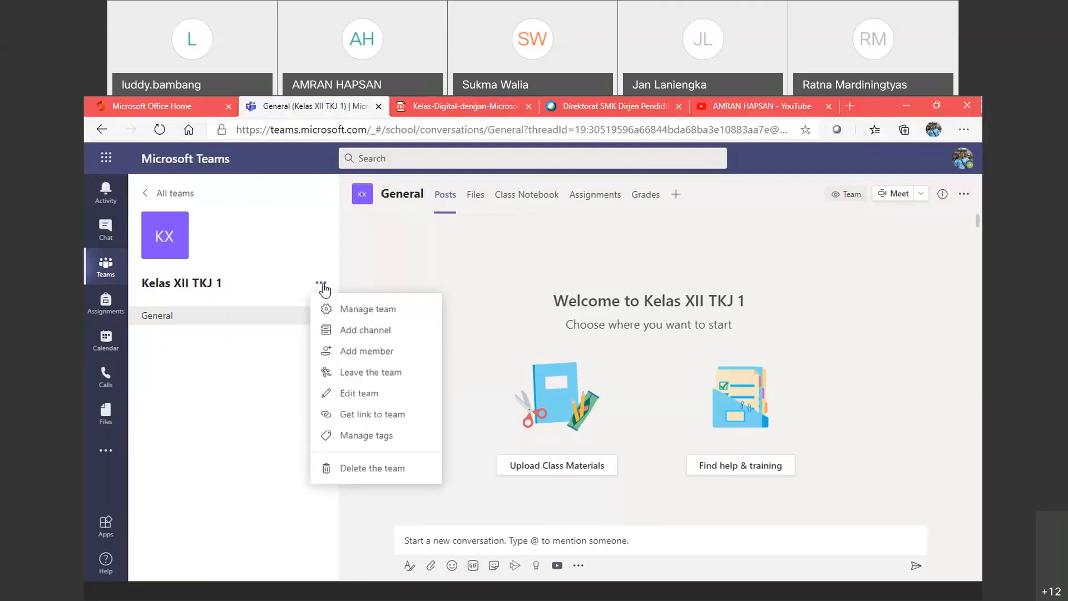
click(349, 354)
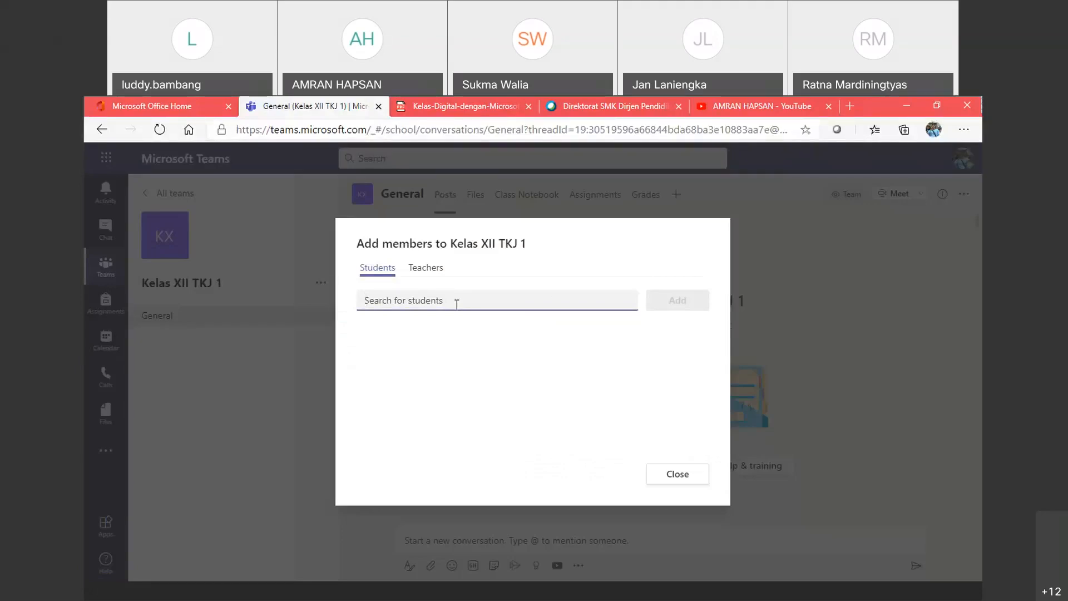
text(amr)
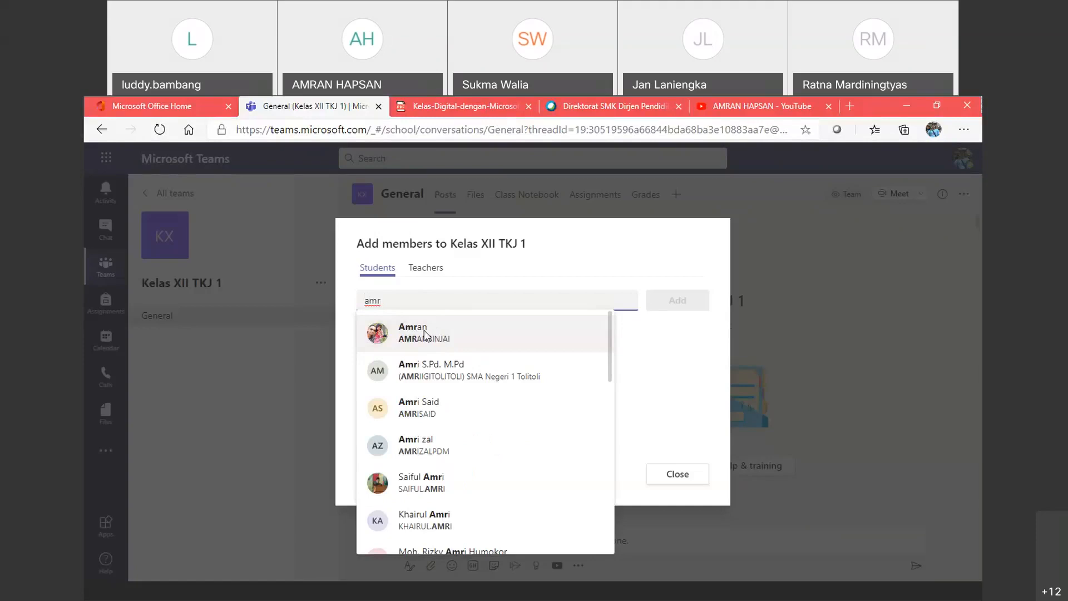
click(424, 335)
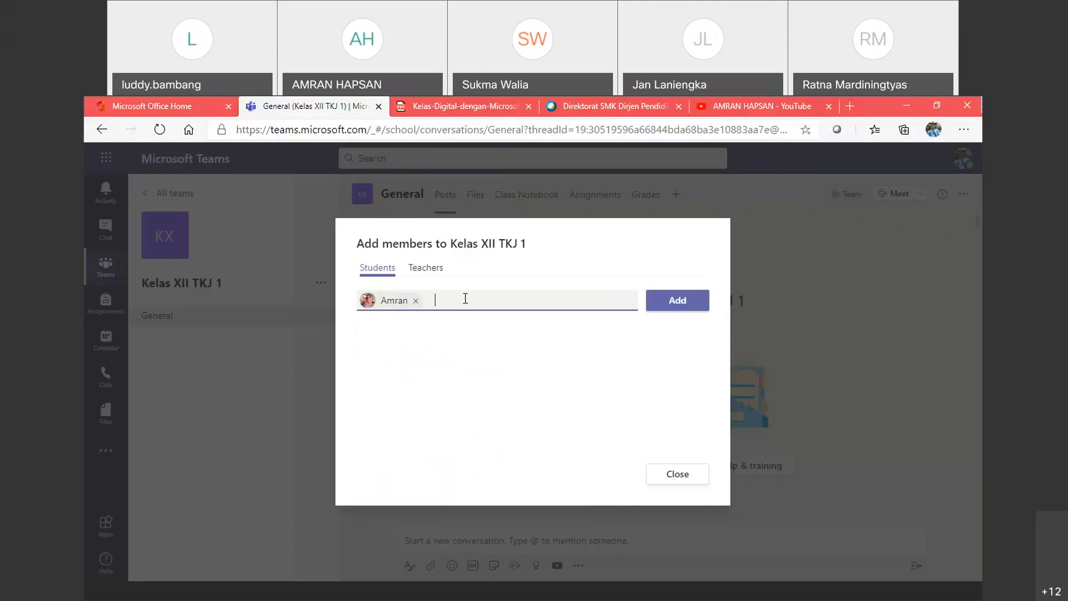
text(am)
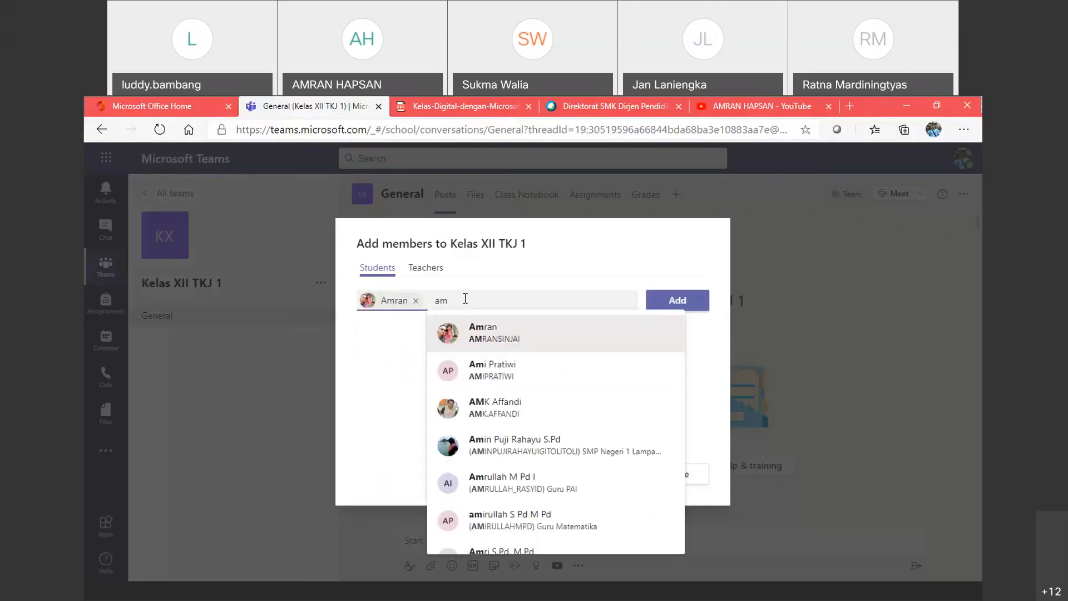
click(486, 378)
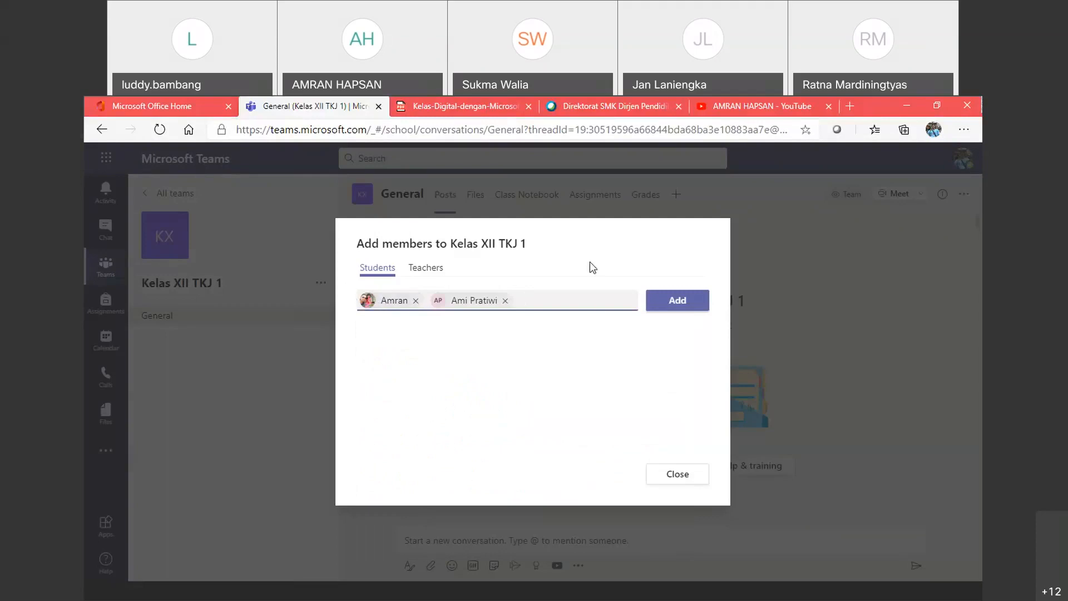
click(672, 307)
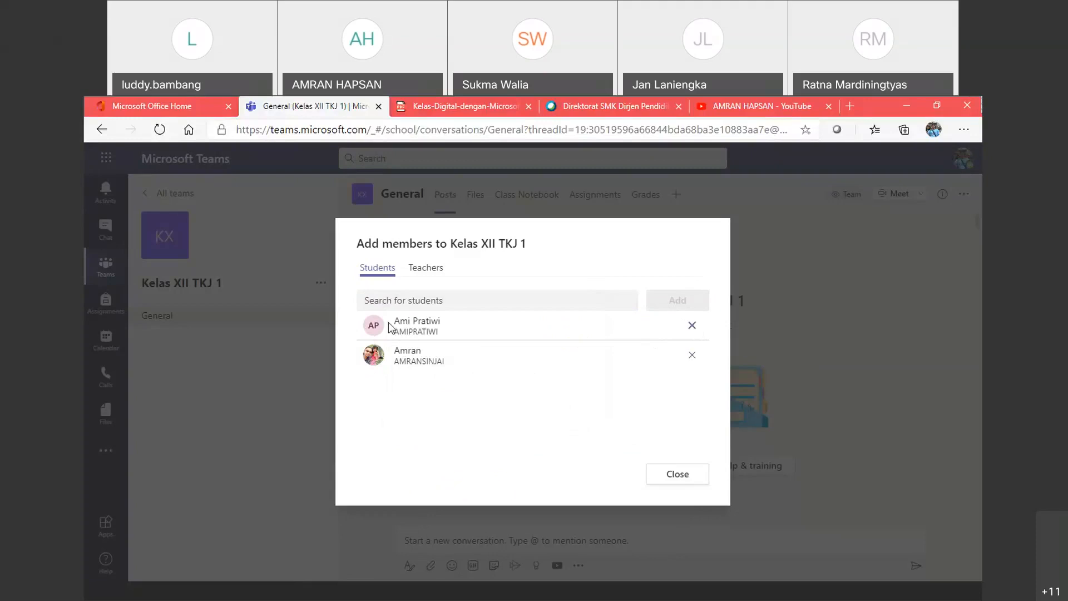
click(428, 276)
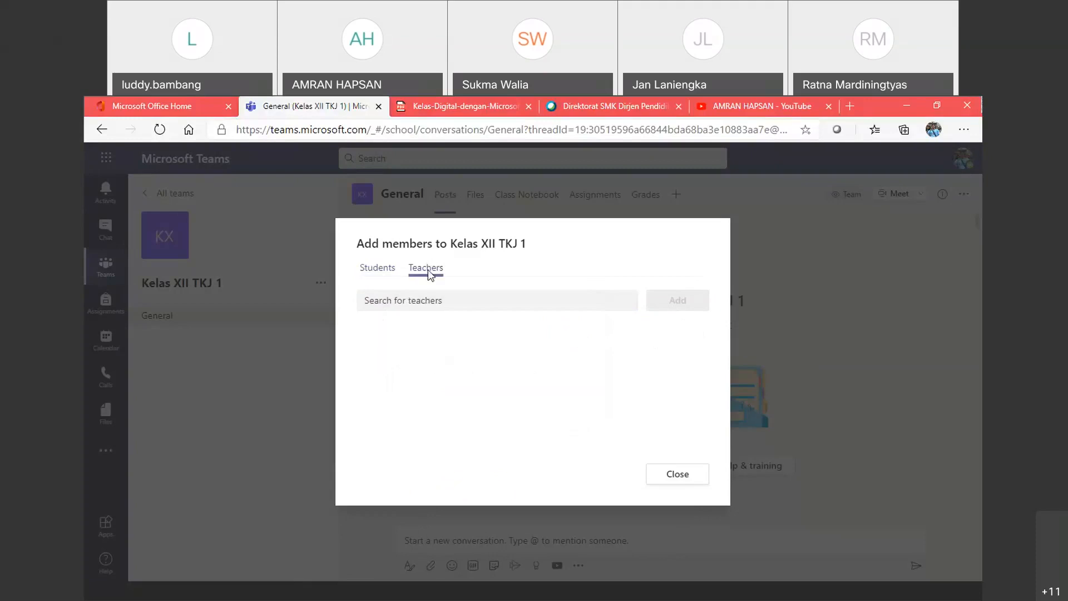
Step: Add the teacher found by searching 'amr', review the Students list, and close the dialog
click(439, 301)
text(basril)
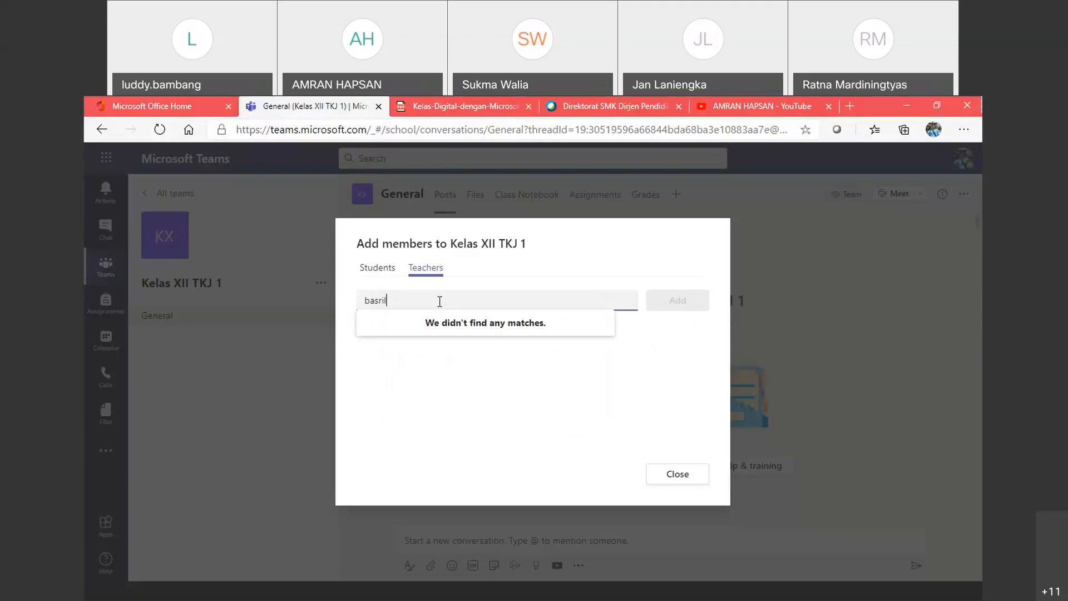
text(a)
key(BackSpace)
key(BackSpace)
key(BackSpace)
key(BackSpace)
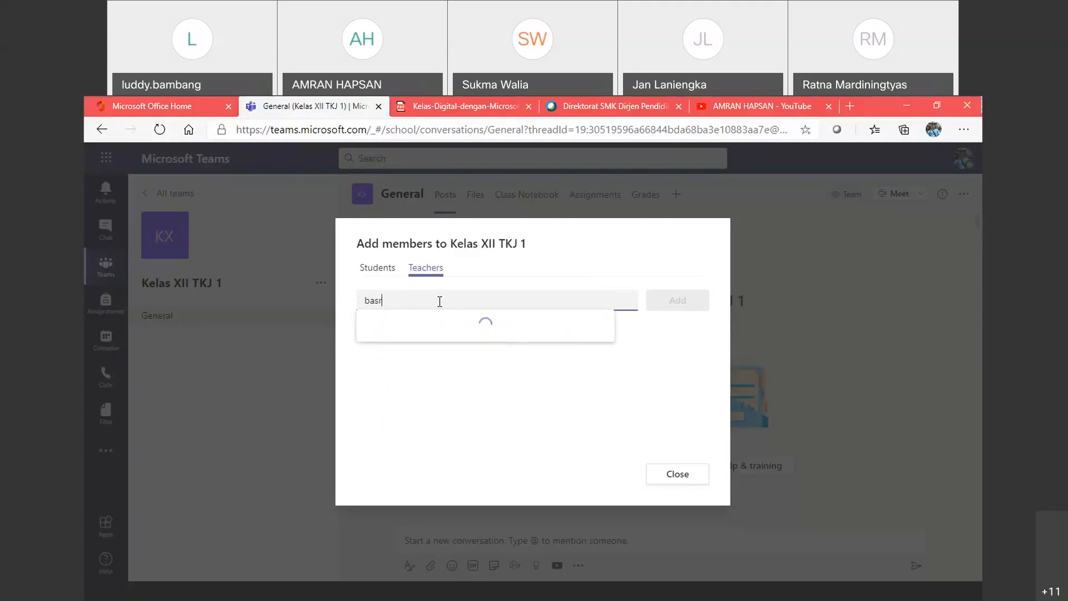
key(BackSpace)
key(BackSpace)
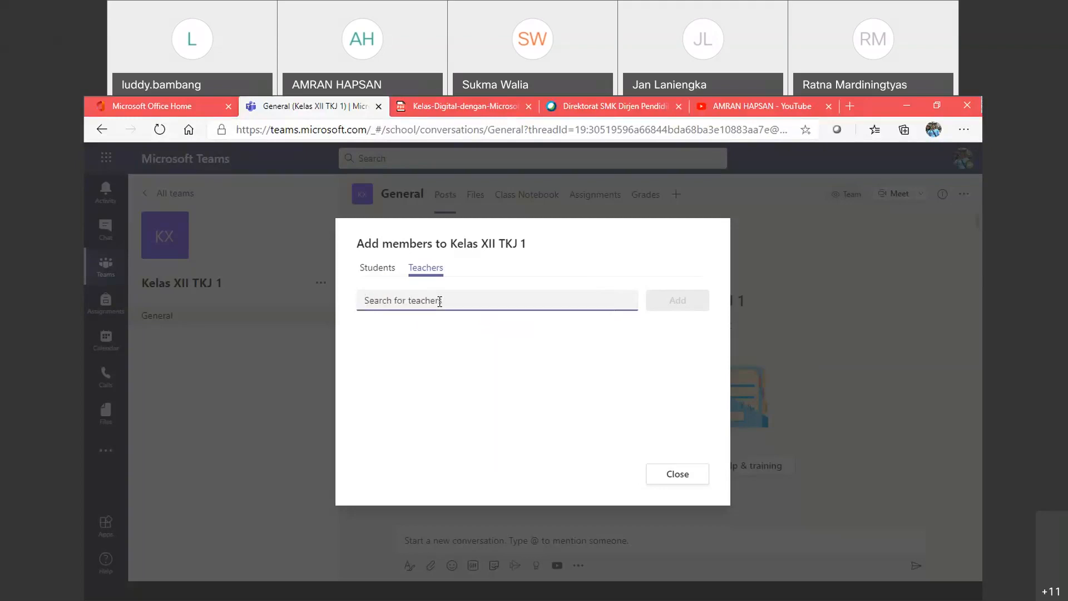
text(amr)
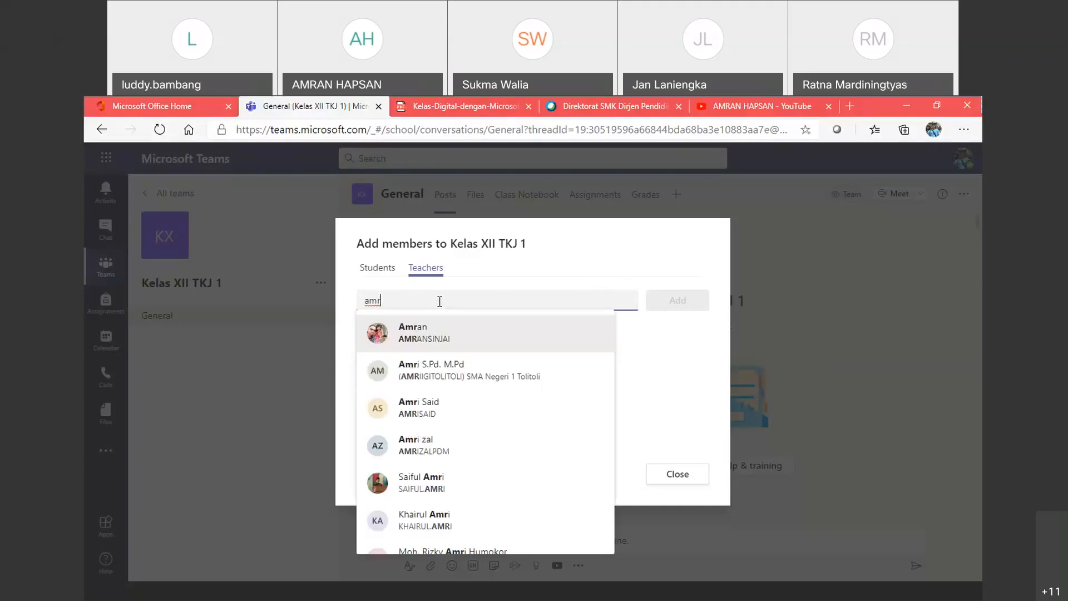
click(431, 375)
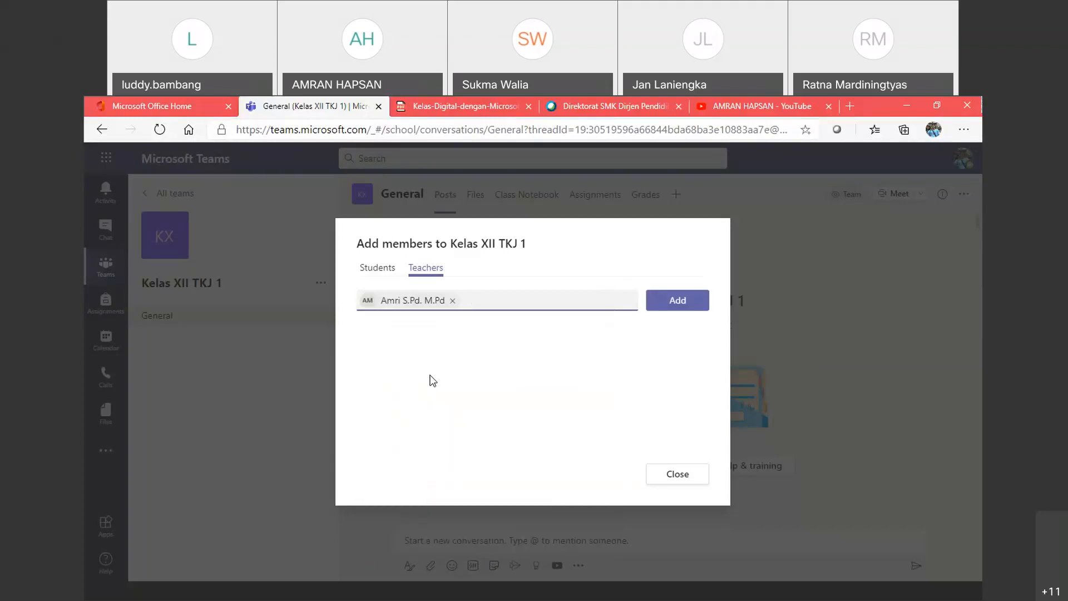
click(659, 307)
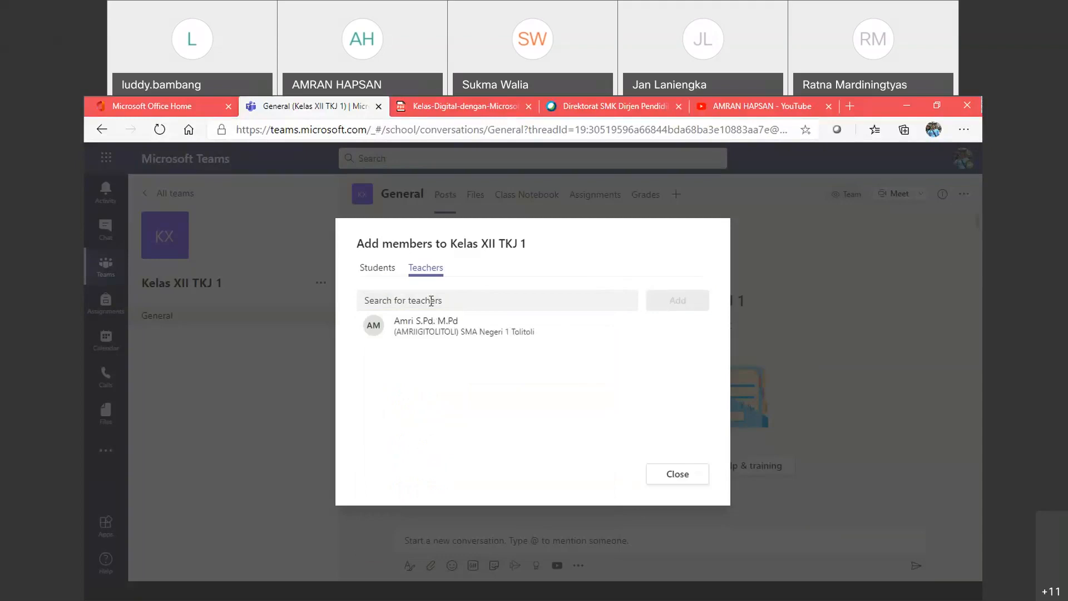
click(373, 268)
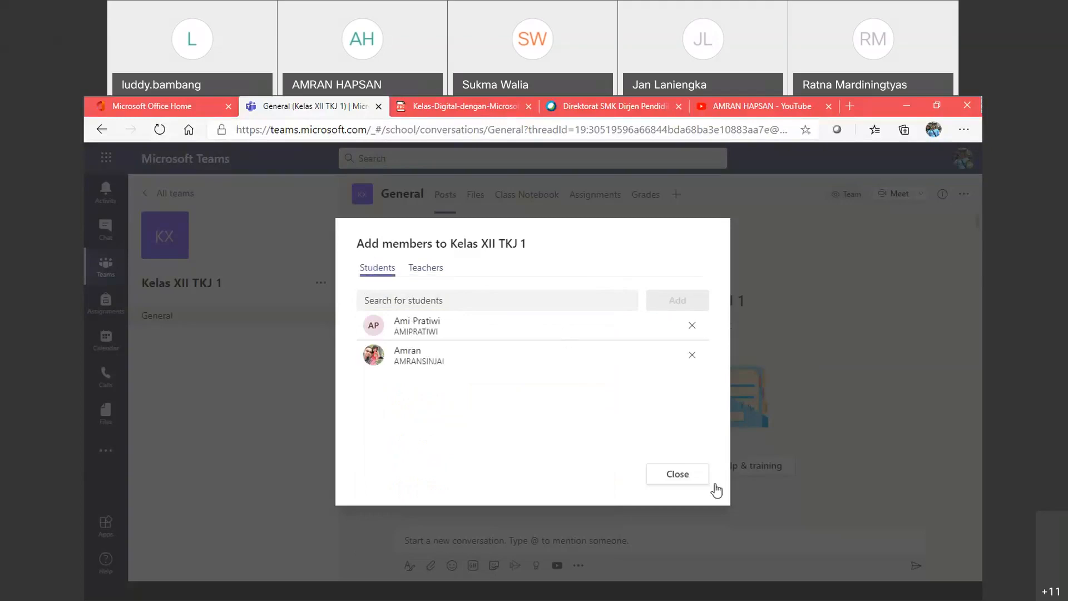
click(677, 475)
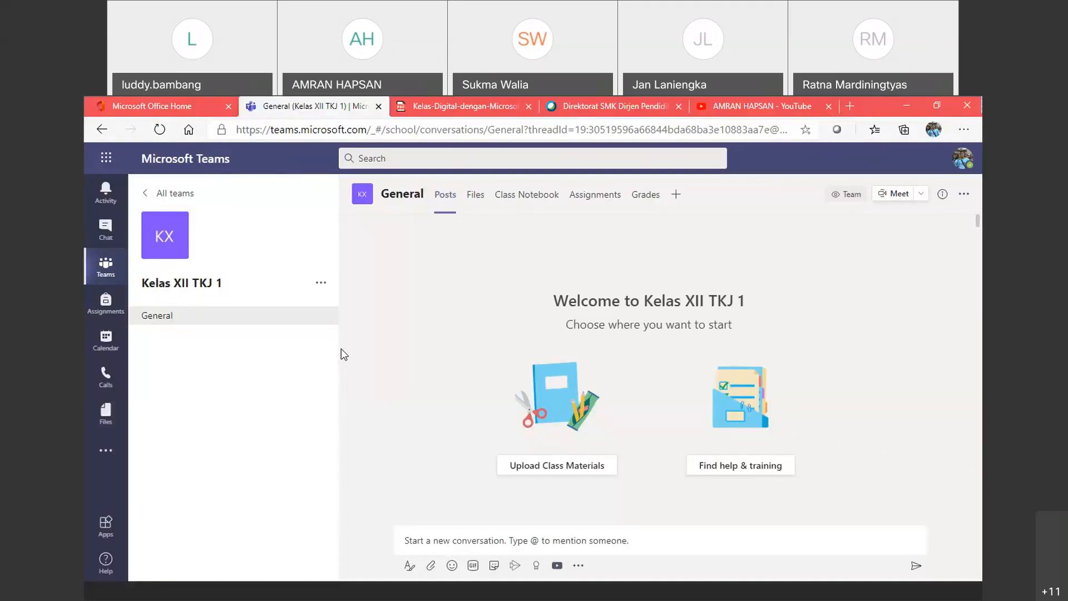
Step: Open Manage team for Kelas XII TKJ 1, check the teacher's role options, then view Settings
click(321, 285)
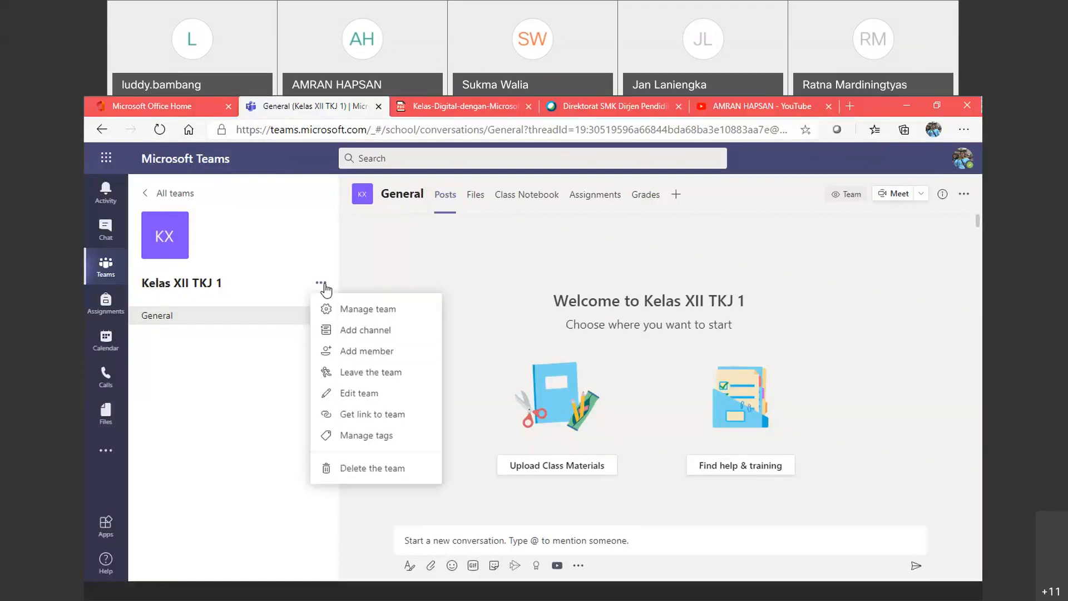
click(354, 318)
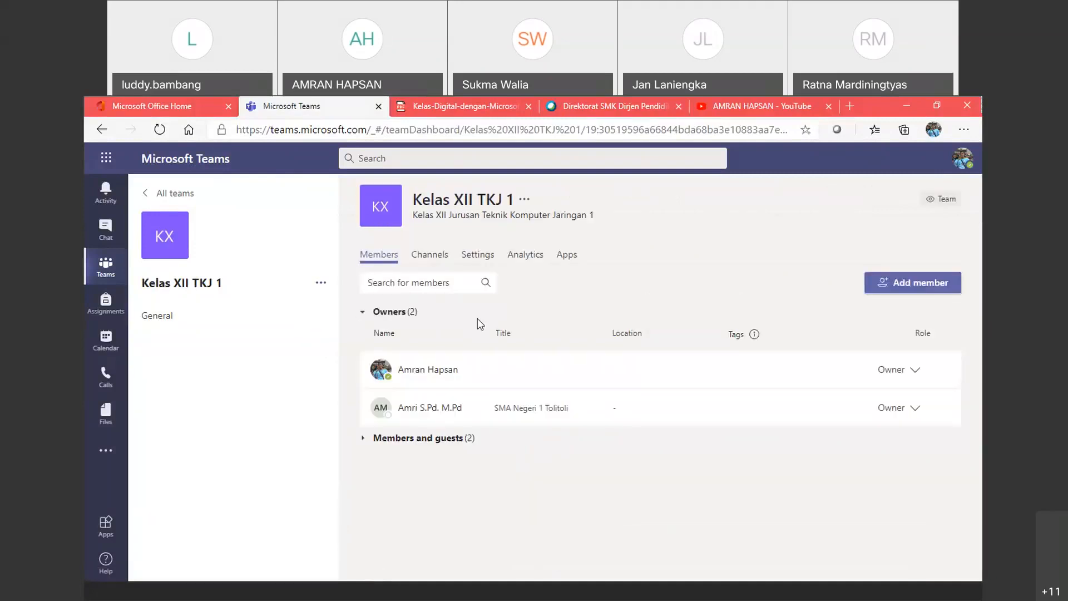
click(911, 408)
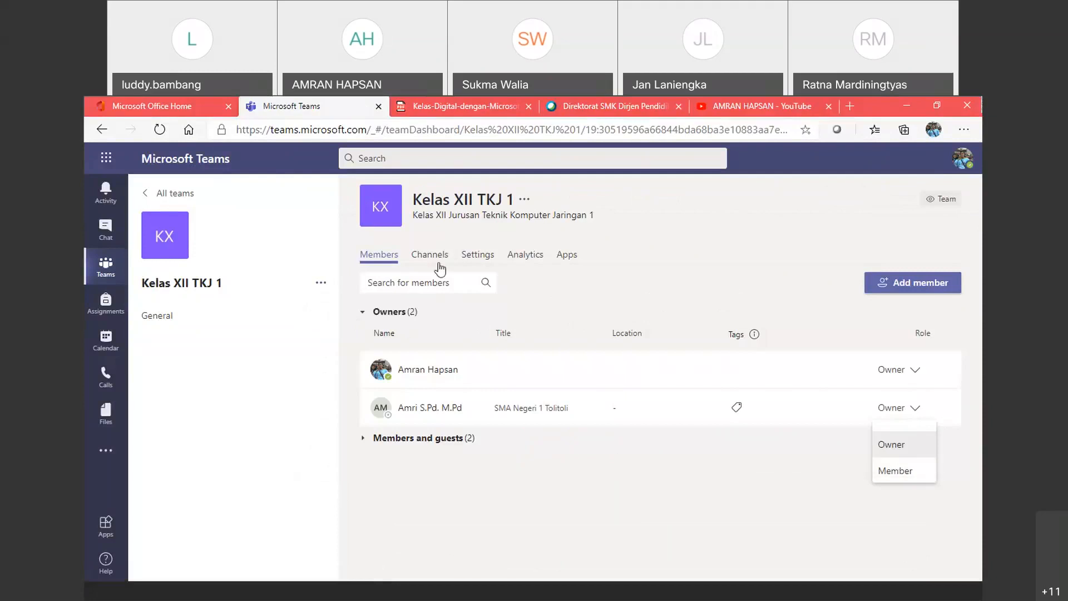
click(476, 256)
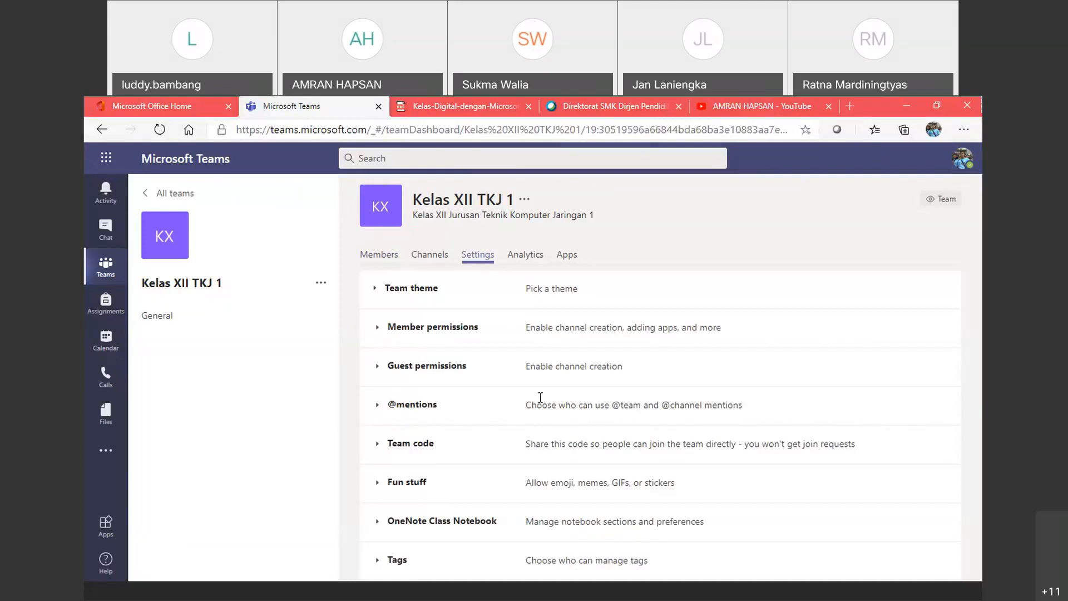
Step: Expand the Team code setting and generate a join code for Kelas XII TKJ 1
click(410, 445)
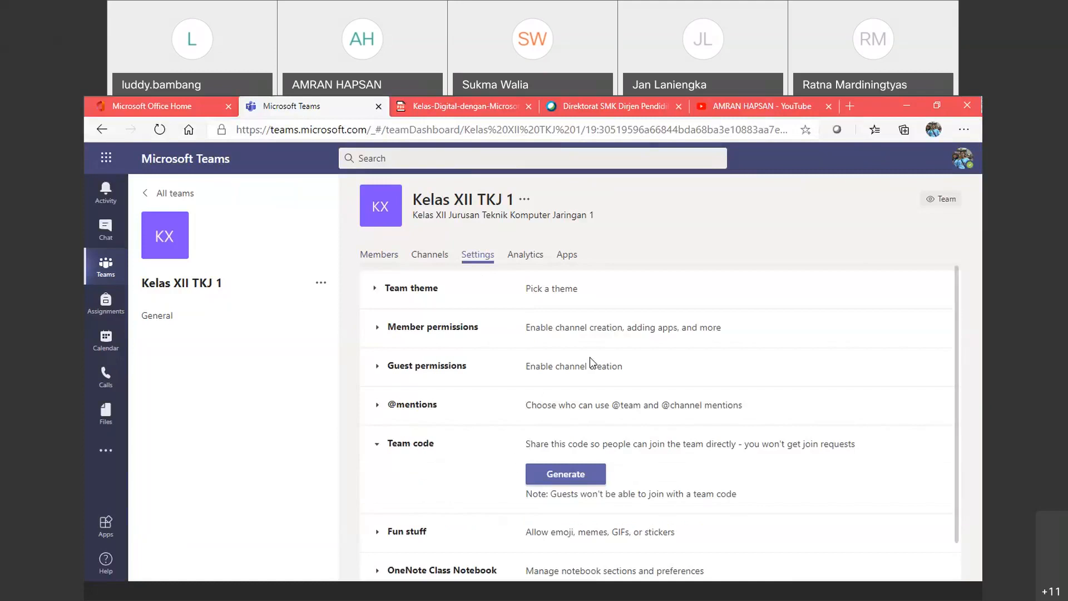
scroll(551, 407, down, 1)
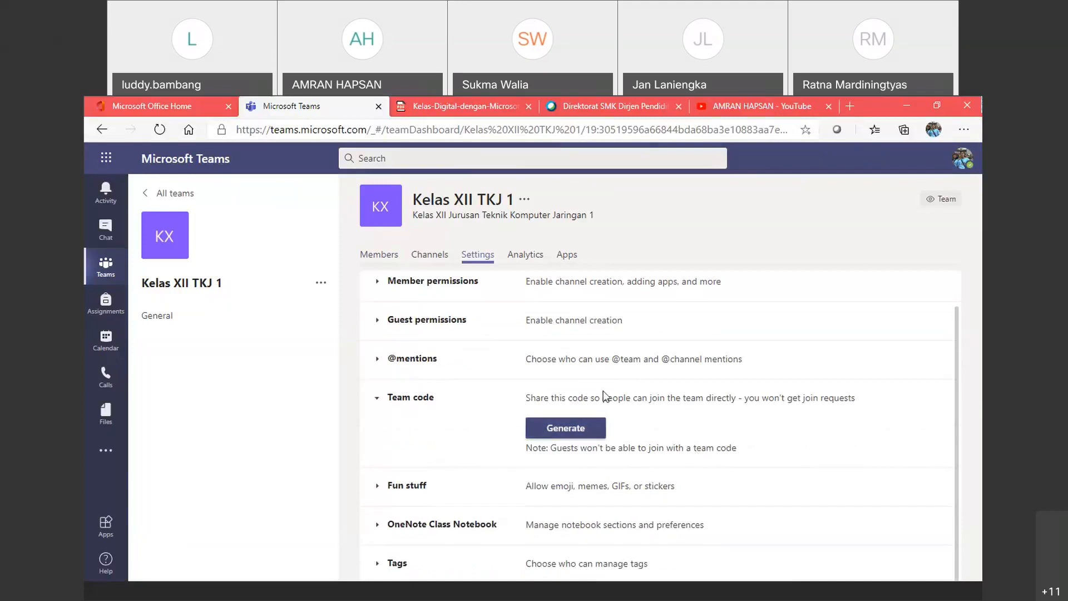
click(567, 429)
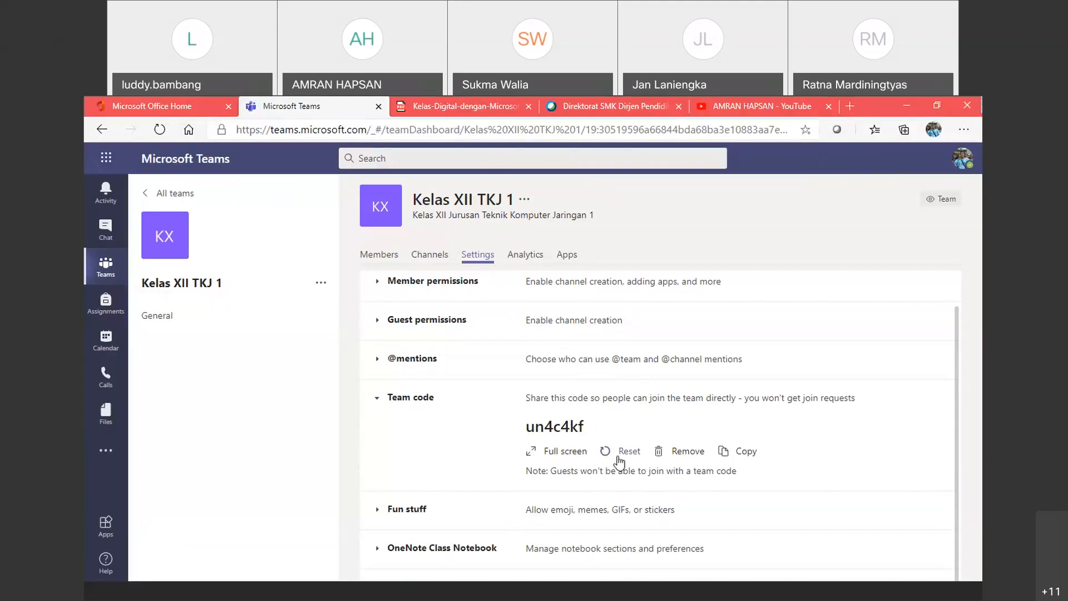
Step: Return to the General channel and open the team's More options menu
click(152, 316)
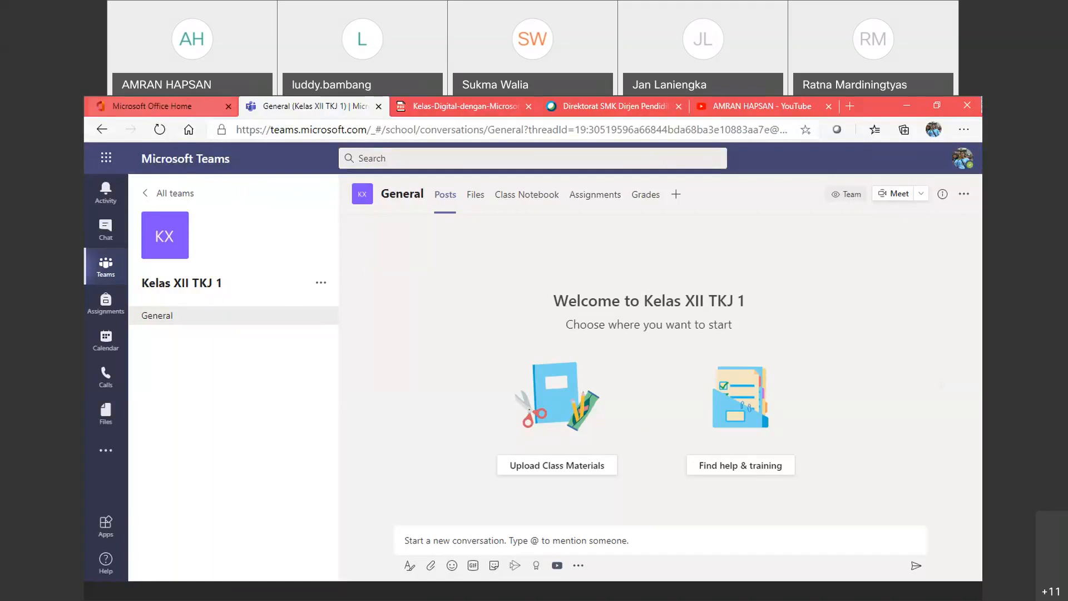
click(321, 284)
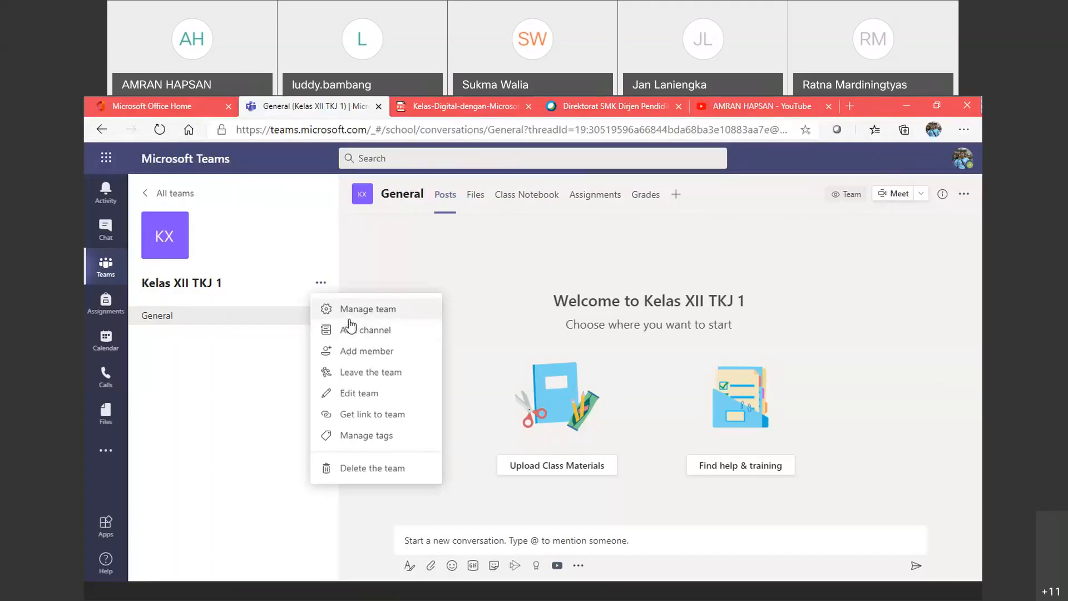
Step: Search the Students list for the existing guest account and select it
click(354, 351)
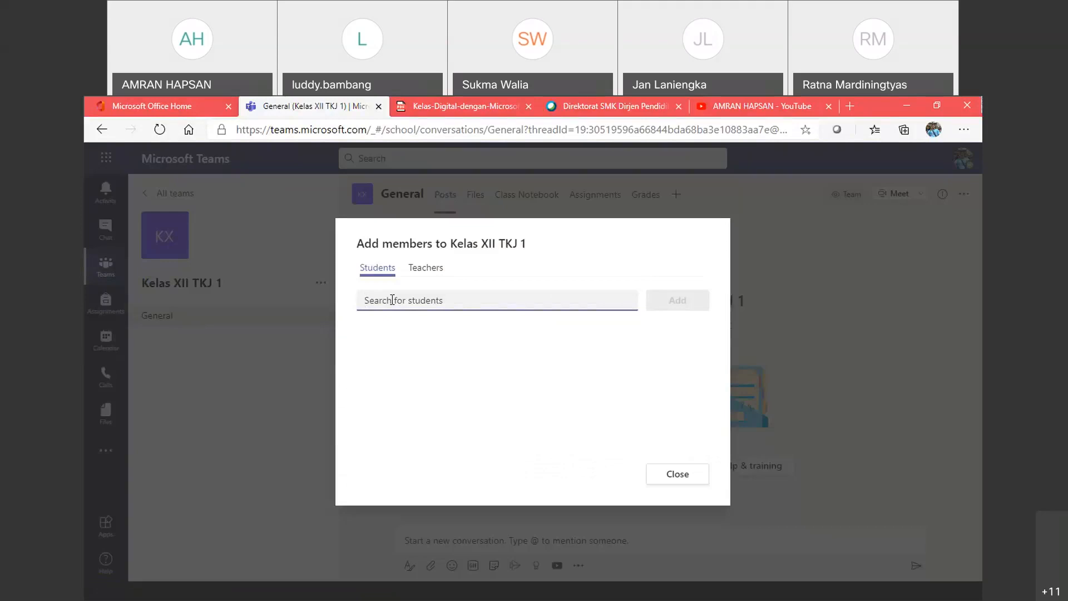
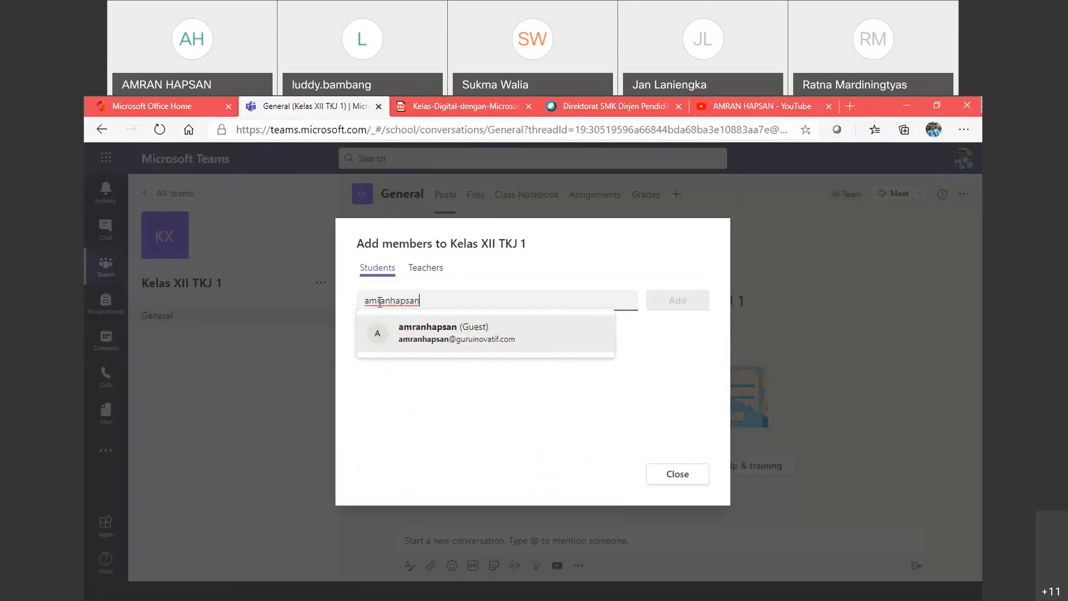
click(425, 342)
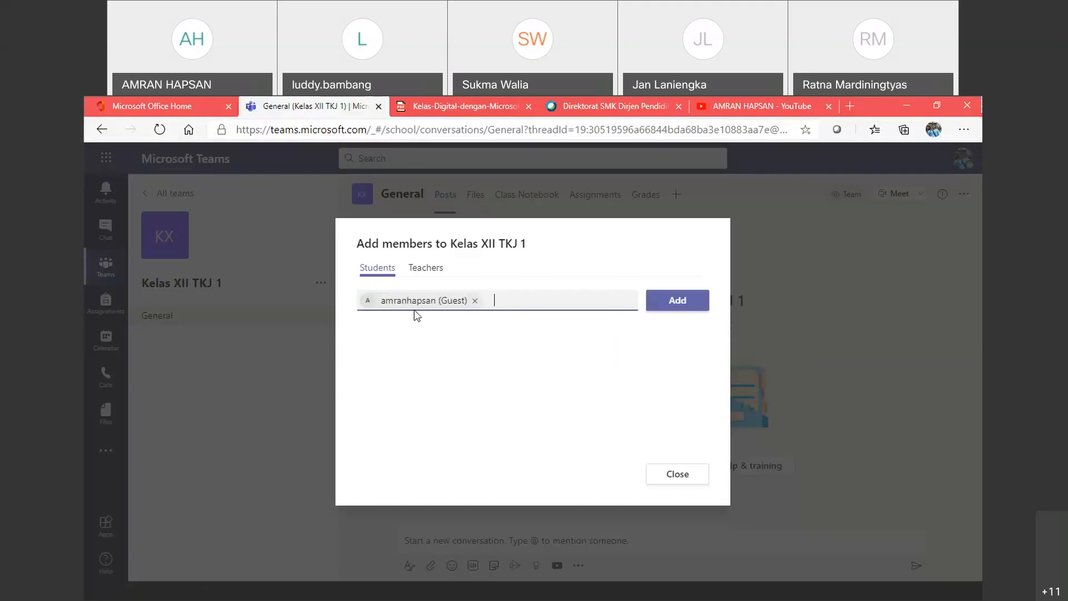
mouse_move(447, 303)
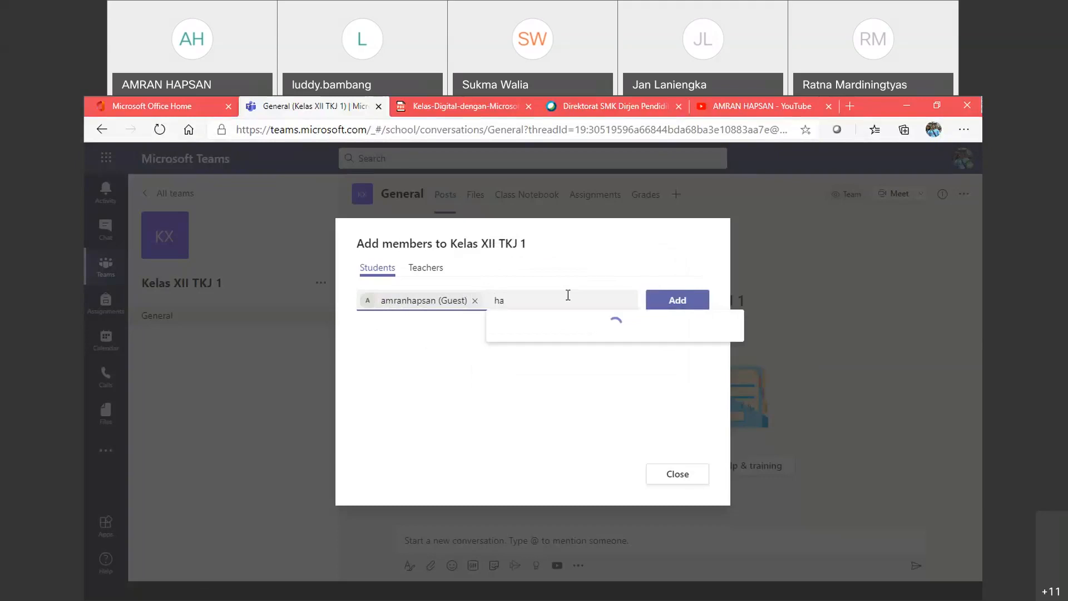
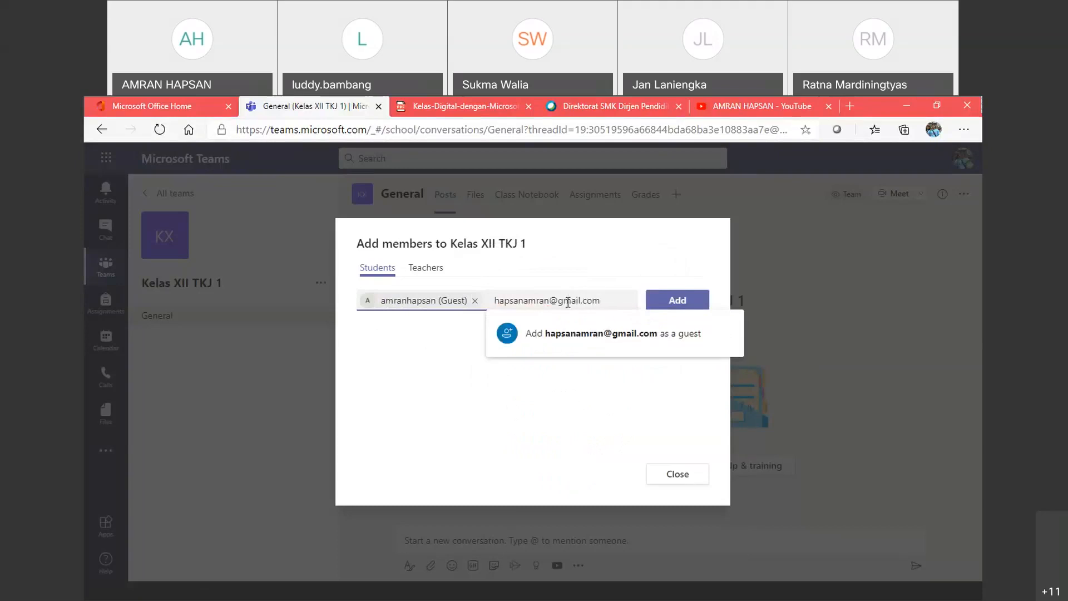
Step: Enter a new guest's e-mail address and add it as a guest student
click(569, 337)
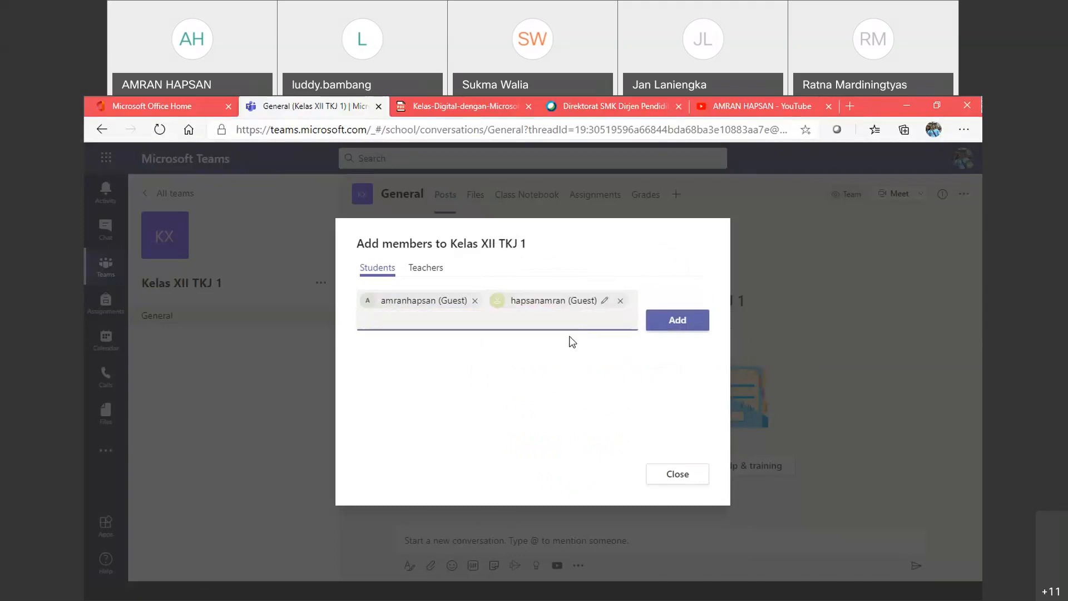
Step: Add both guests as Students of Kelas XII TKJ 1 and close the Add members dialog
click(662, 327)
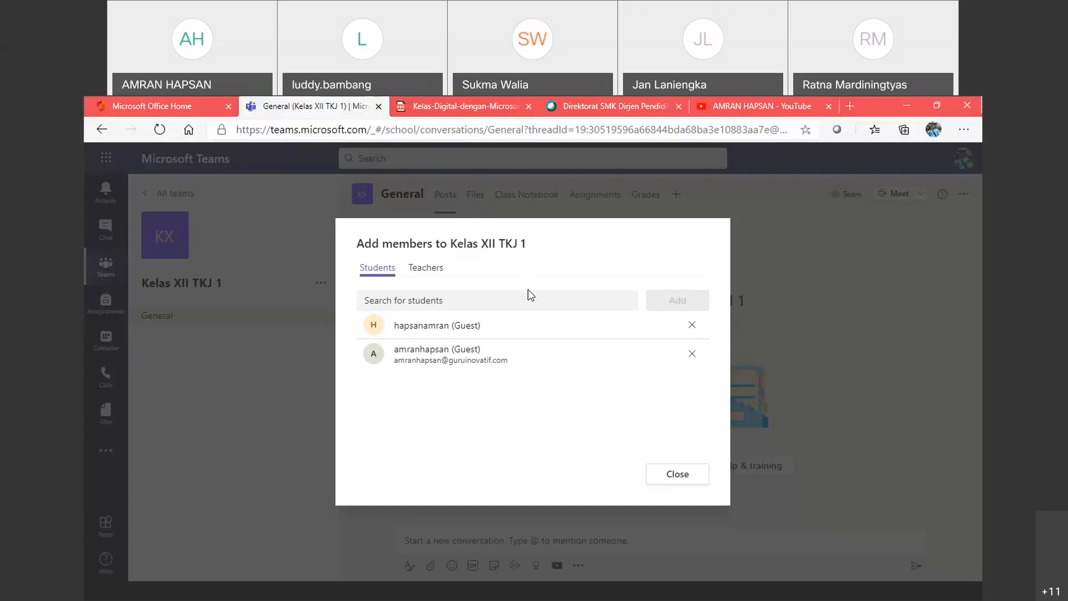
click(665, 484)
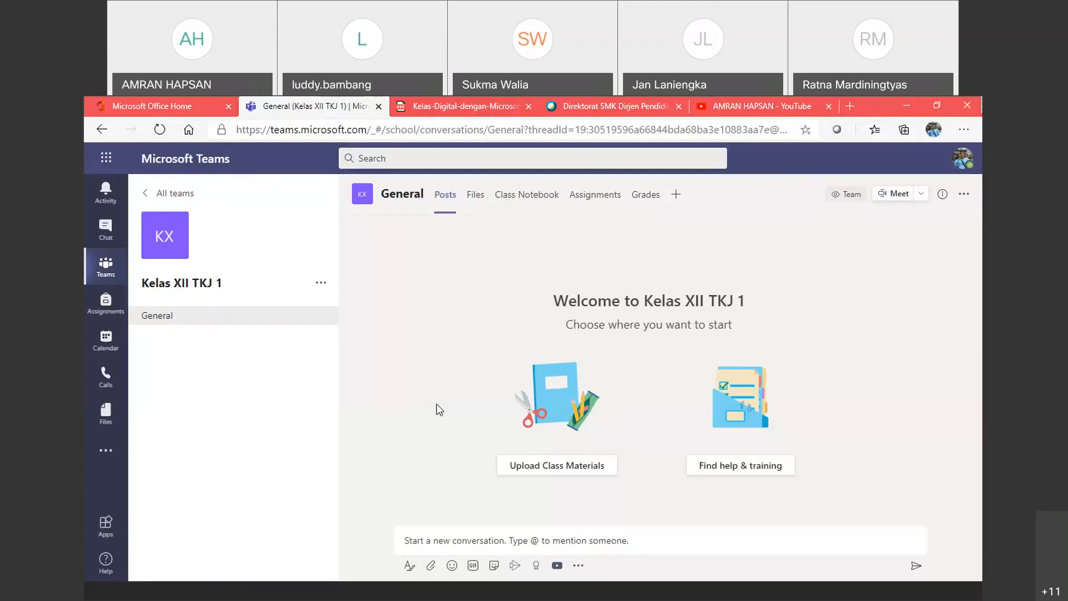
Step: Switch to Office Home and view the signed-in account's details panel
click(151, 106)
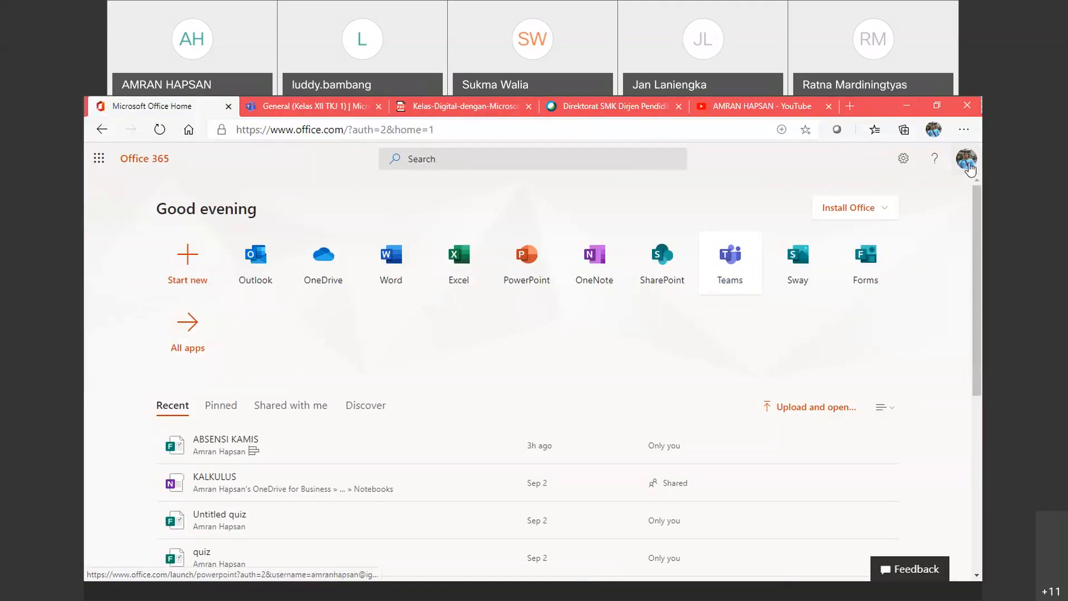
click(967, 160)
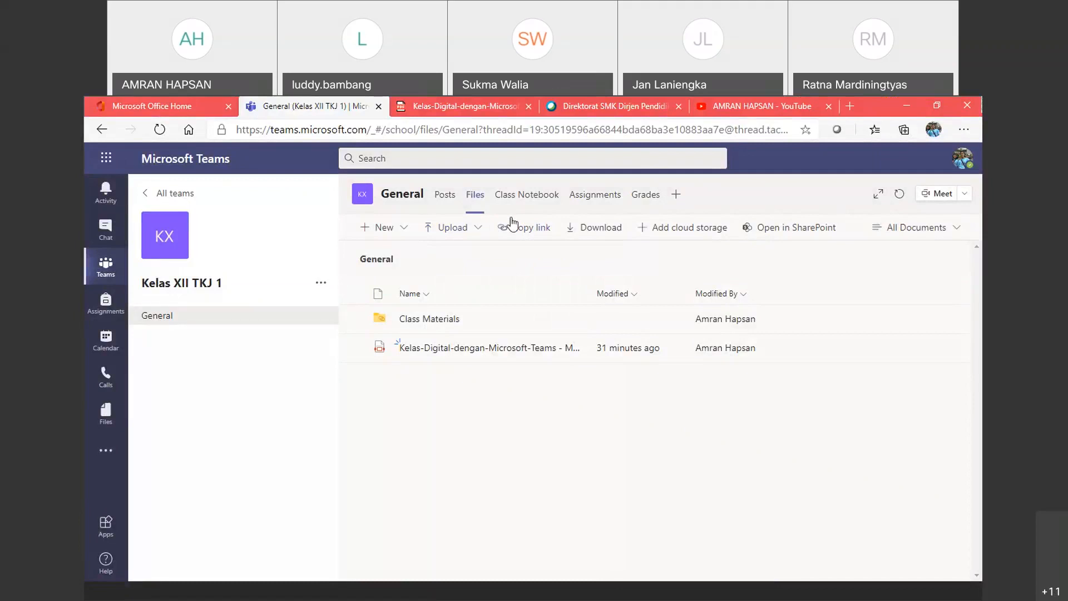
Step: Bring up the single-file upload picker for the General channel's files
click(467, 235)
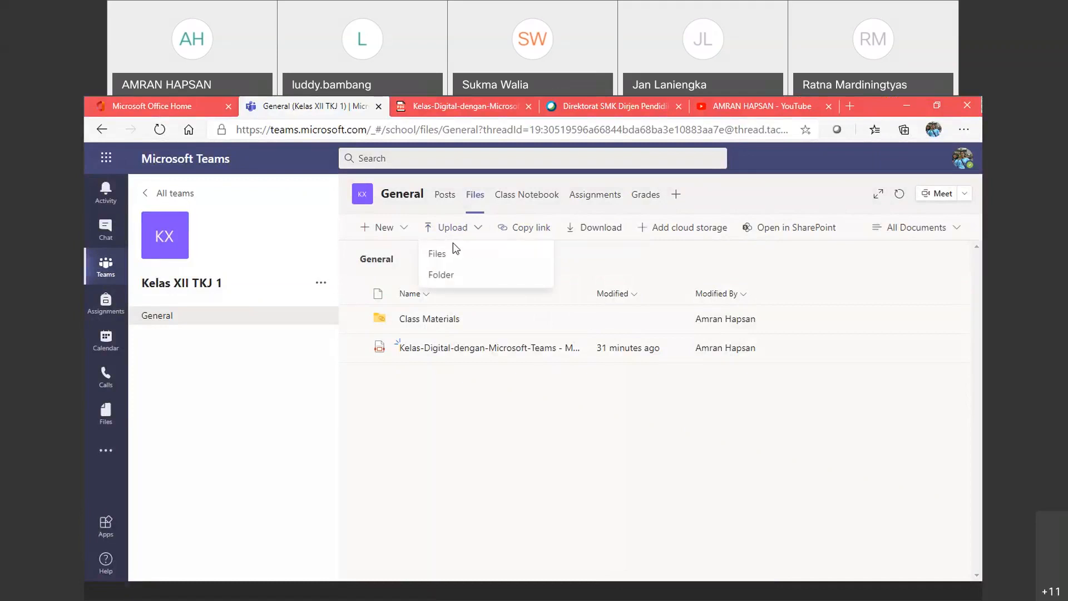
click(452, 254)
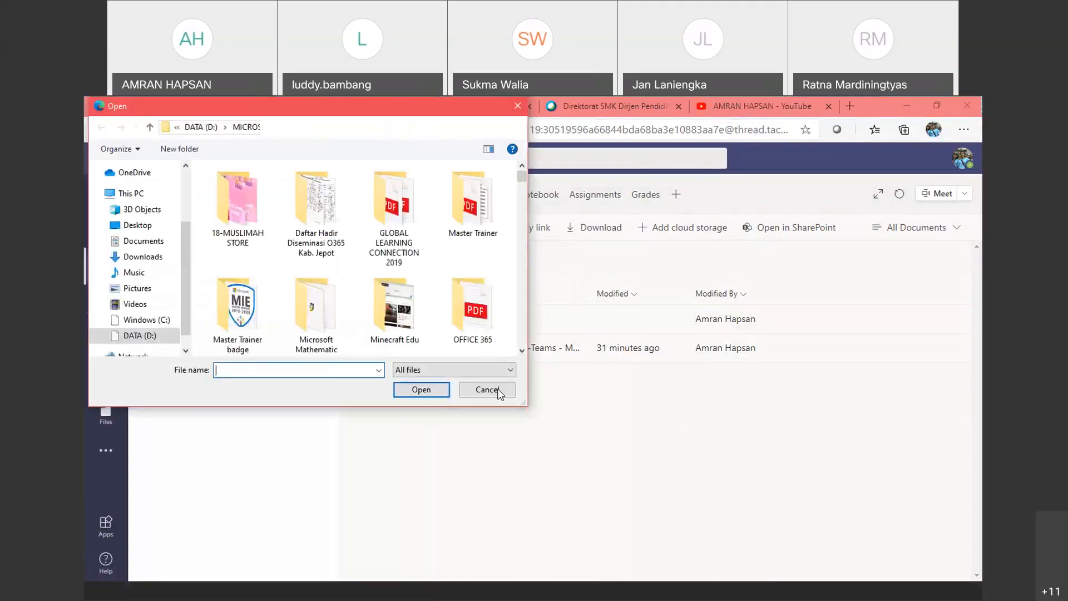
click(498, 391)
click(476, 228)
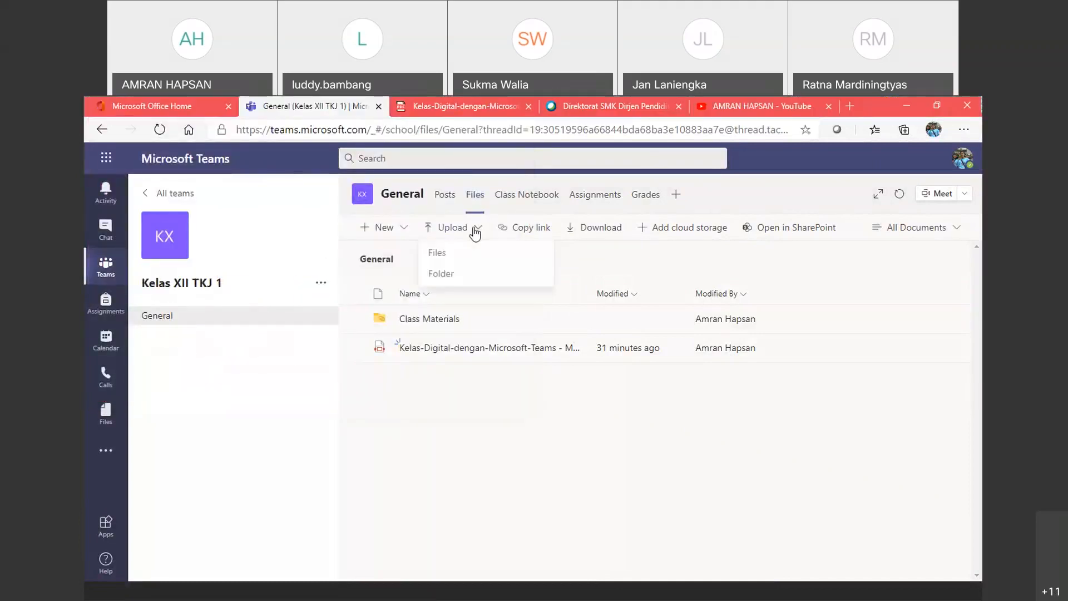
click(440, 254)
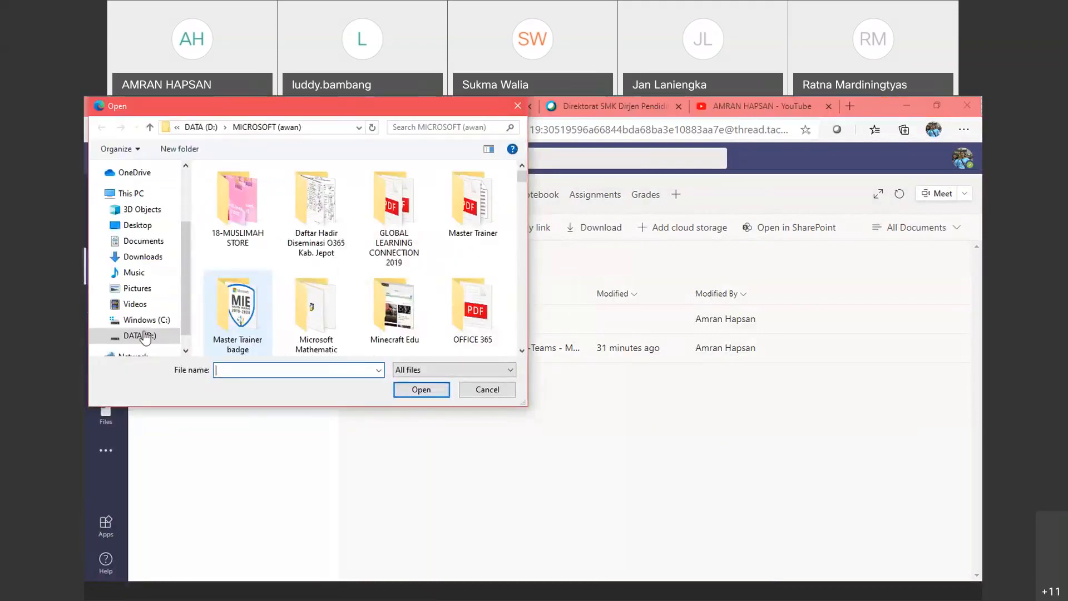
Step: Browse DATA (D:) to the GANJIL folder and upload 6 - RPP KD 3.27
click(144, 336)
scroll(259, 205, down, 1)
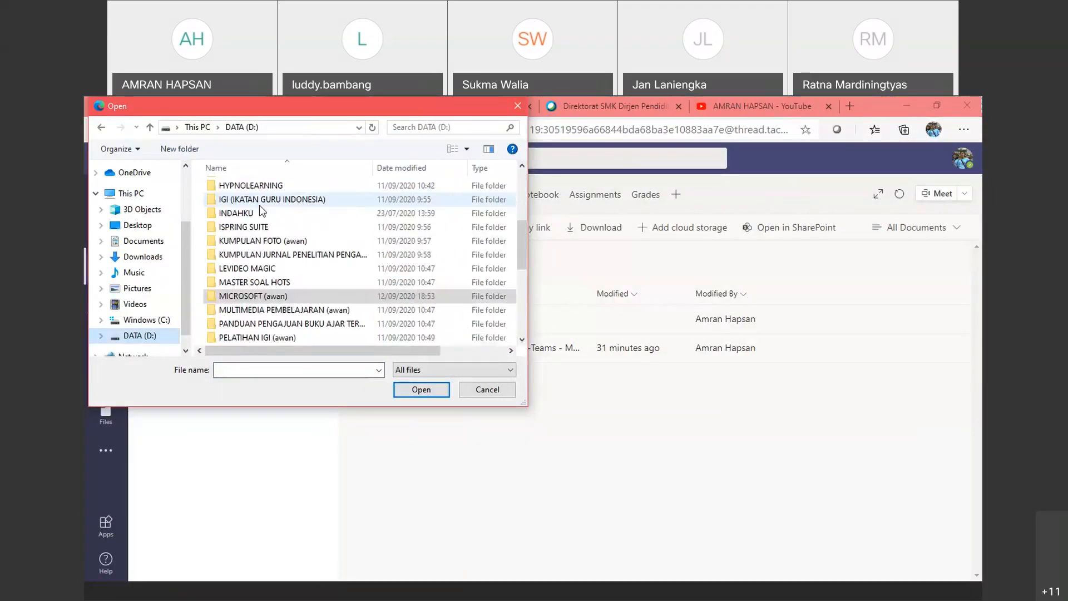
scroll(261, 230, down, 3)
scroll(257, 245, up, 5)
click(254, 271)
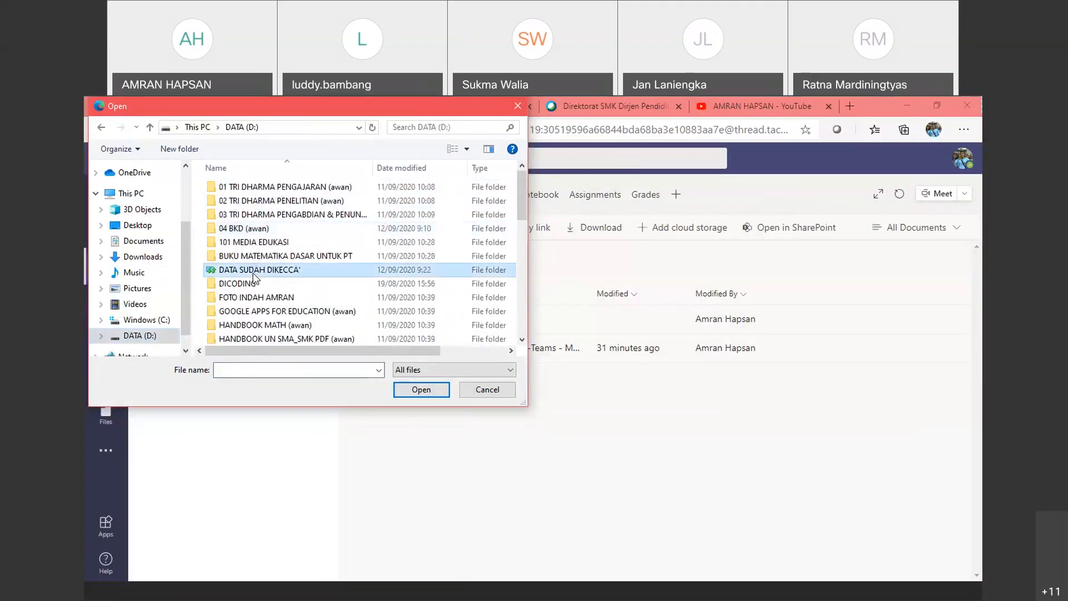
double_click(254, 270)
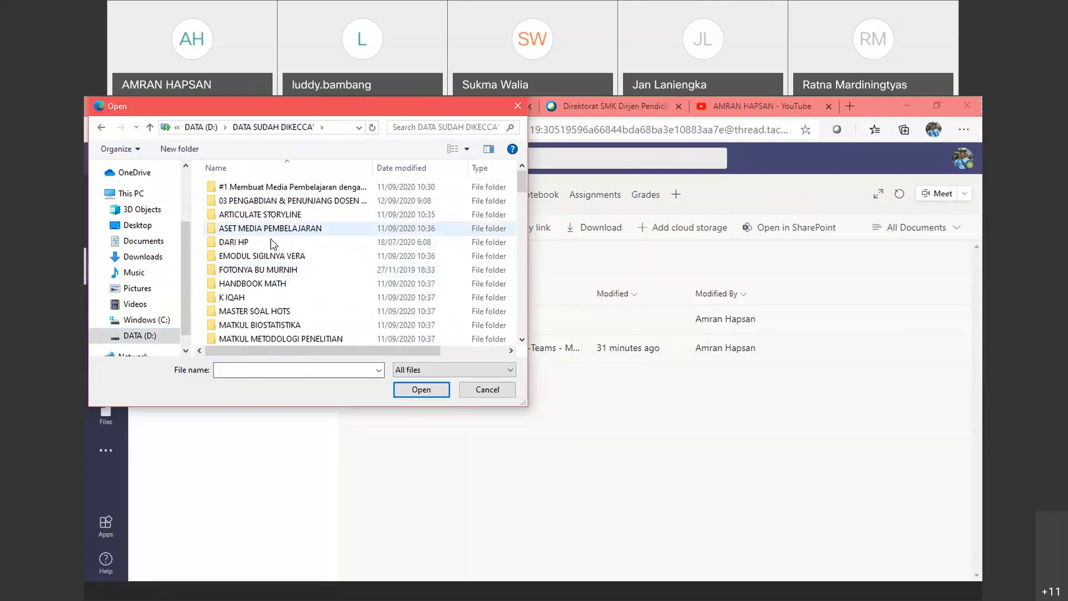
scroll(267, 250, down, 3)
scroll(271, 254, down, 1)
click(285, 312)
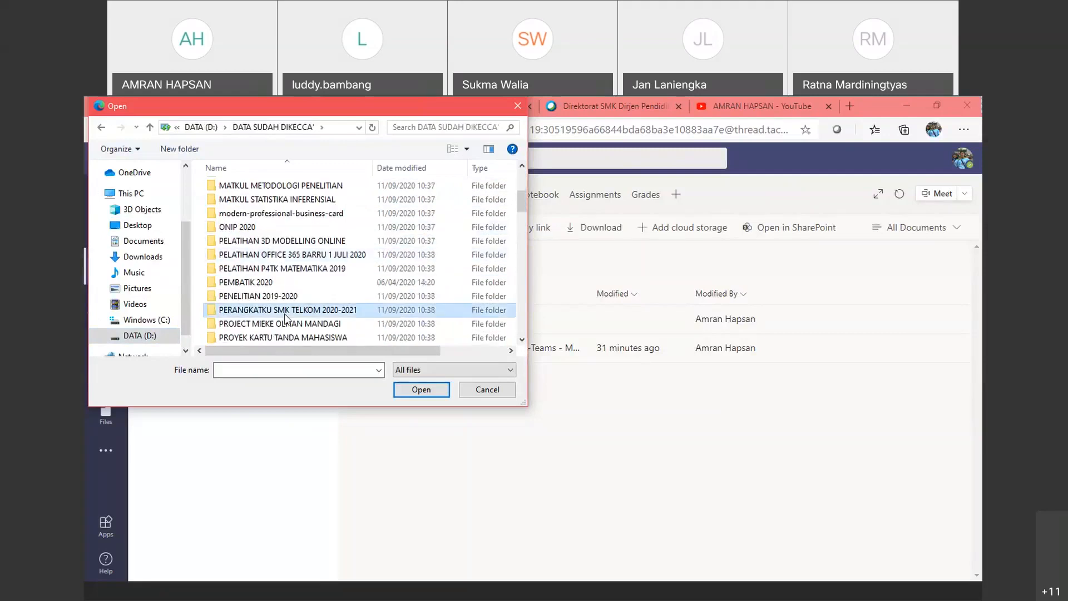
double_click(285, 313)
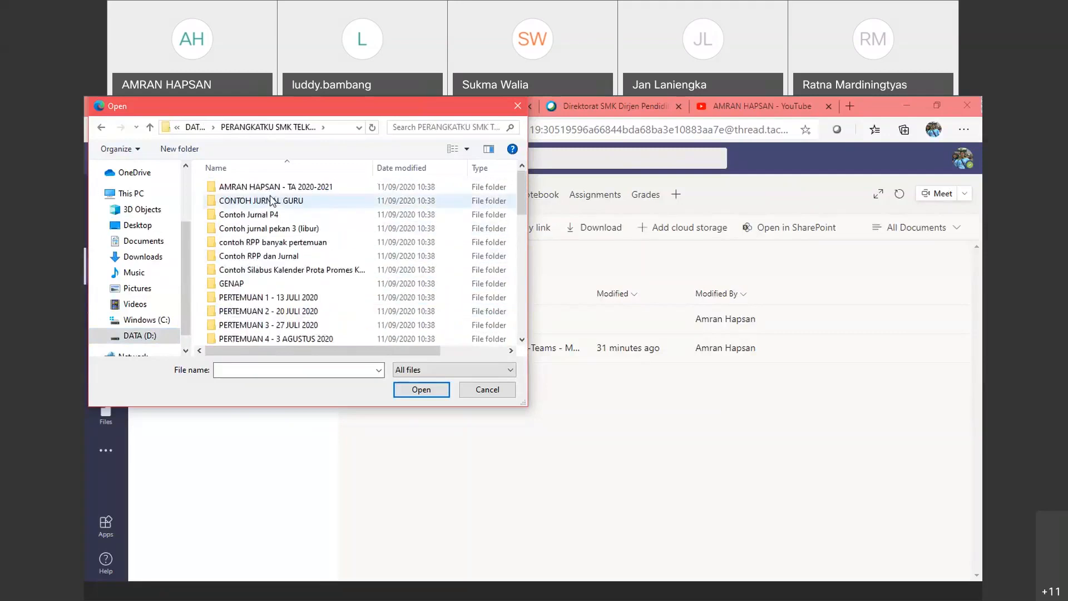
double_click(267, 187)
double_click(226, 192)
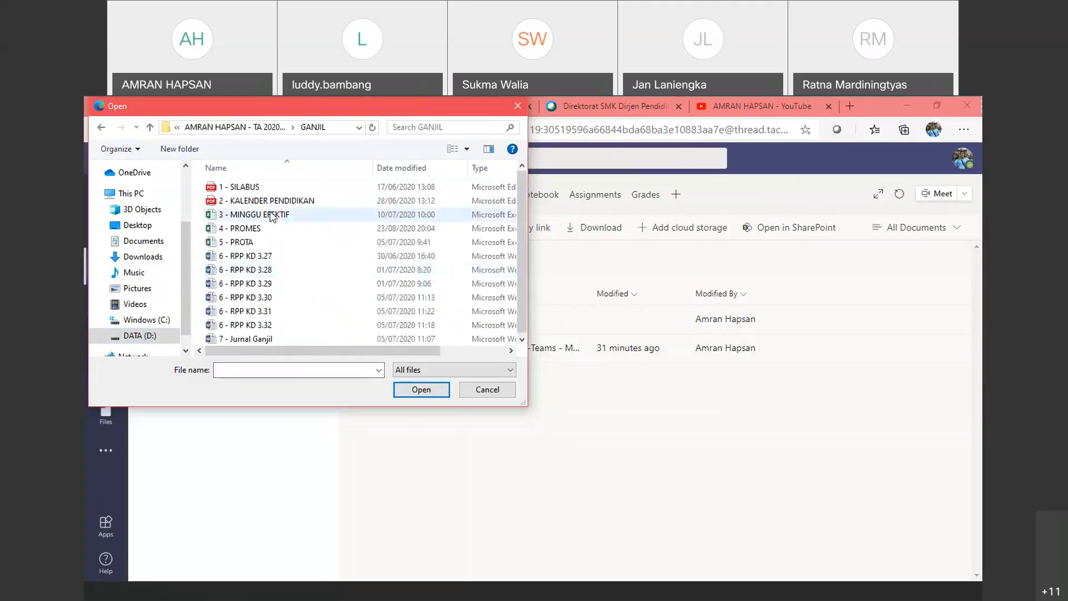
click(269, 256)
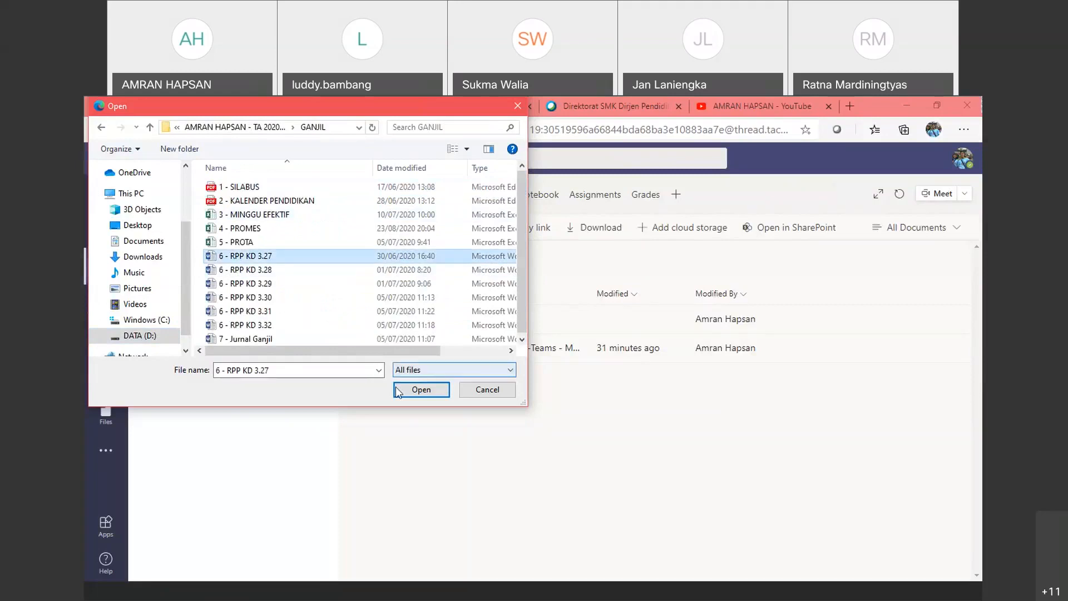
click(420, 389)
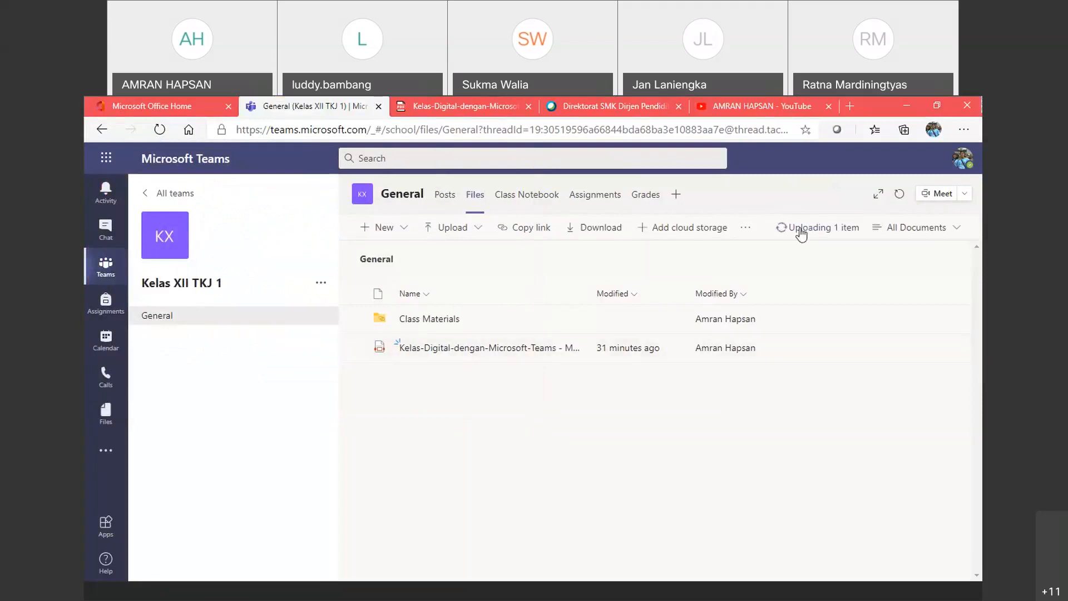
Step: Confirm 6 - RPP KD 3.27.docx finished uploading, then go back to General's Posts
click(801, 234)
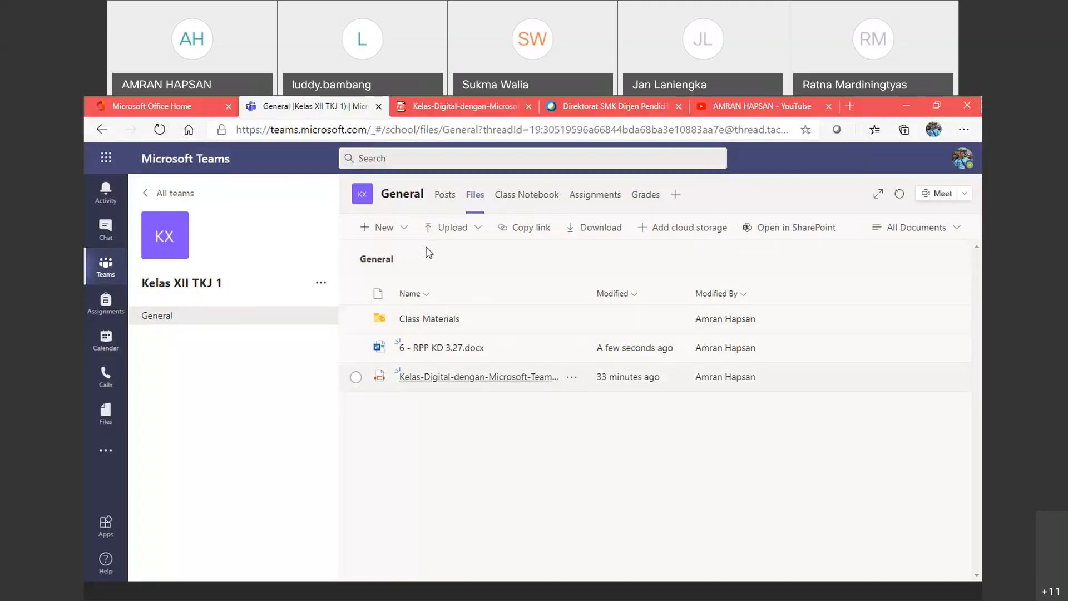
click(445, 196)
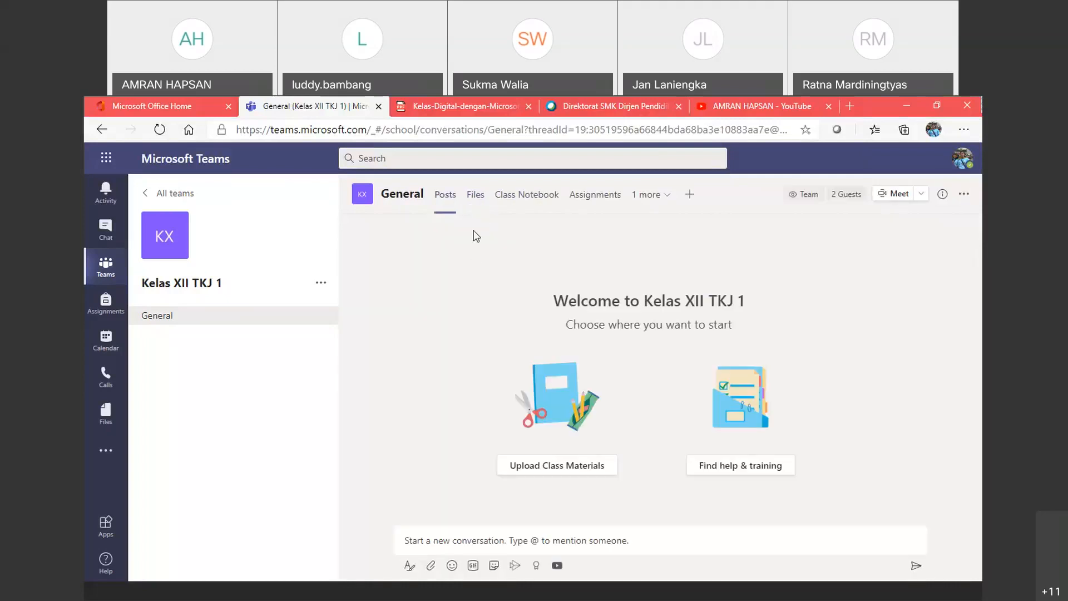
Step: From the General channel's Posts, bring up the Meet setup with live video preview
click(475, 197)
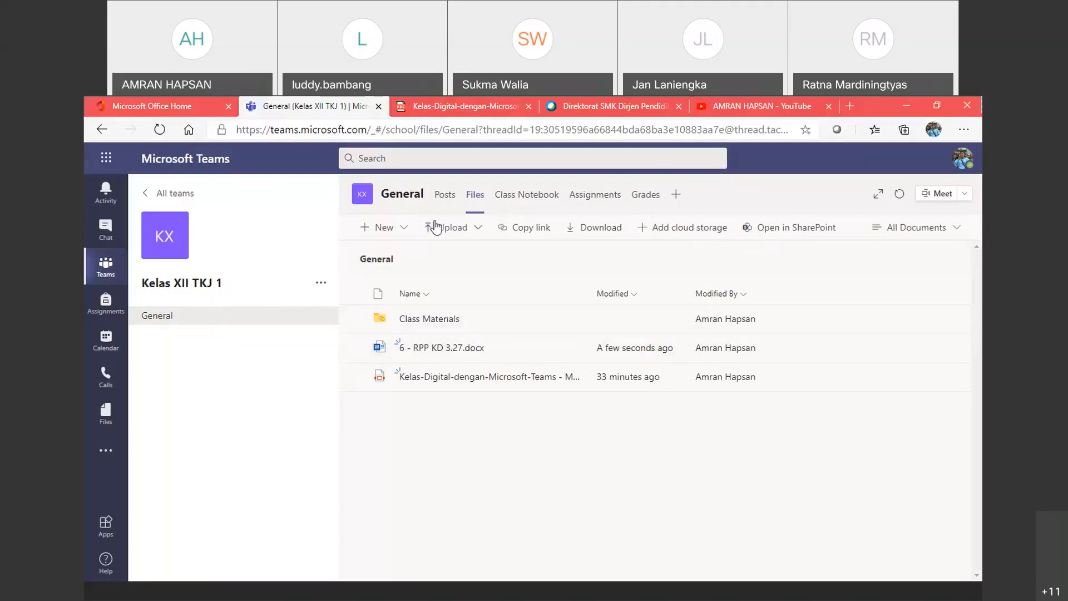
click(445, 193)
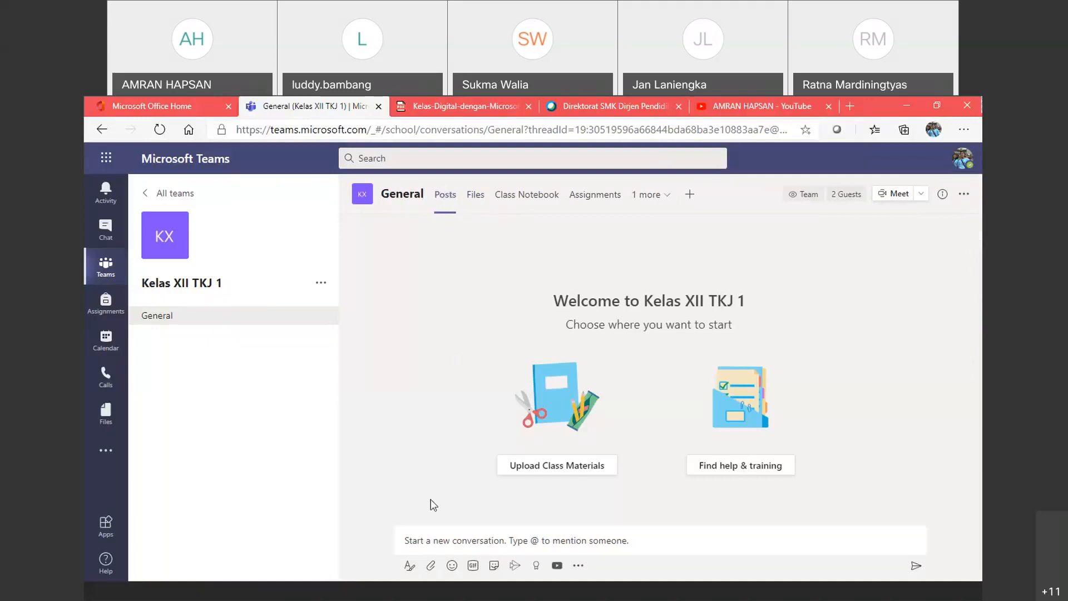
click(431, 539)
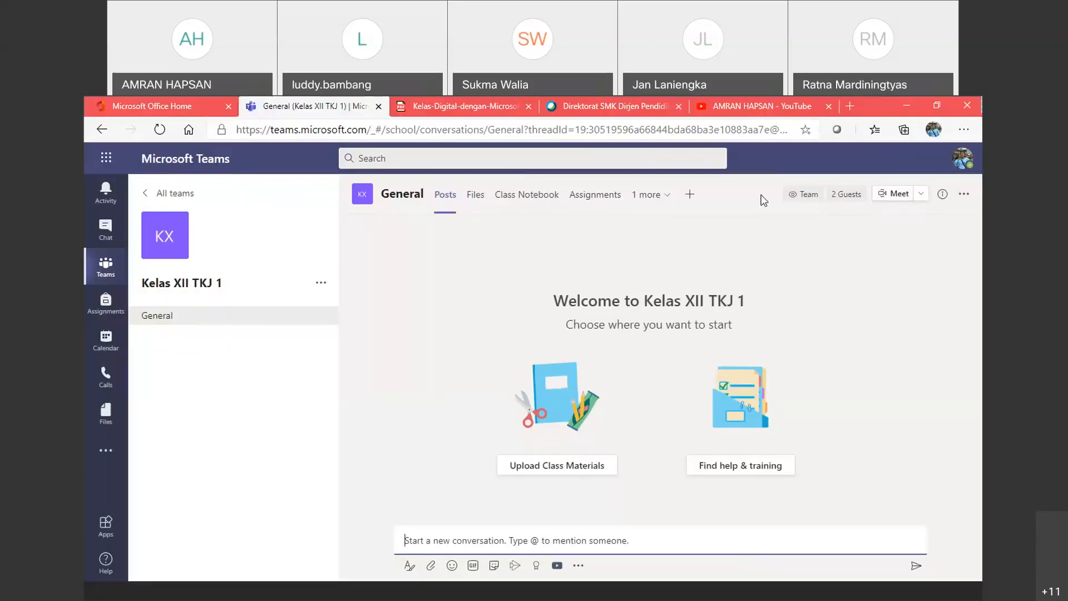
click(882, 196)
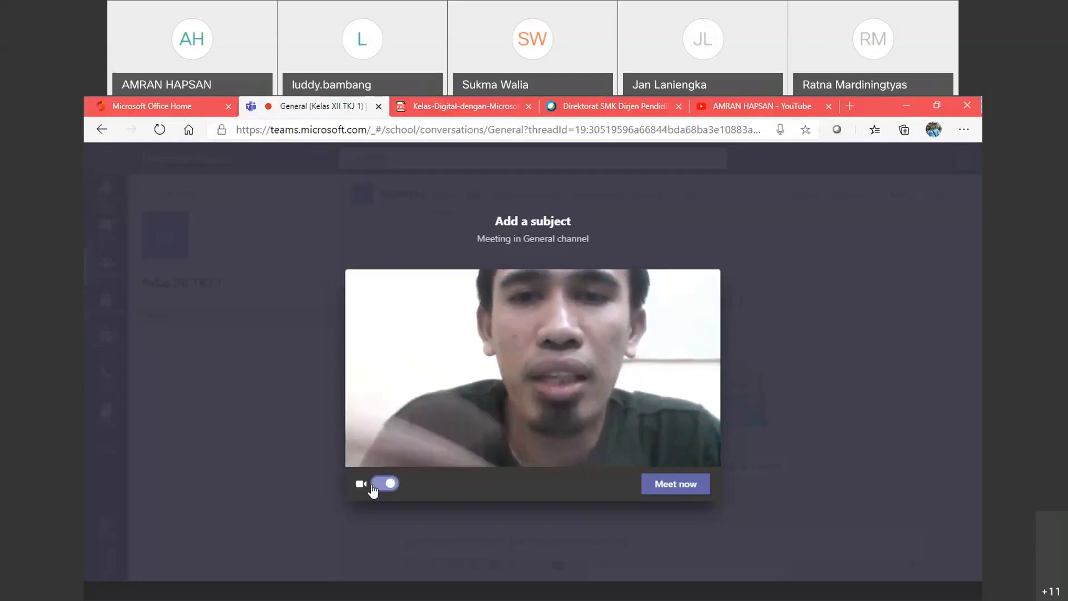
Step: Turn the camera off and start the General channel meeting with Meet now
click(372, 485)
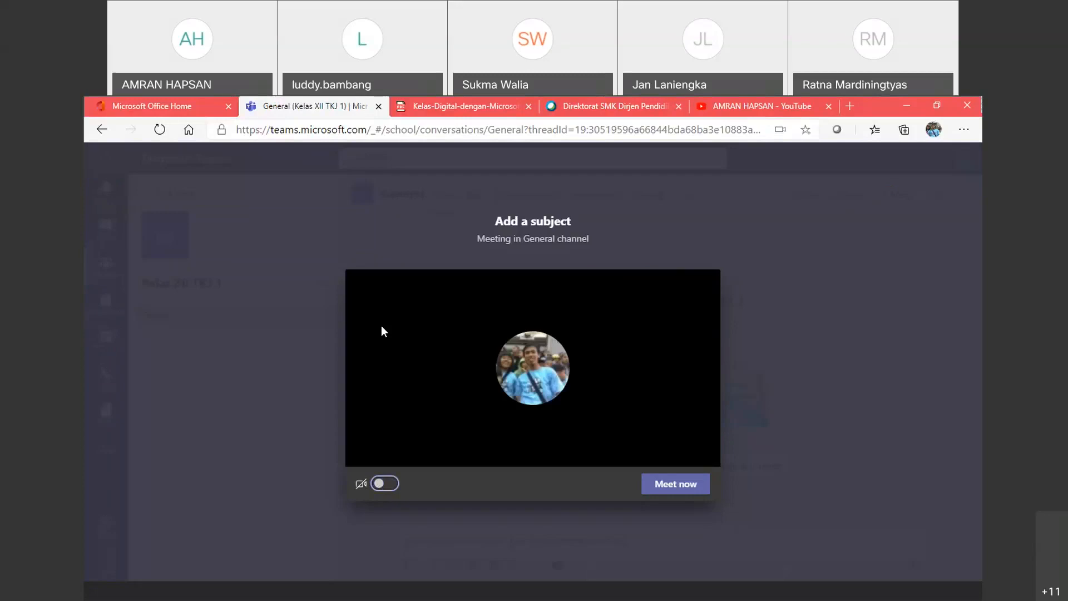
click(658, 496)
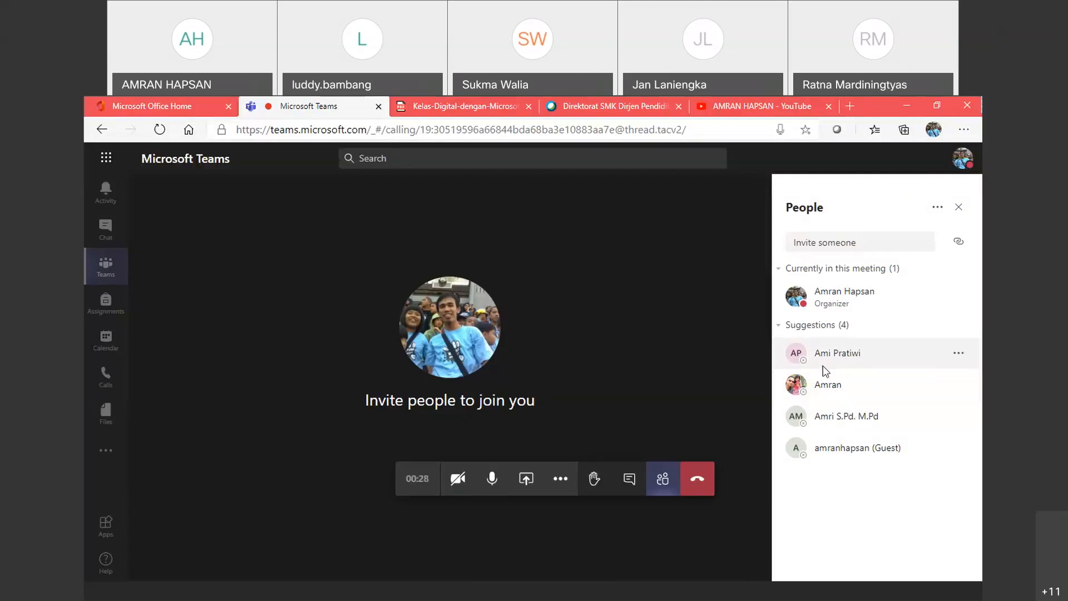
Step: Close the People pane and hang up to end the channel meeting
click(958, 209)
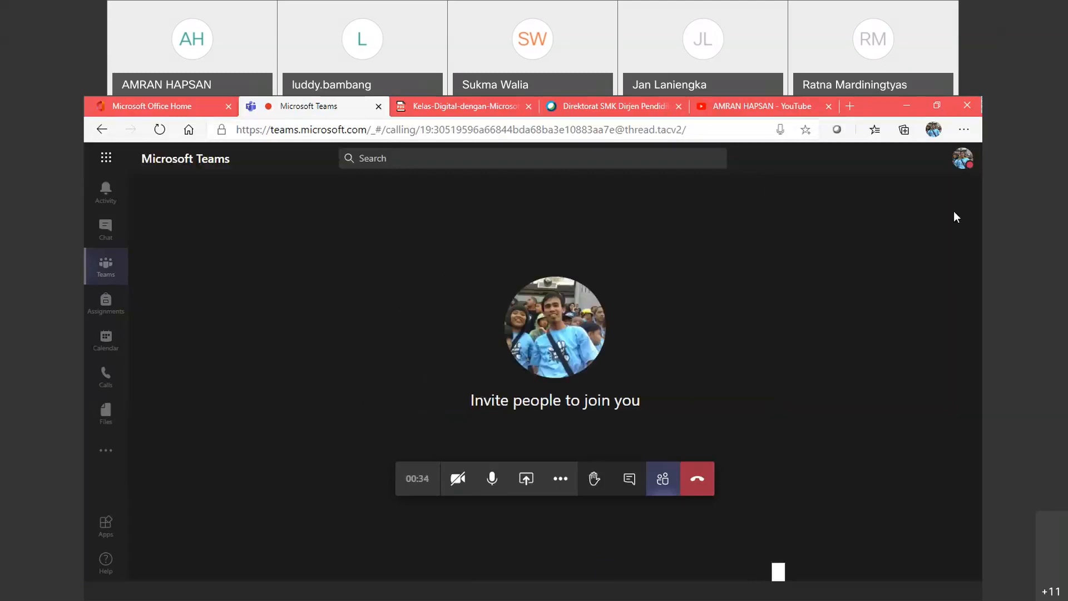
click(699, 479)
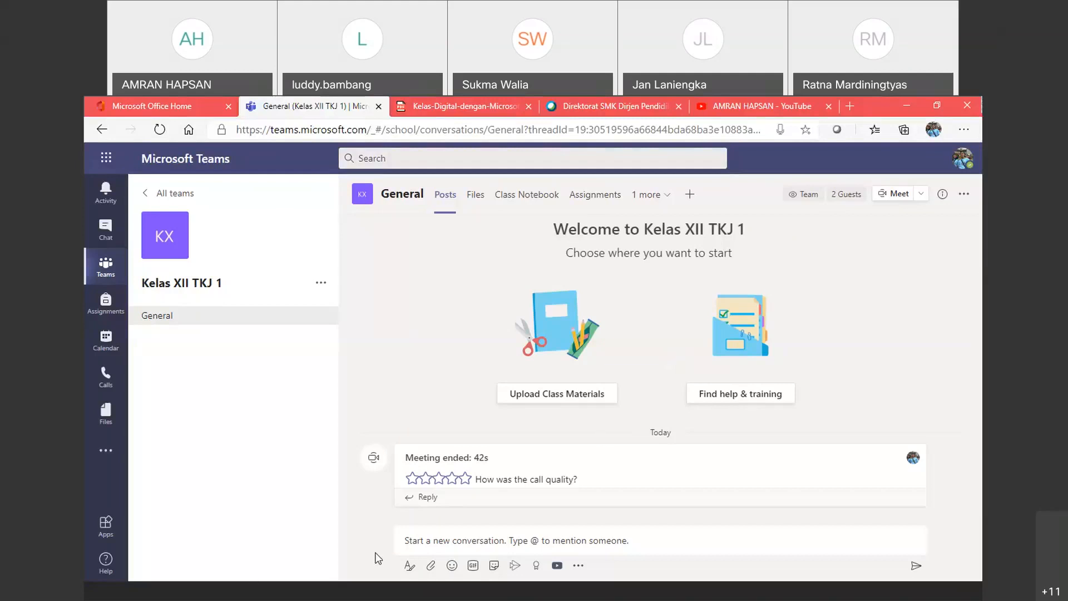
click(445, 545)
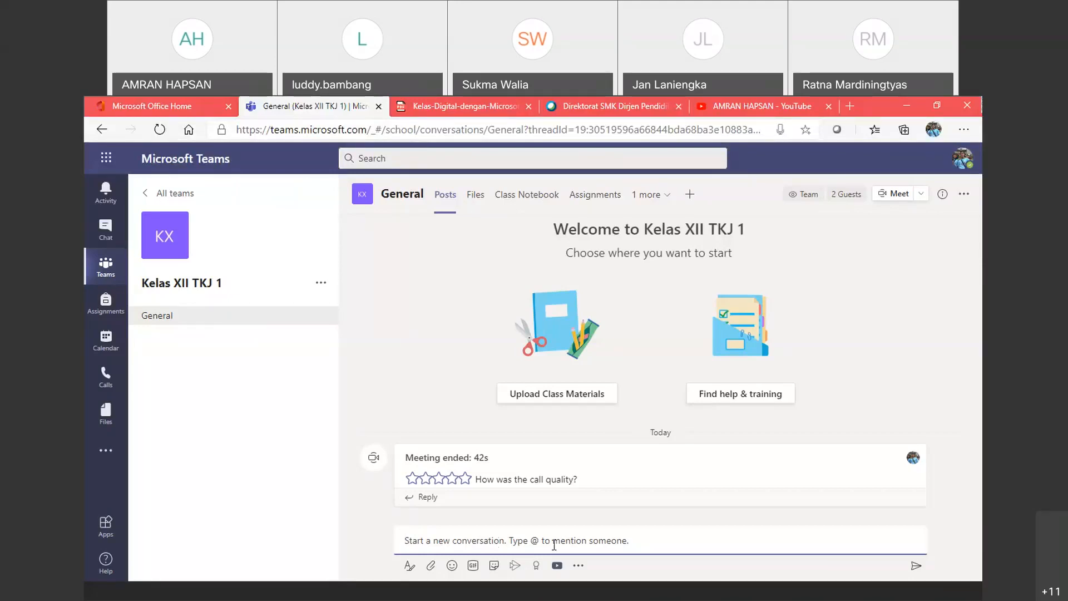
Step: Choose Forms from the messaging extensions under the compose box to start a poll
click(578, 566)
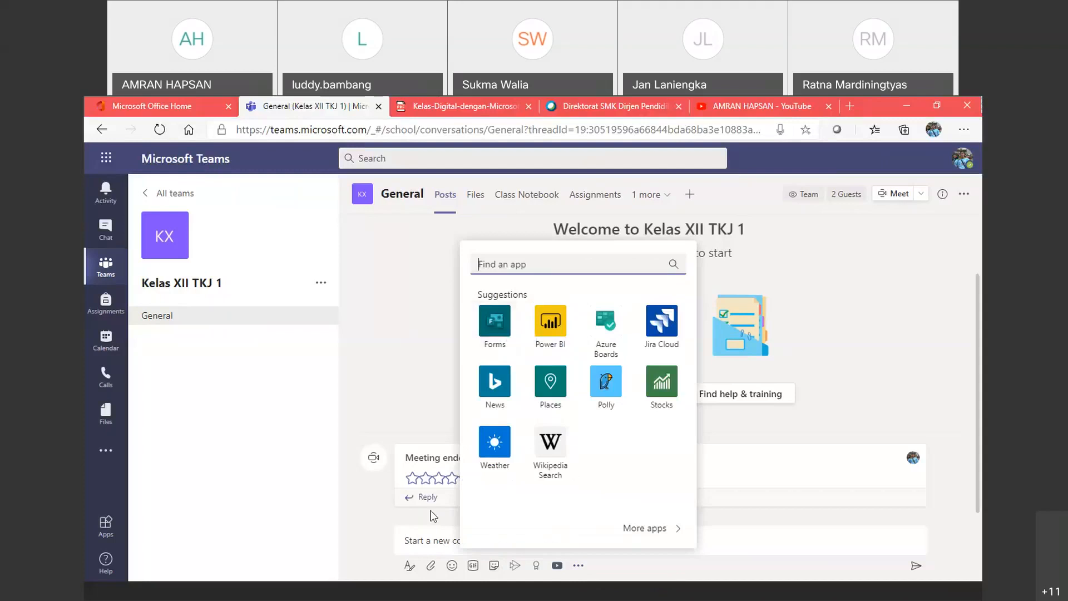
click(425, 540)
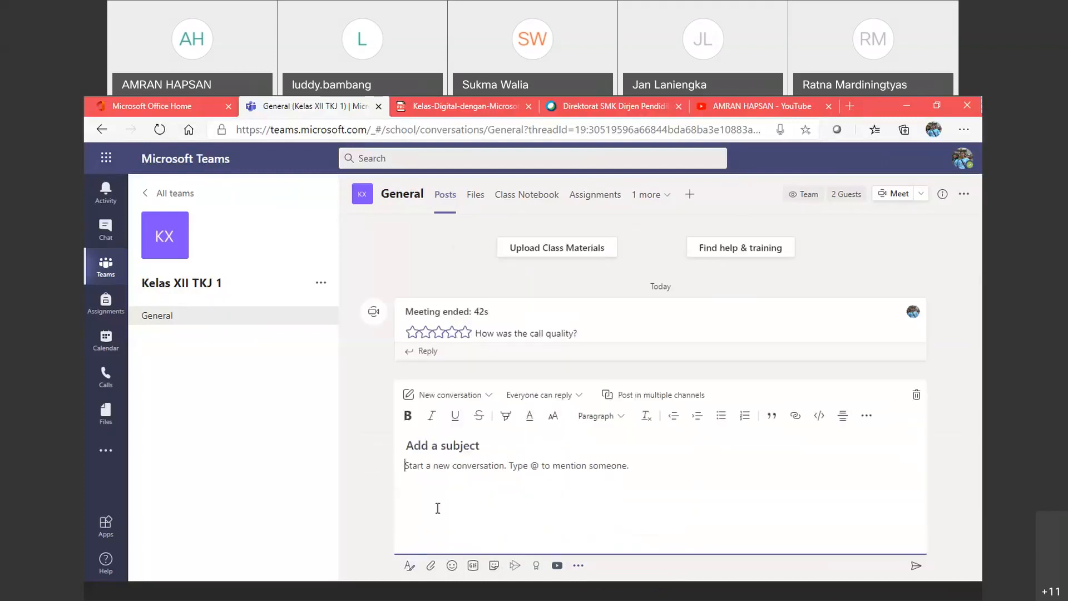
click(917, 395)
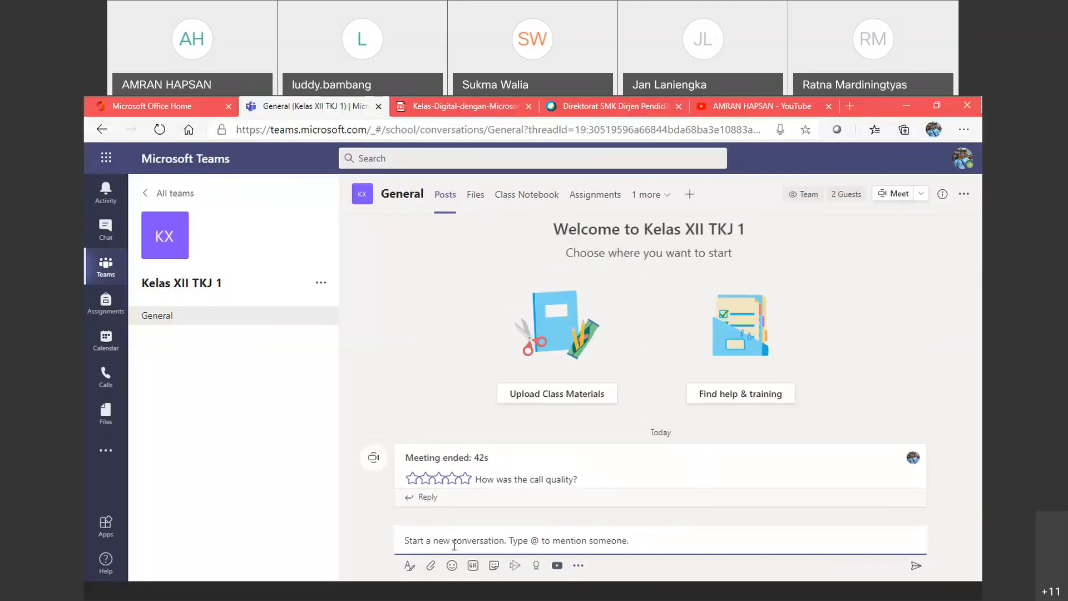
click(579, 566)
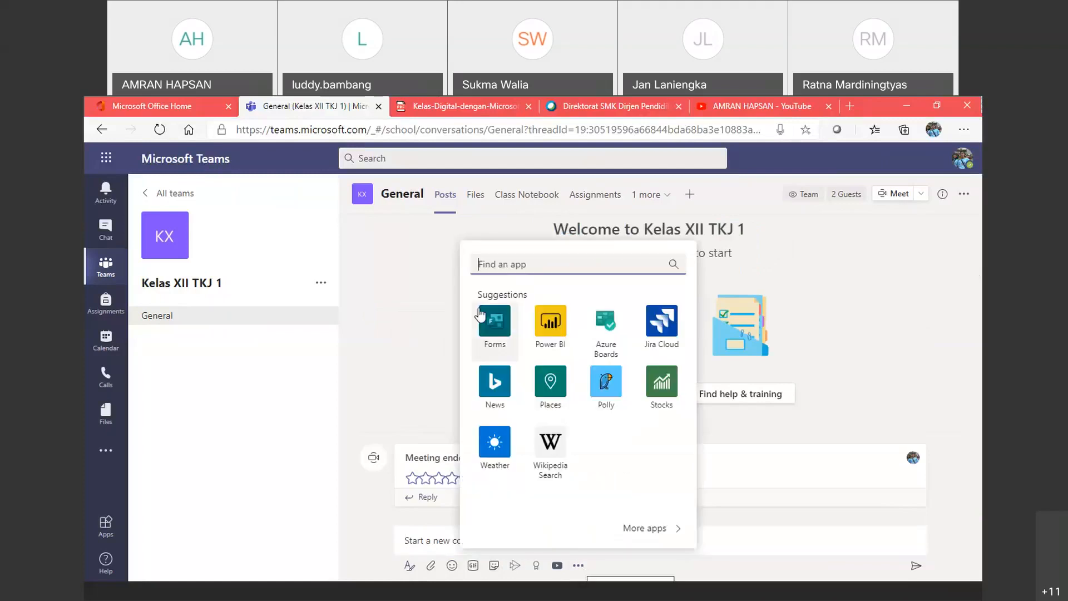
click(503, 330)
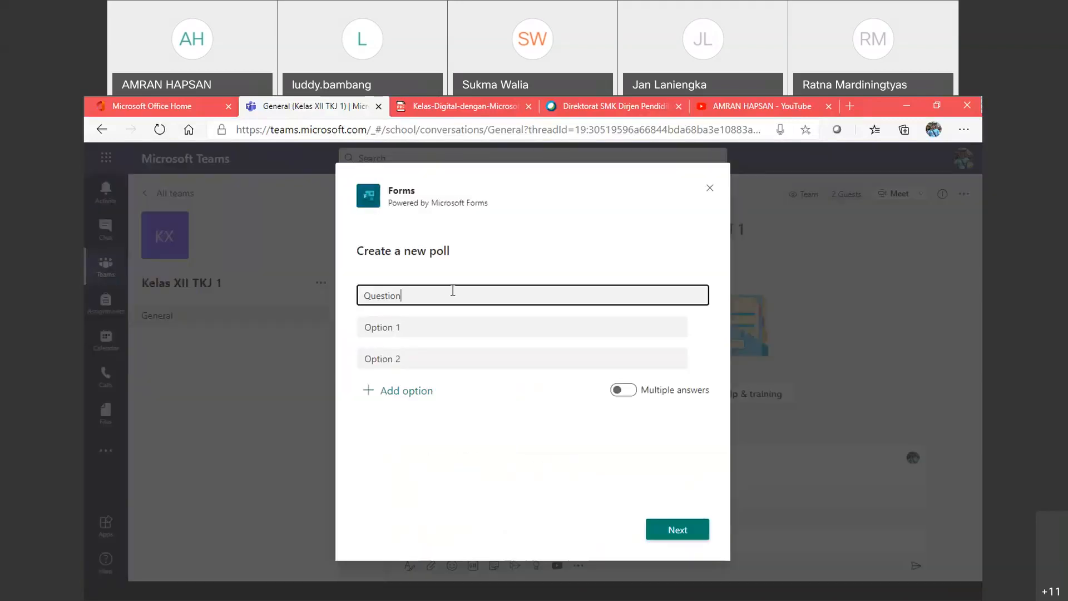
Step: Set the poll question to ABSENSI KEHADIRAN
double_click(453, 290)
text(DAFTAR)
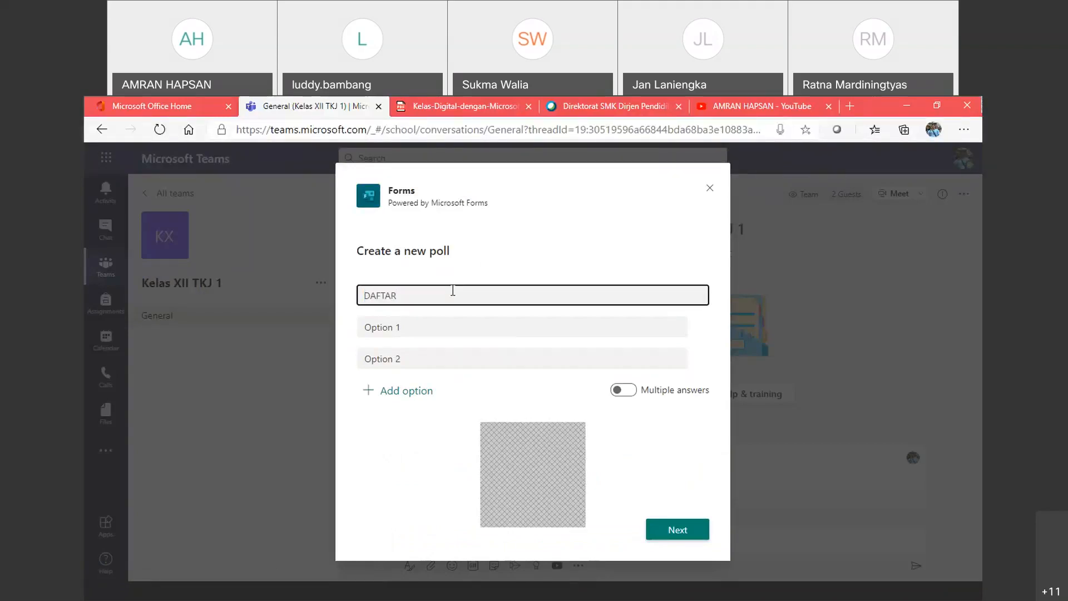
text( HADIR)
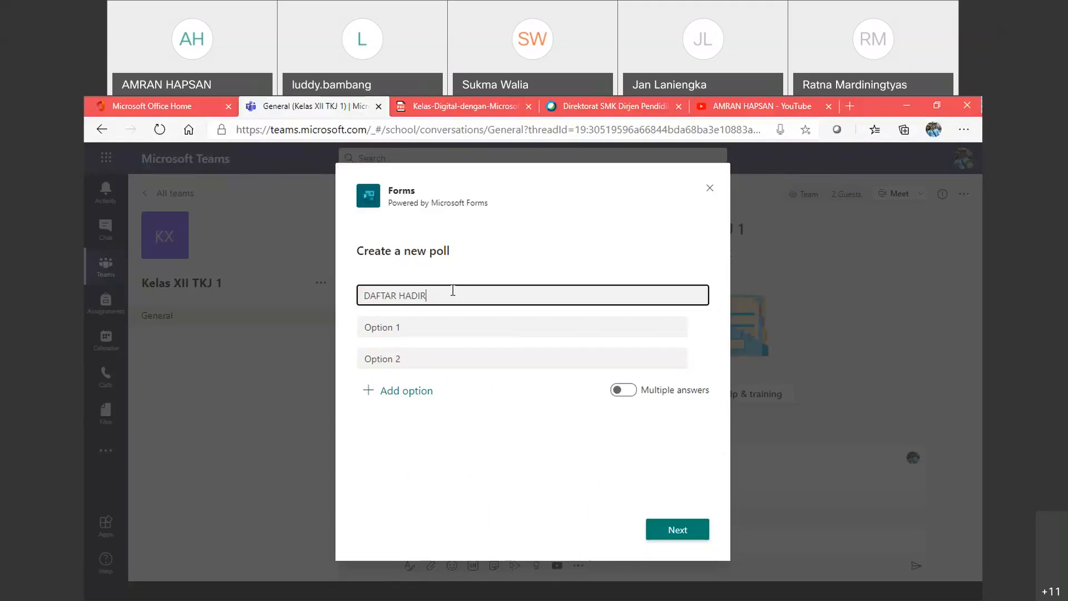
key(ctrl+a)
text(ABSENSI KEHADIRAN)
Step: Fill in the answer choices Hadir, Izin and a third option, Sakit
click(441, 322)
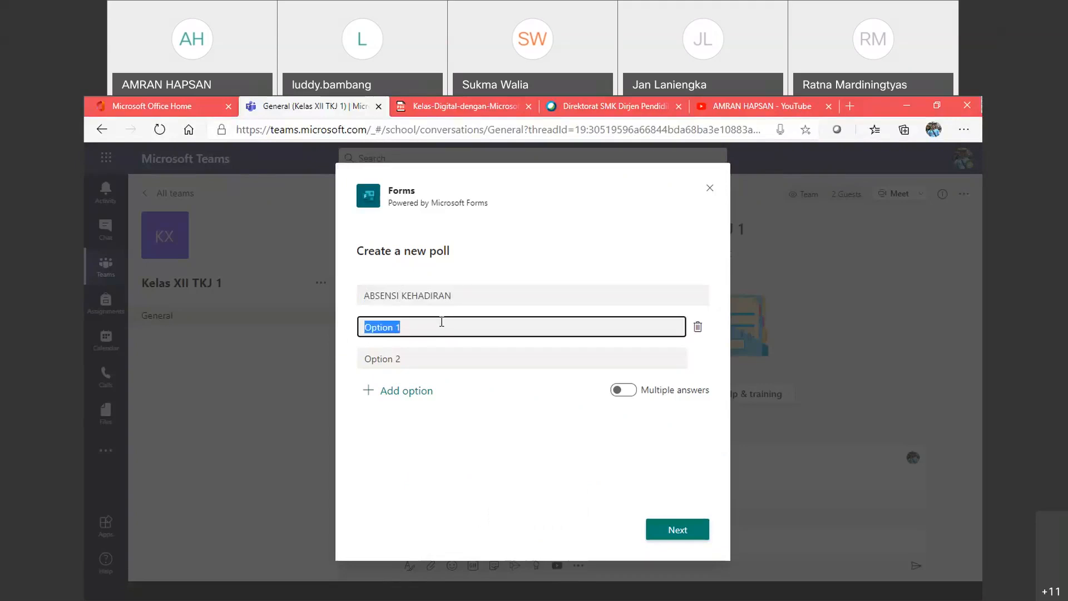
text(Hadir)
key(Tab)
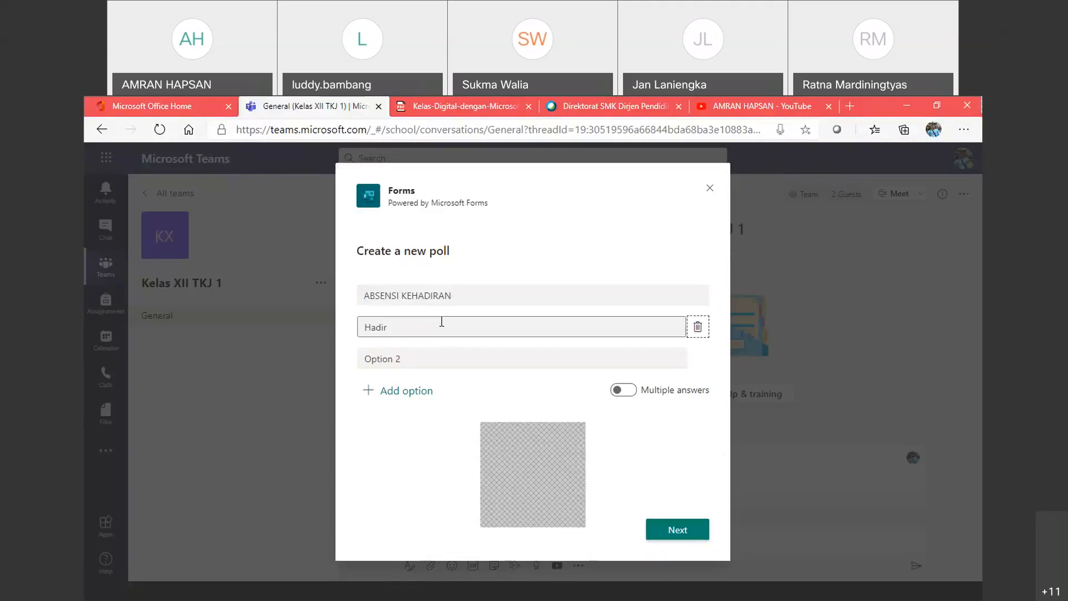
triple_click(432, 357)
key(BackSpace)
text(Izin)
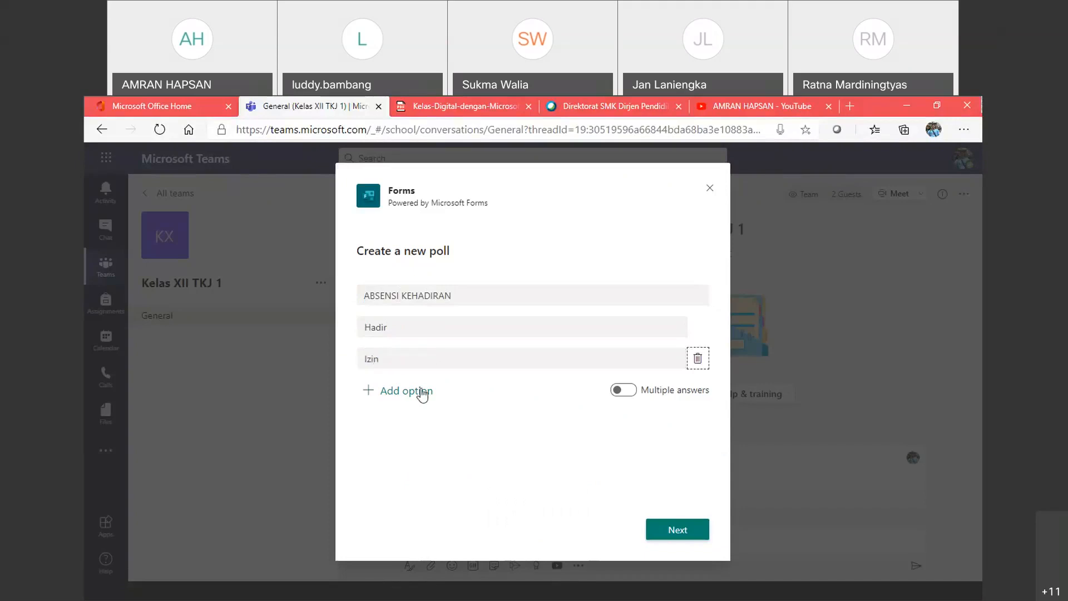
click(422, 392)
text(Sakit)
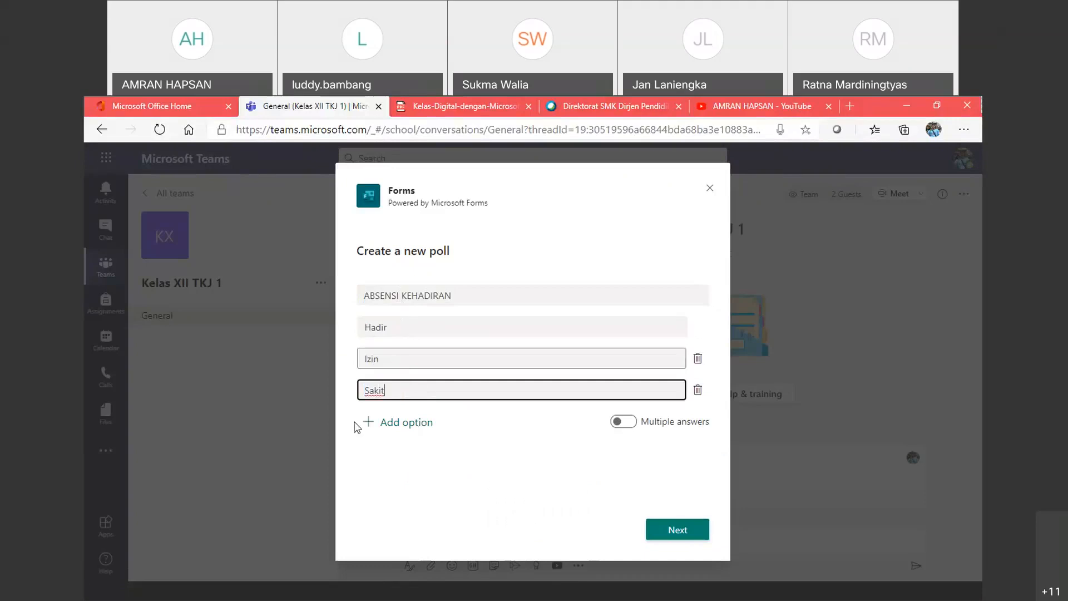
click(362, 489)
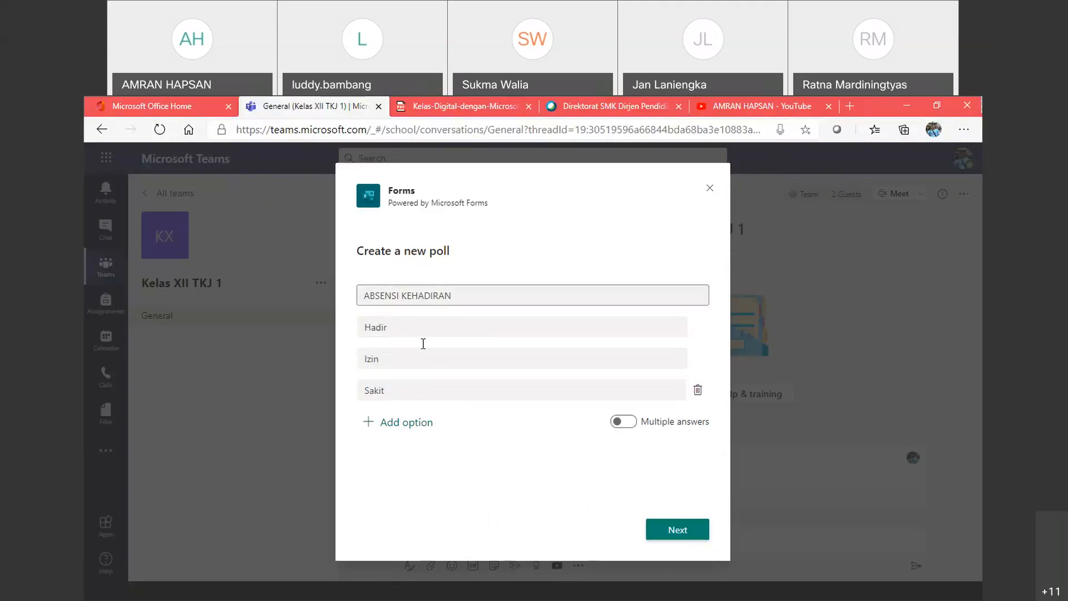
Step: Preview the ABSENSI KEHADIRAN poll card, send it to General, and check its Hadir/Izin results card
click(659, 529)
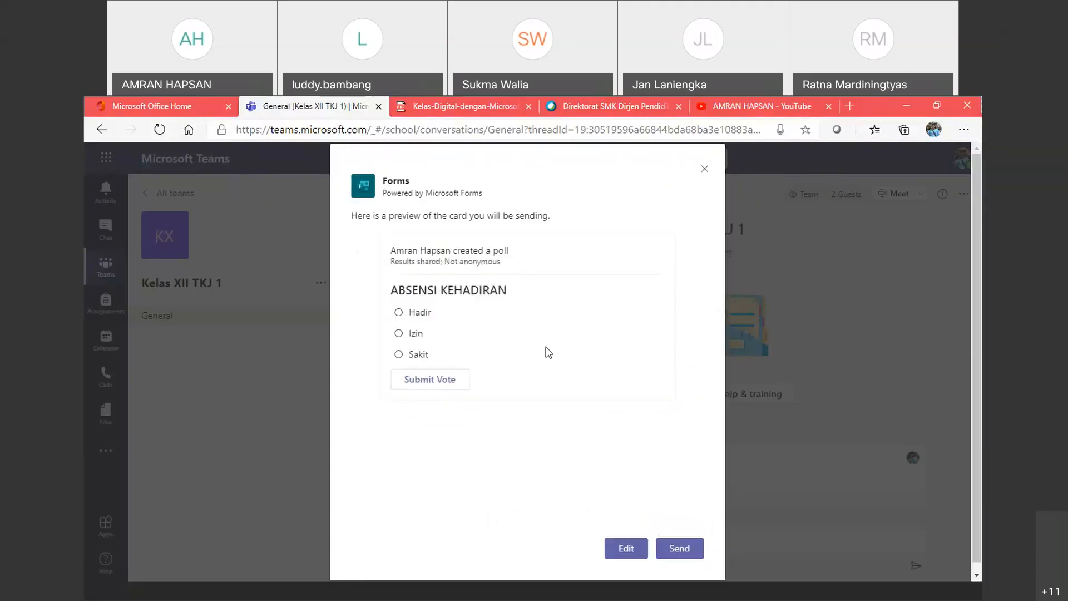
click(673, 550)
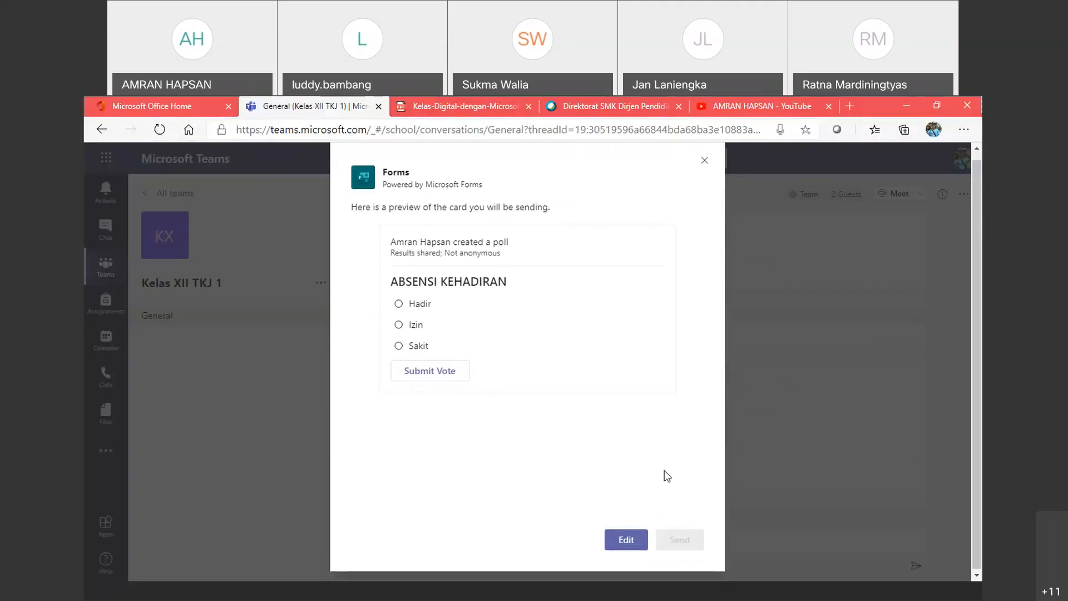
scroll(518, 309, up, 2)
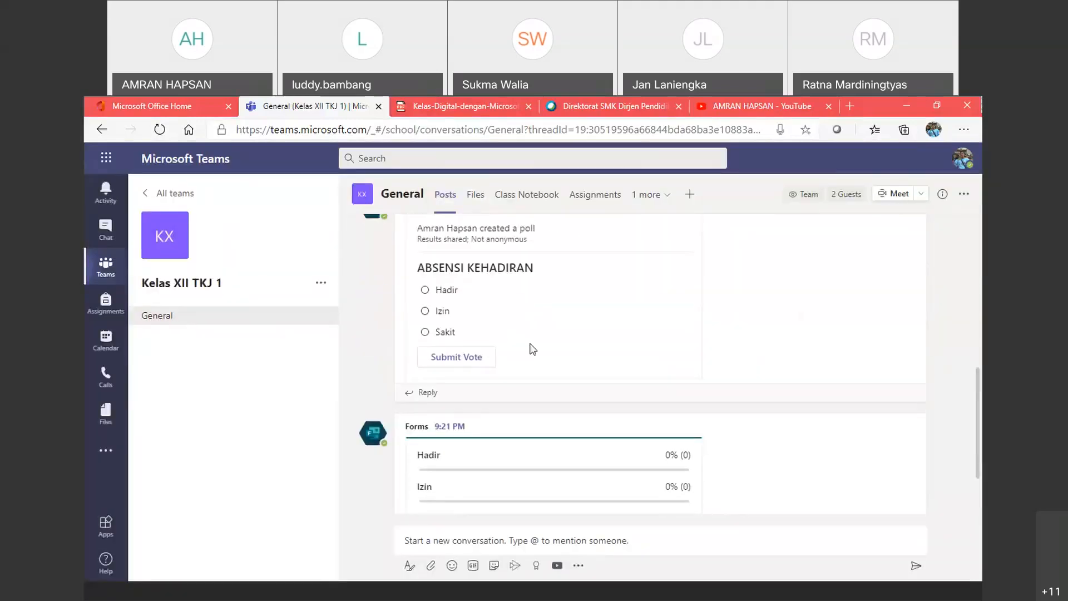
scroll(532, 341, up, 1)
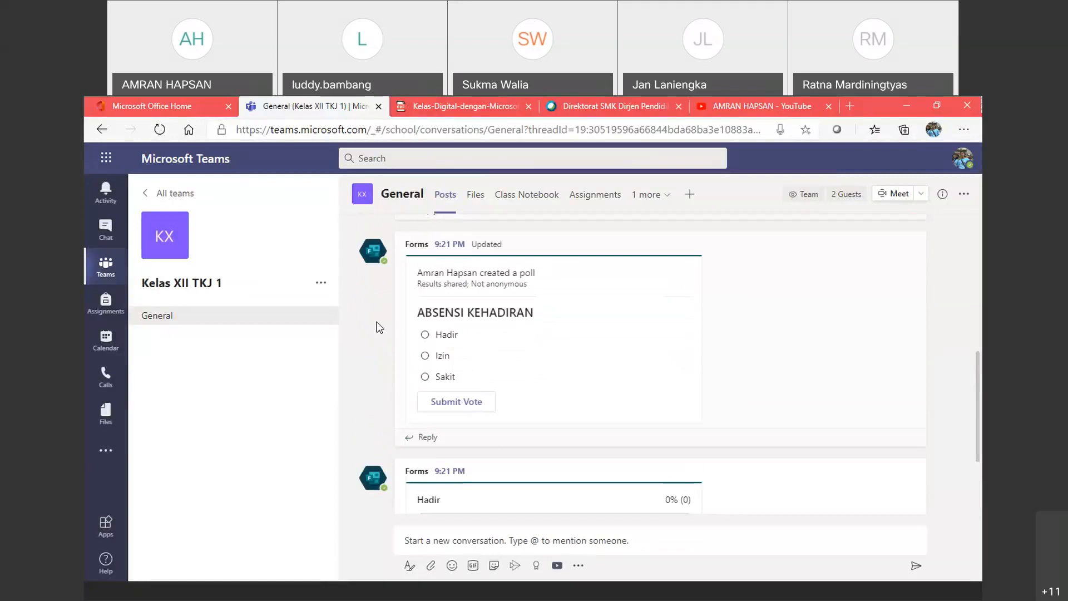
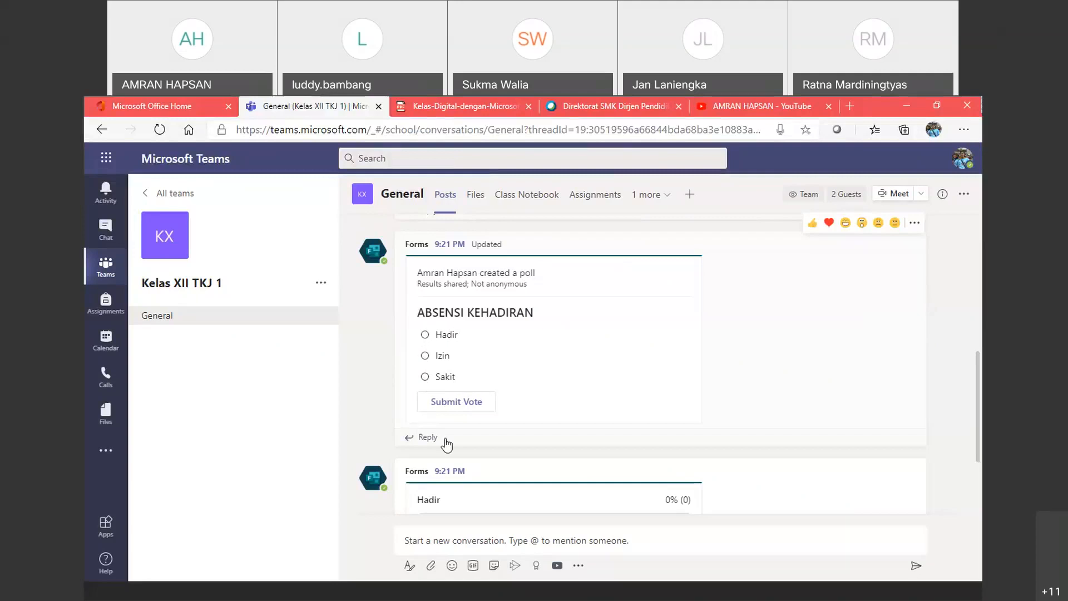
Step: Vote Hadir on the ABSENSI KEHADIRAN poll and confirm 100% Hadir from 1 response
scroll(444, 440, down, 3)
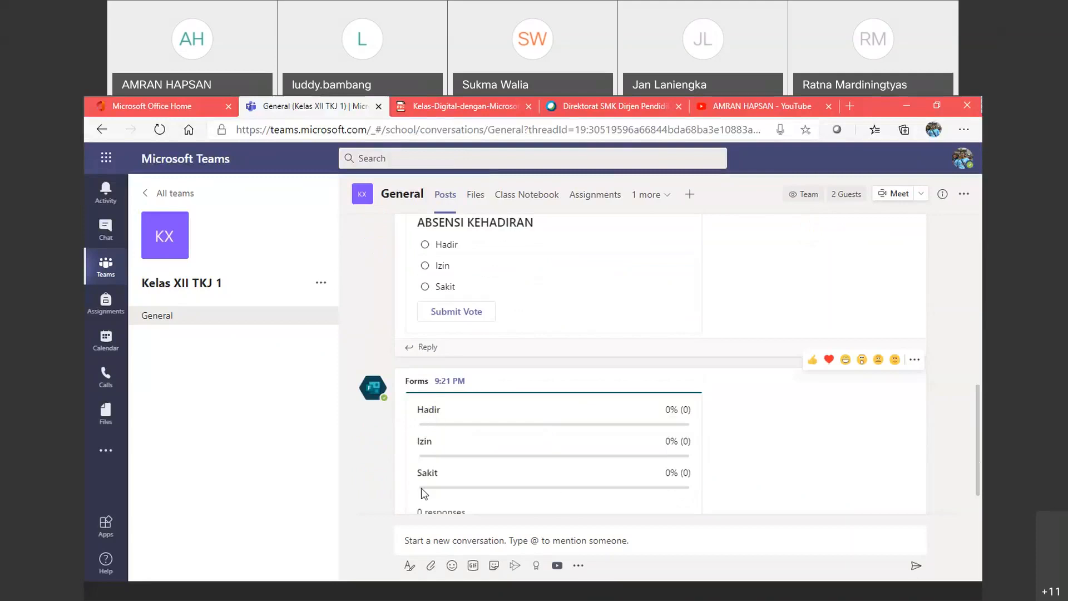
scroll(423, 493, down, 2)
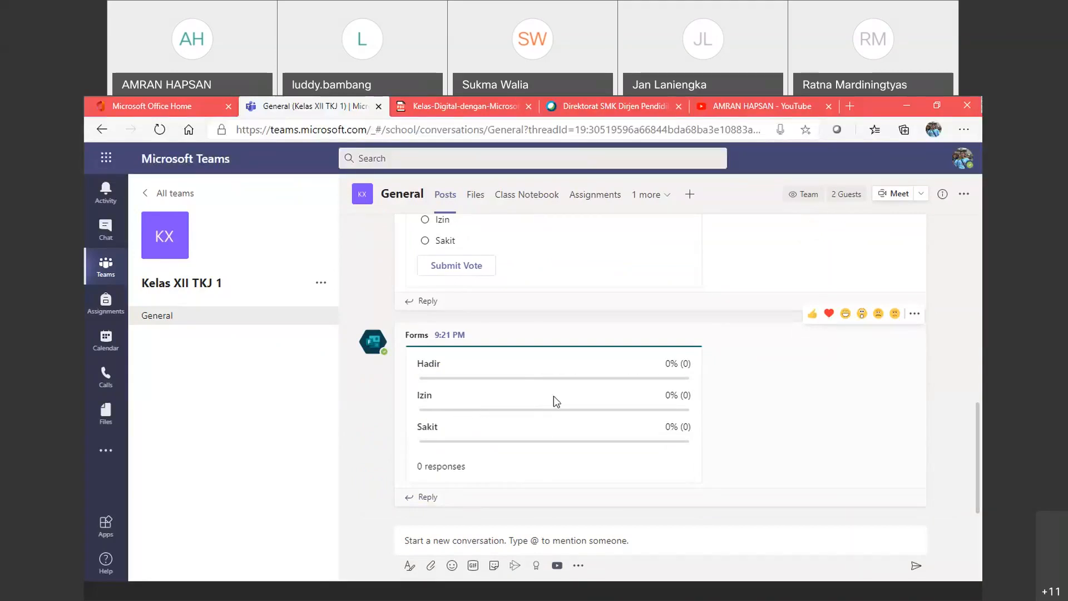
scroll(491, 408, up, 3)
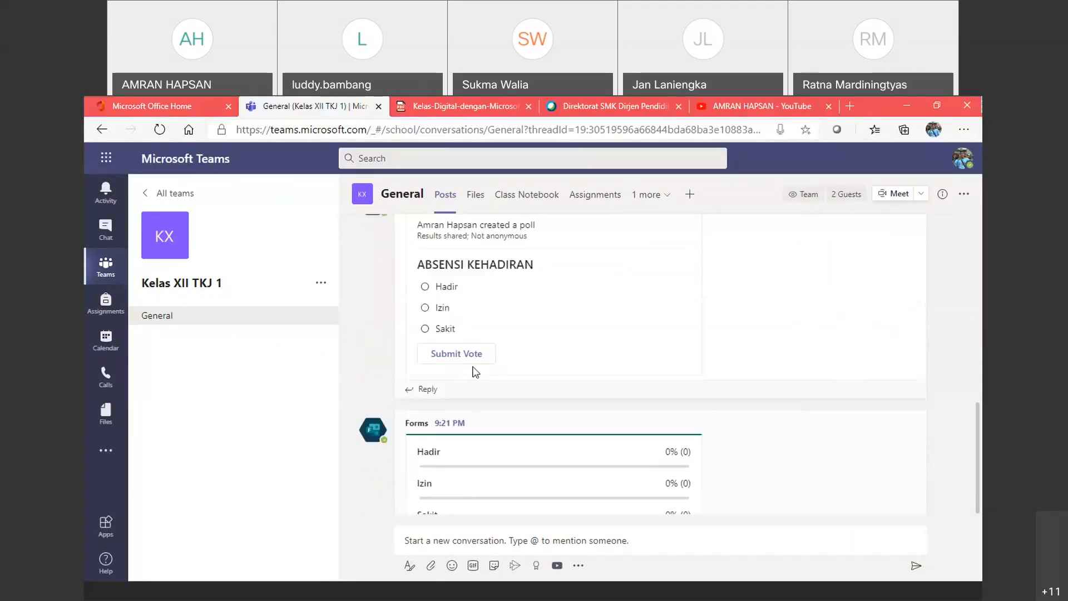
click(425, 378)
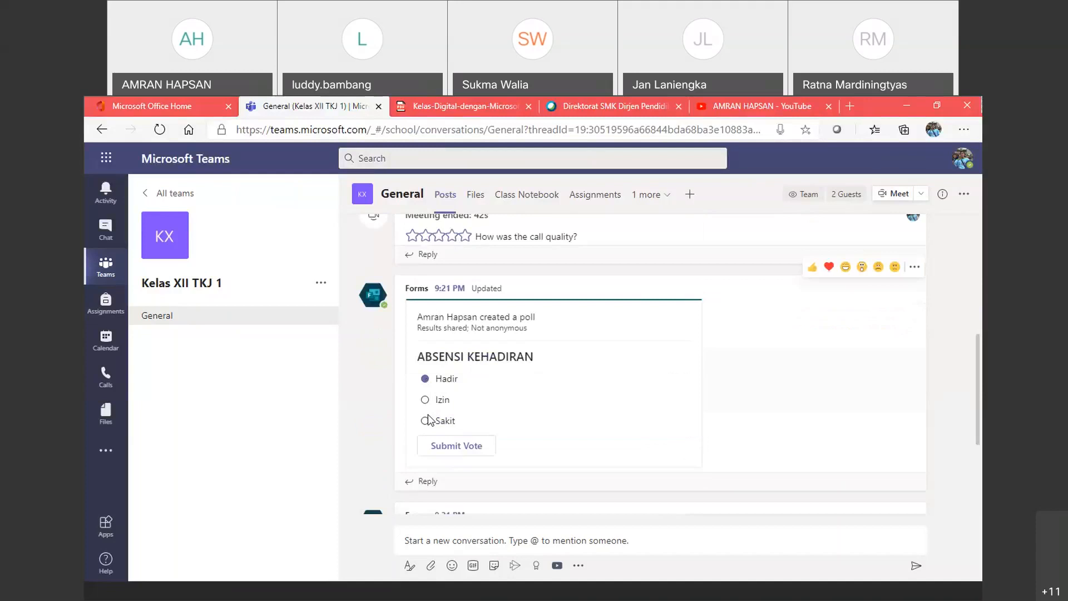
click(433, 381)
scroll(544, 396, down, 3)
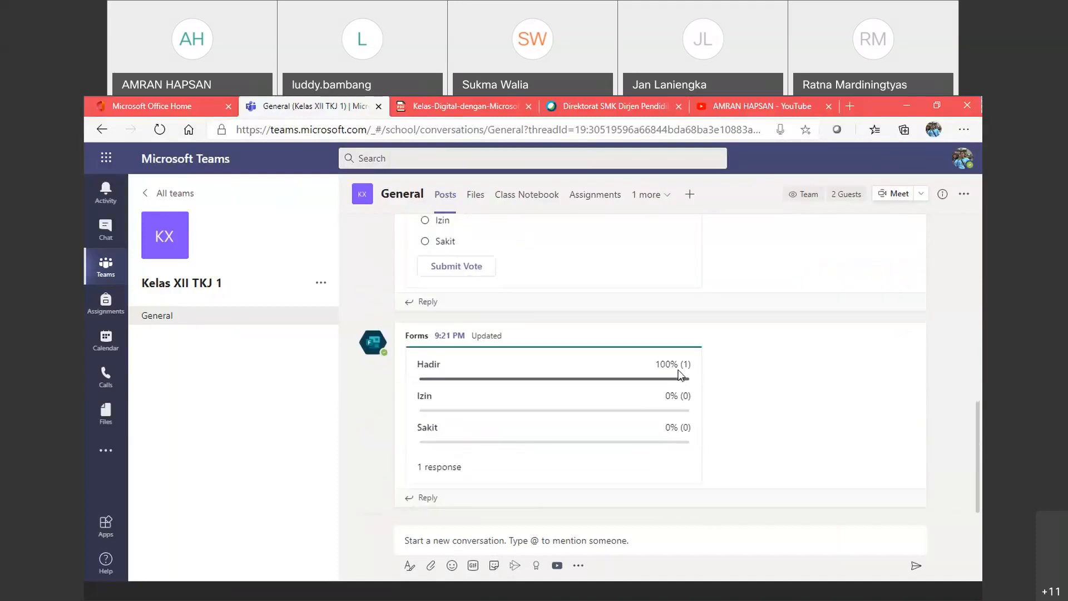
mouse_move(682, 365)
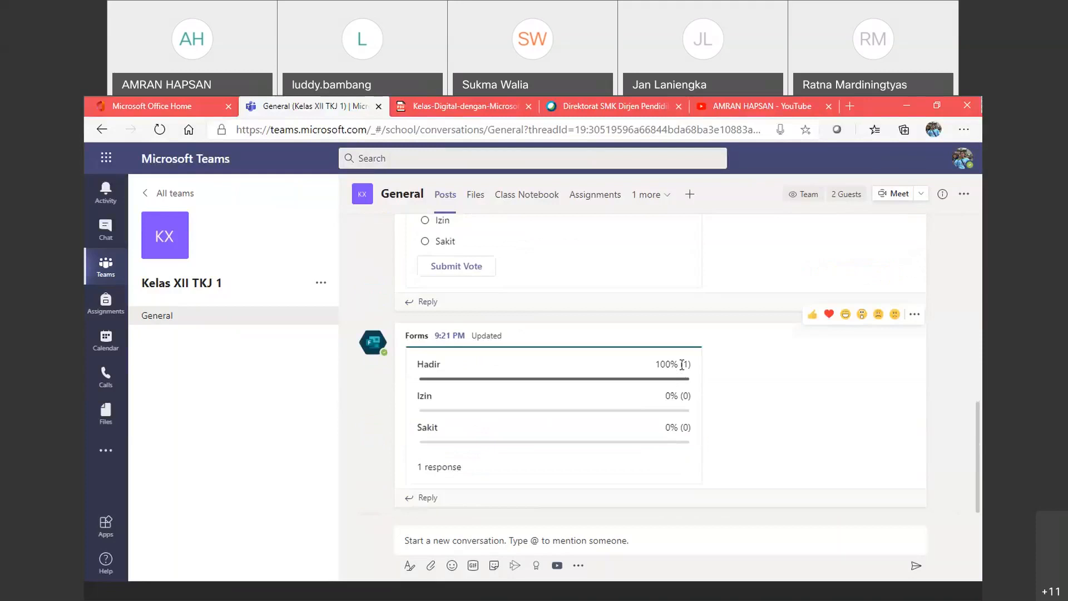
scroll(528, 335, up, 2)
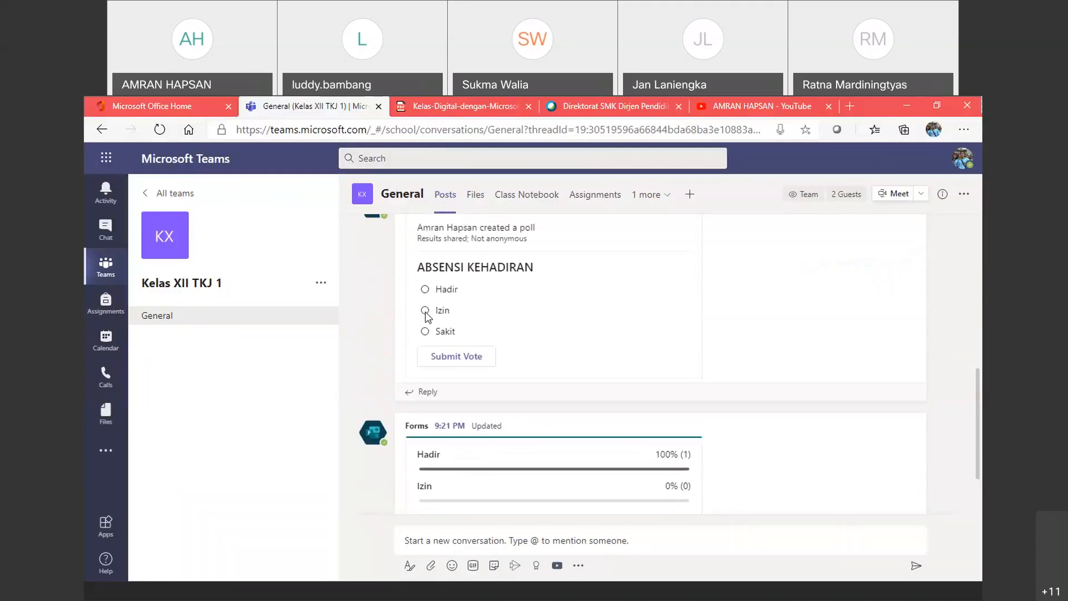
Step: Switch the attendance vote to Izin and verify results: Izin 100%, Hadir 0%
click(425, 312)
click(445, 356)
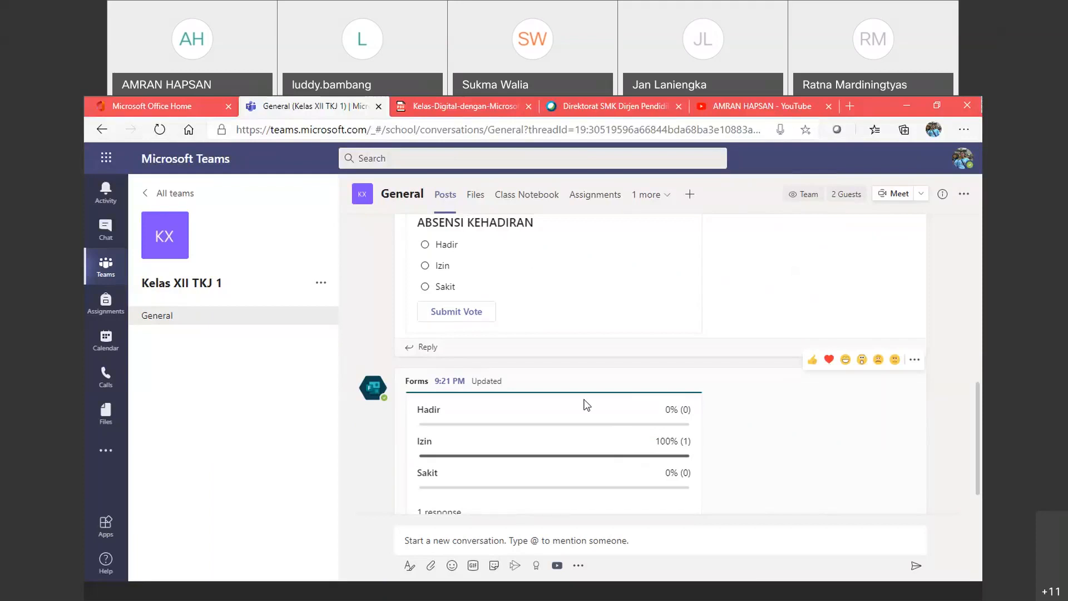
scroll(585, 404, down, 1)
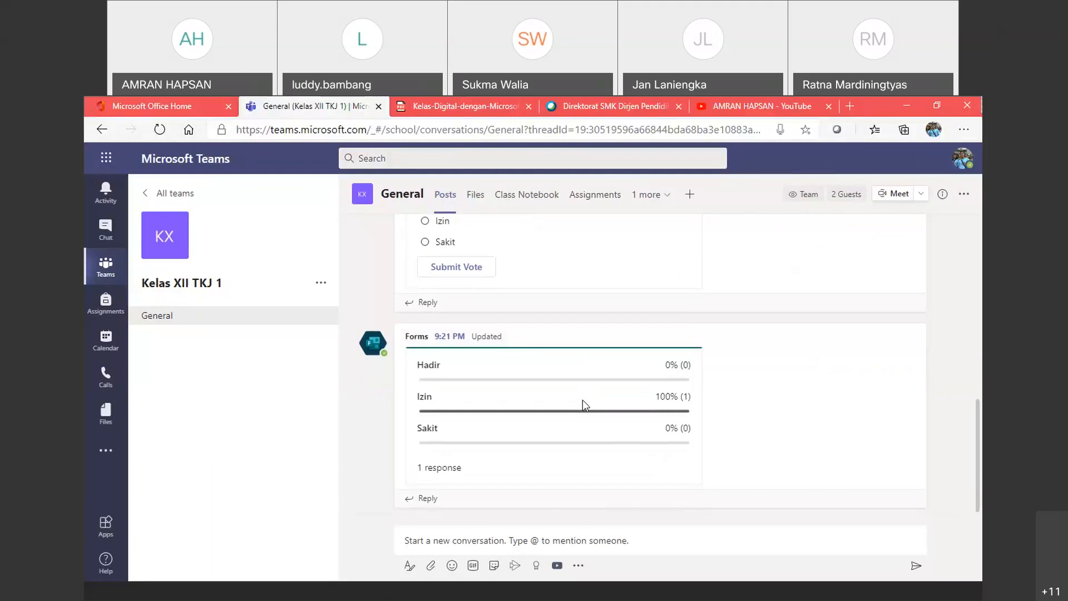
mouse_move(422, 469)
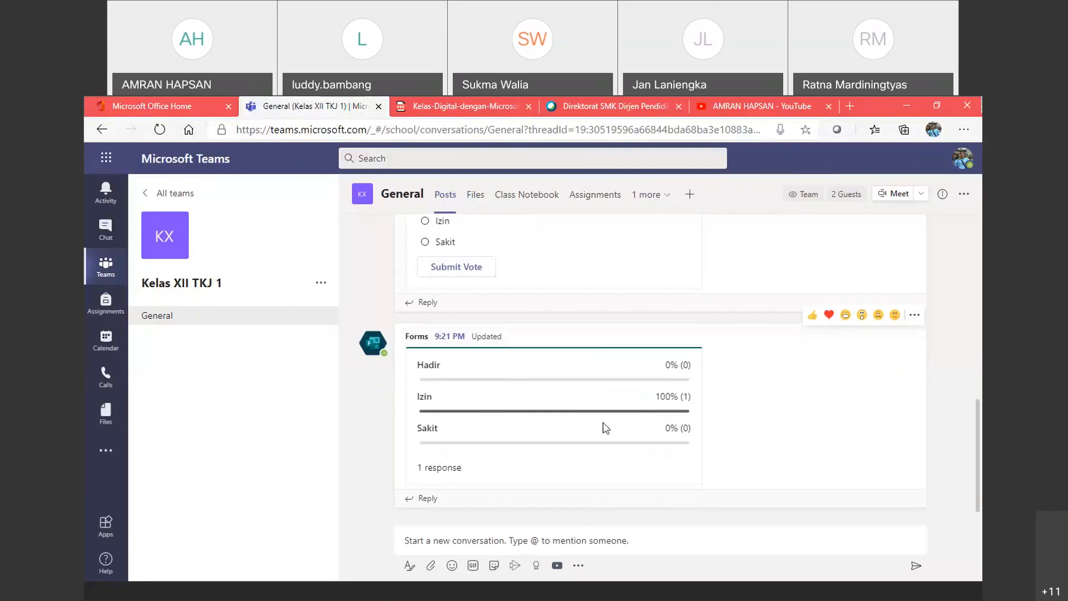
scroll(606, 428, up, 1)
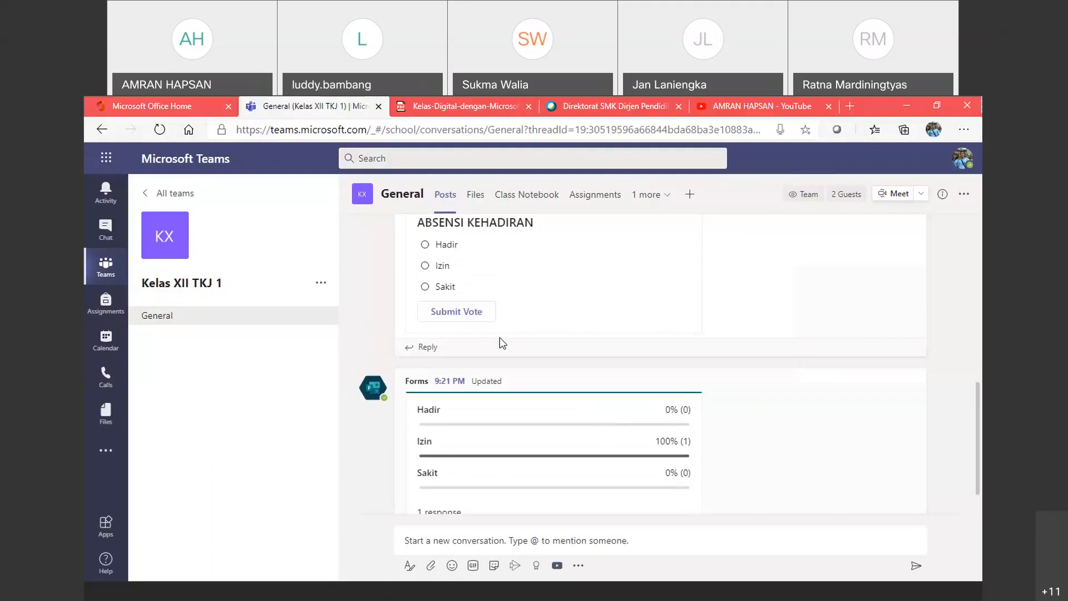
scroll(500, 337, down, 1)
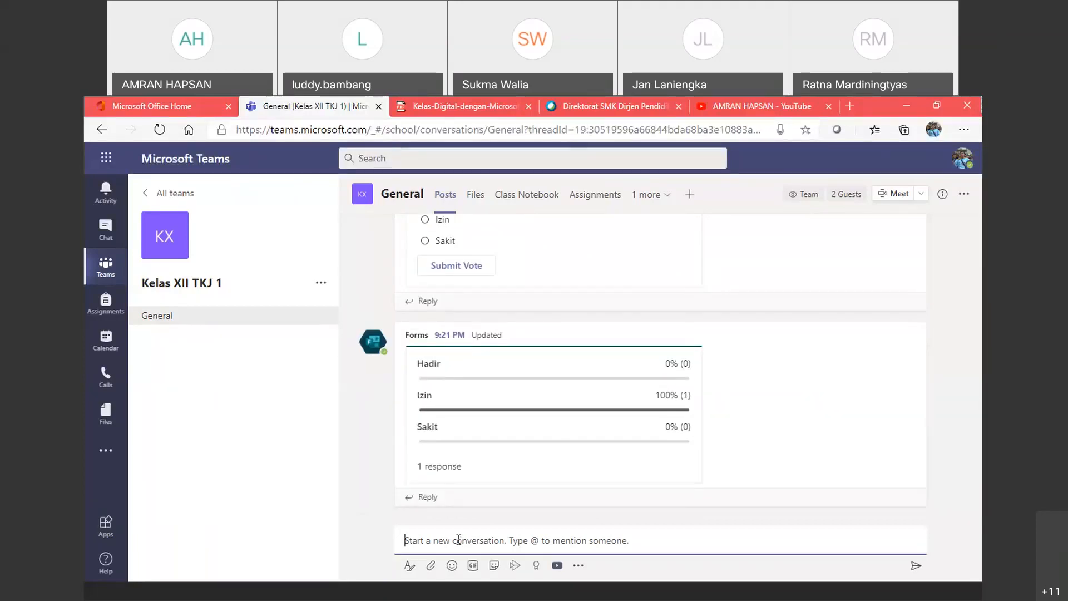
Step: Start a new Forms poll with the question '2 + 3 = ...' and a first answer of 5
click(579, 565)
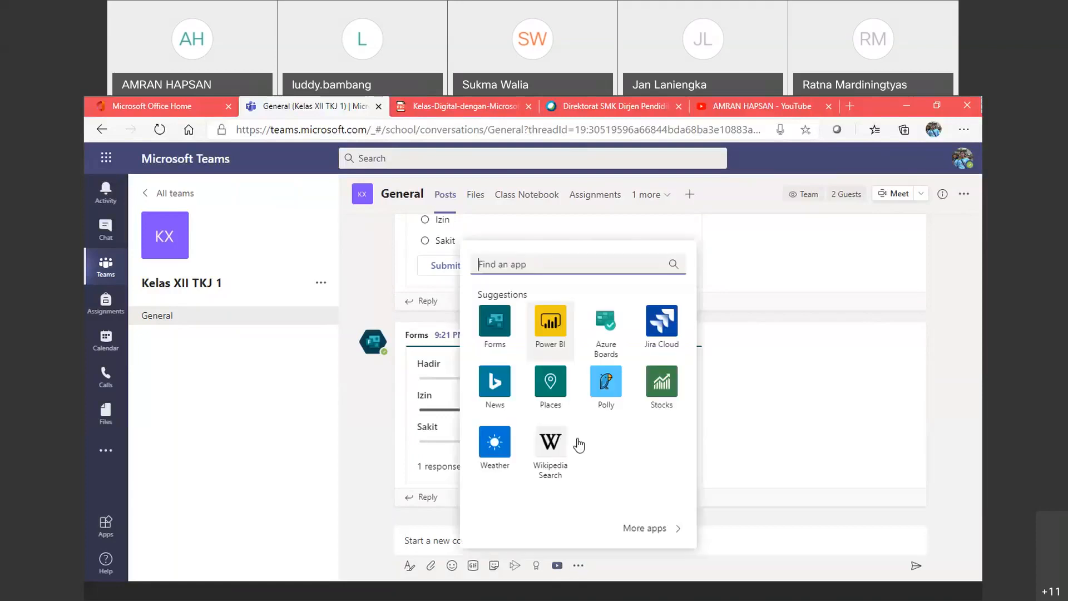
click(500, 334)
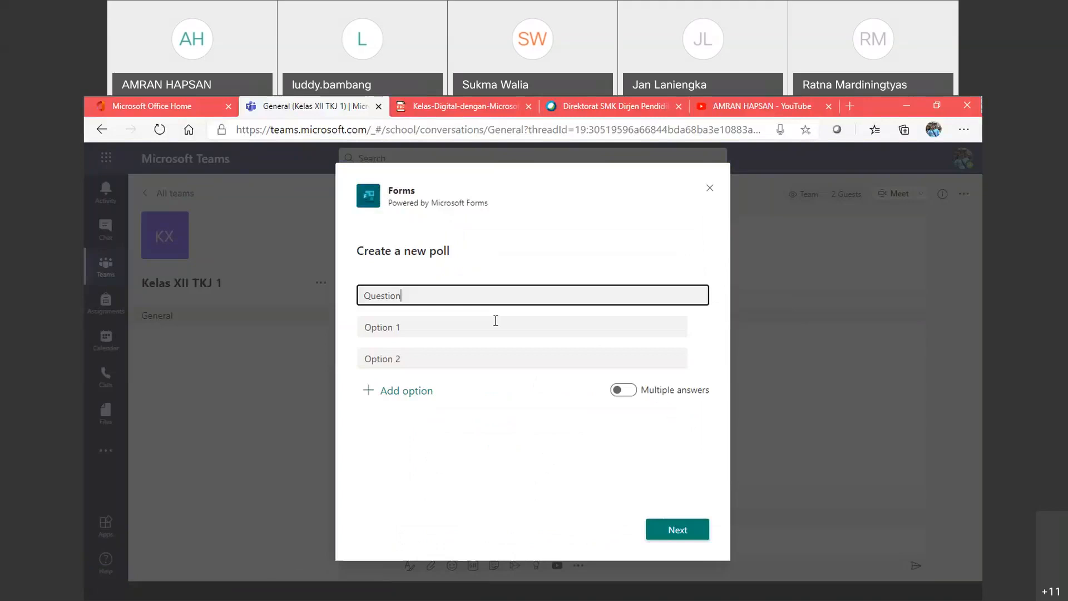
key(ctrl+a)
text(2)
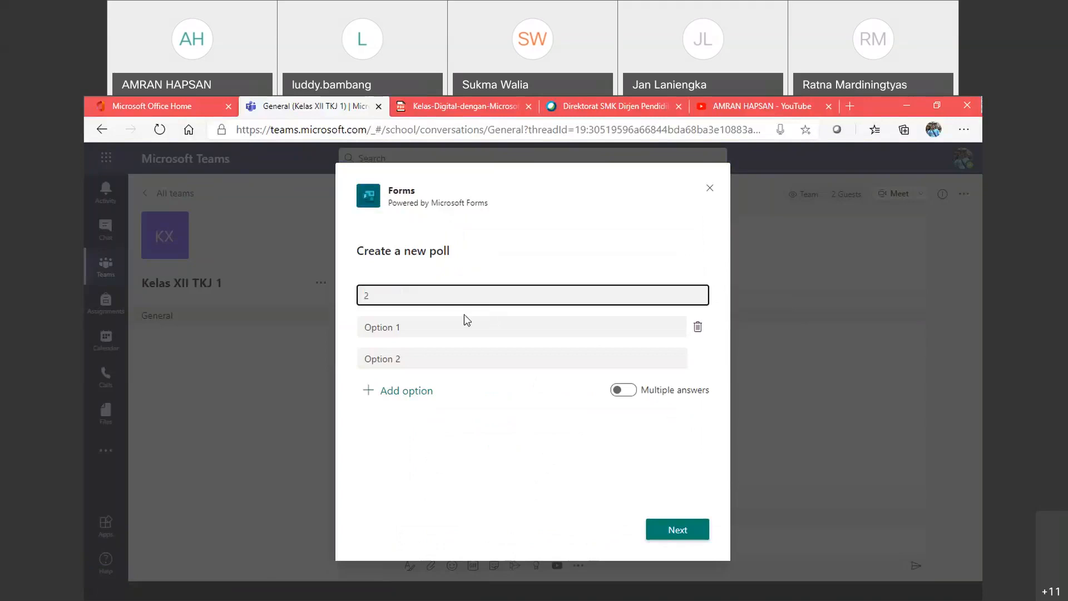
text( + 3 = ...)
click(522, 331)
text(5)
click(504, 355)
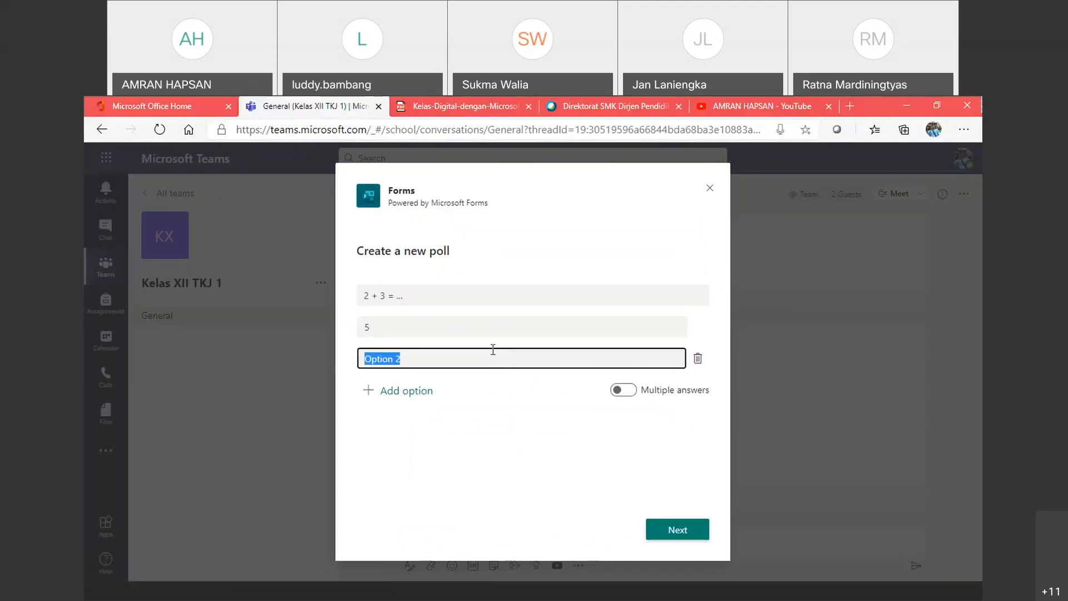
Step: Complete the question as '2 + 3 = 5', set answers Benar and Salah, and post it
click(449, 293)
click(448, 293)
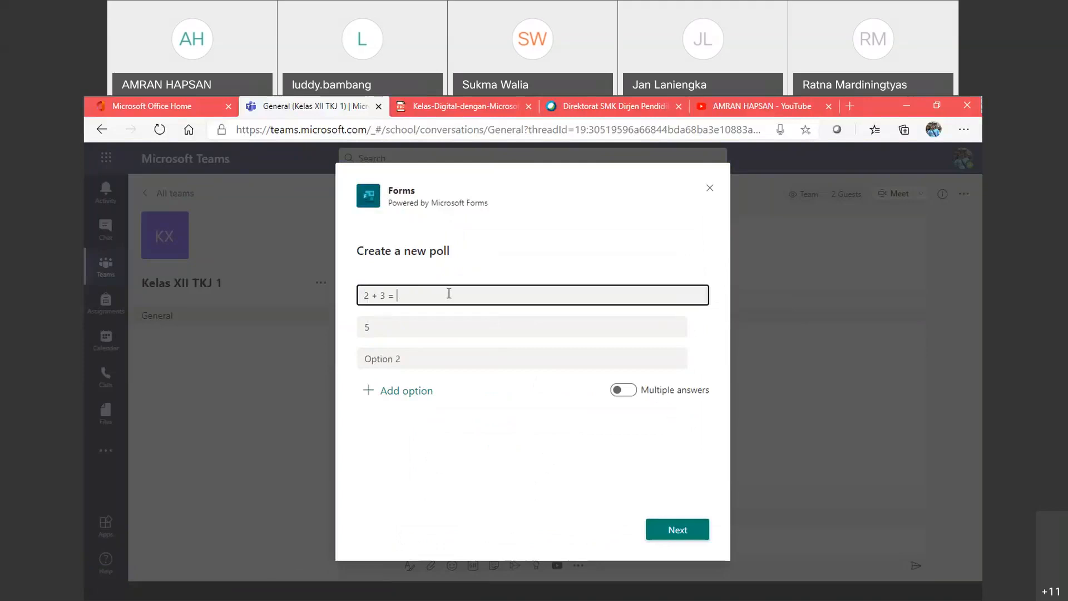
text(5)
double_click(435, 328)
text(Benar)
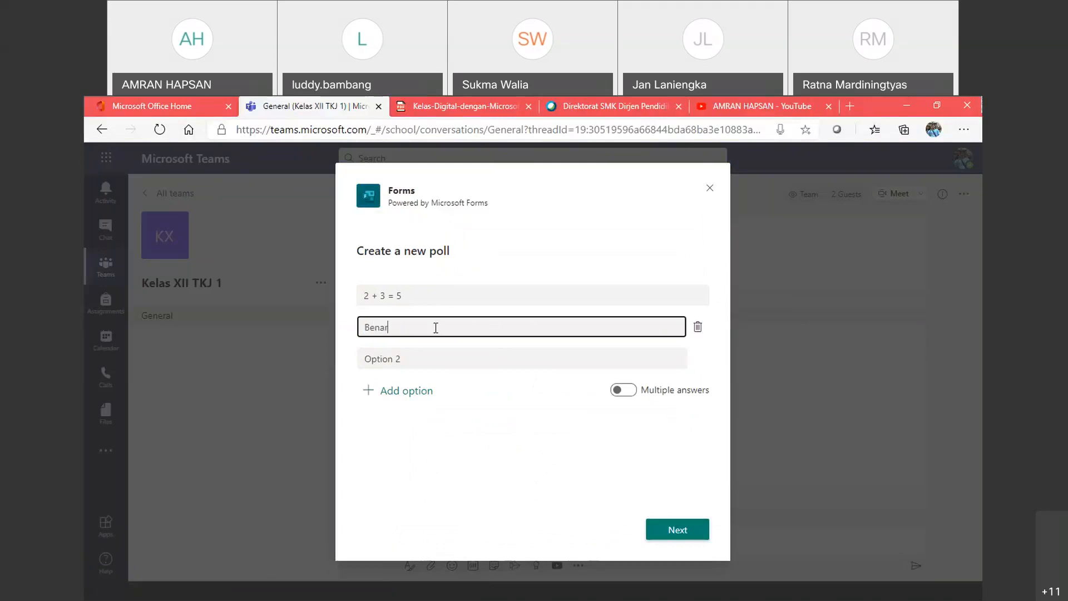
click(430, 355)
text(Salah)
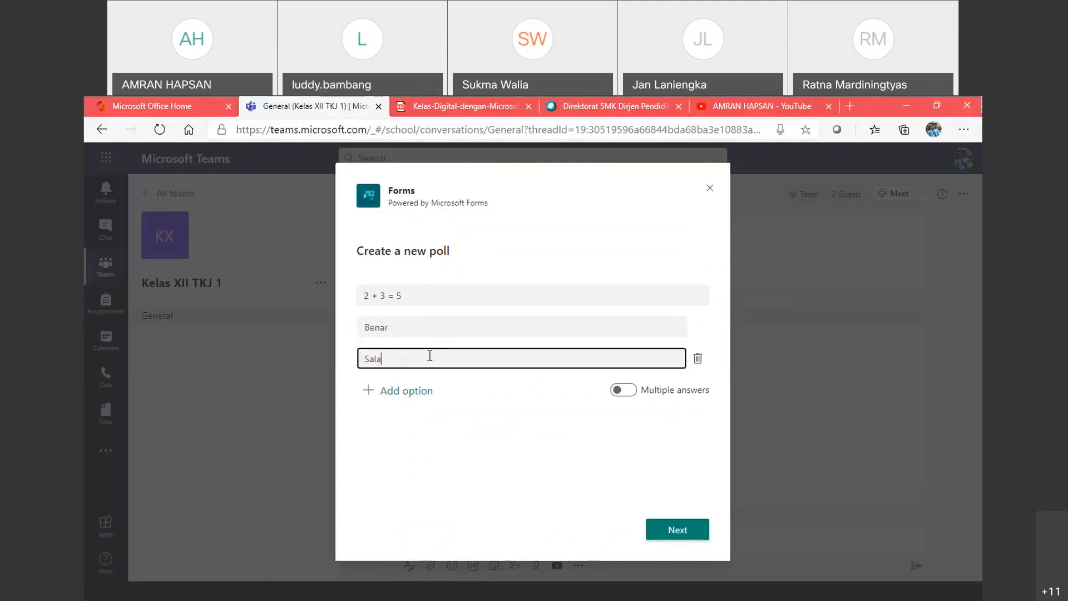
click(689, 529)
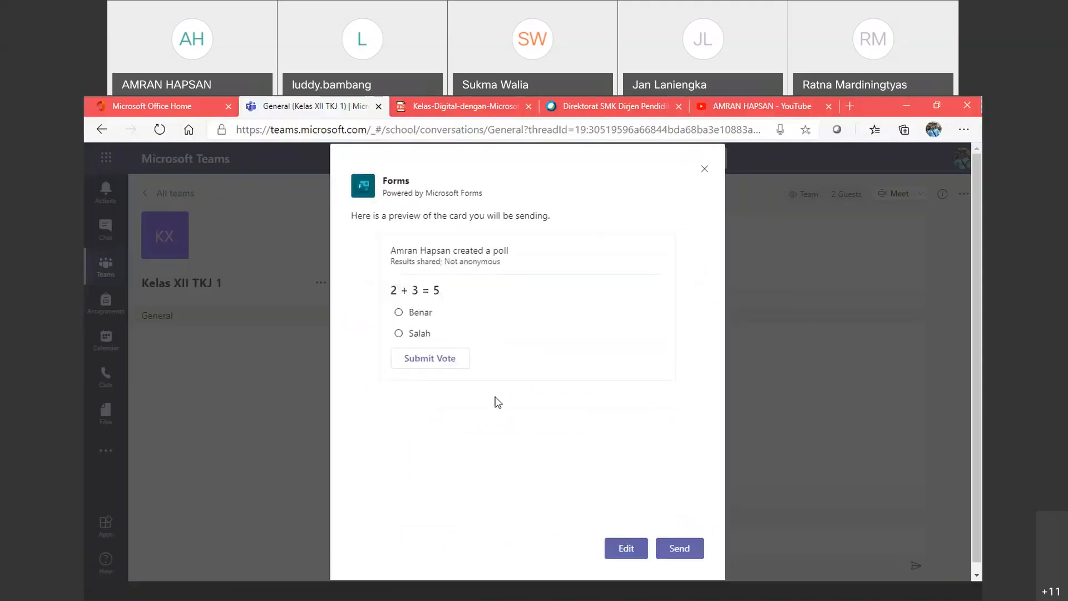
click(665, 545)
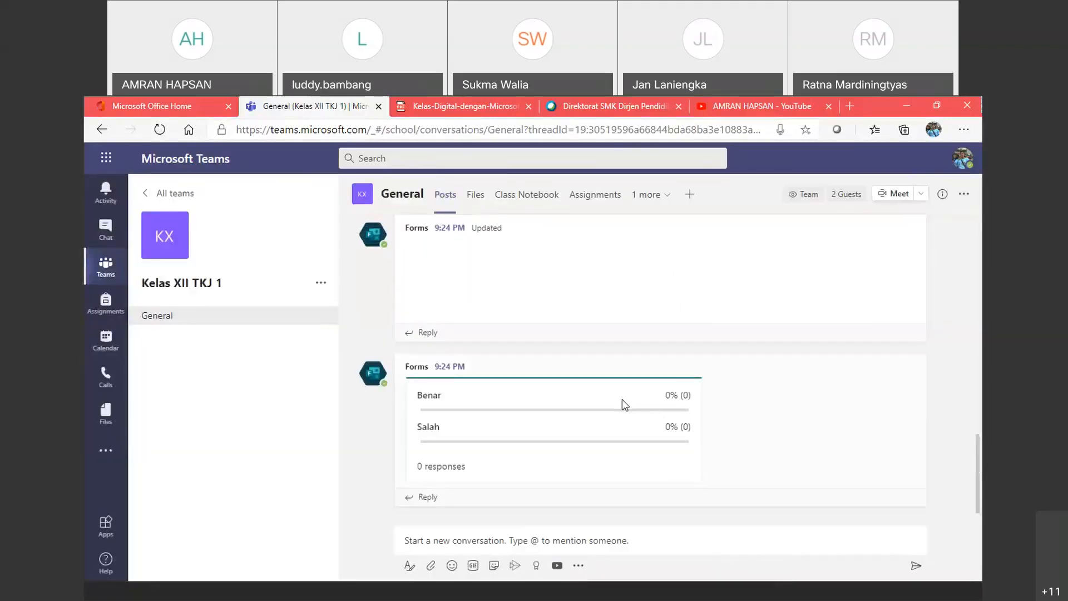
Step: Vote Benar on the 2 + 3 = 5 poll and check Benar 100%, Salah 0%, 1 response
scroll(445, 289, up, 1)
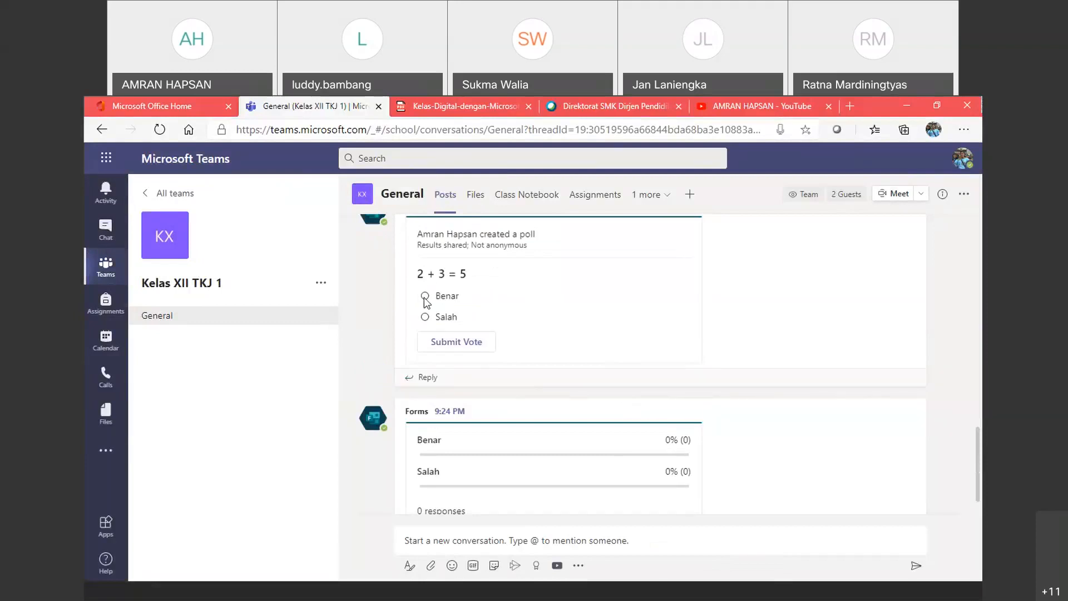
click(425, 296)
click(444, 342)
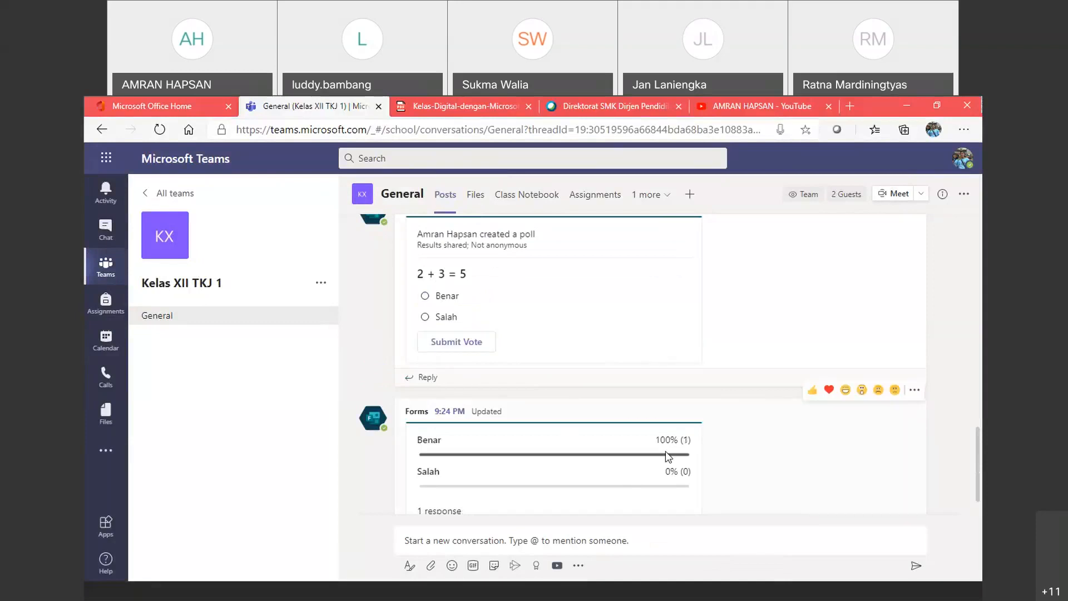
scroll(525, 377, up, 4)
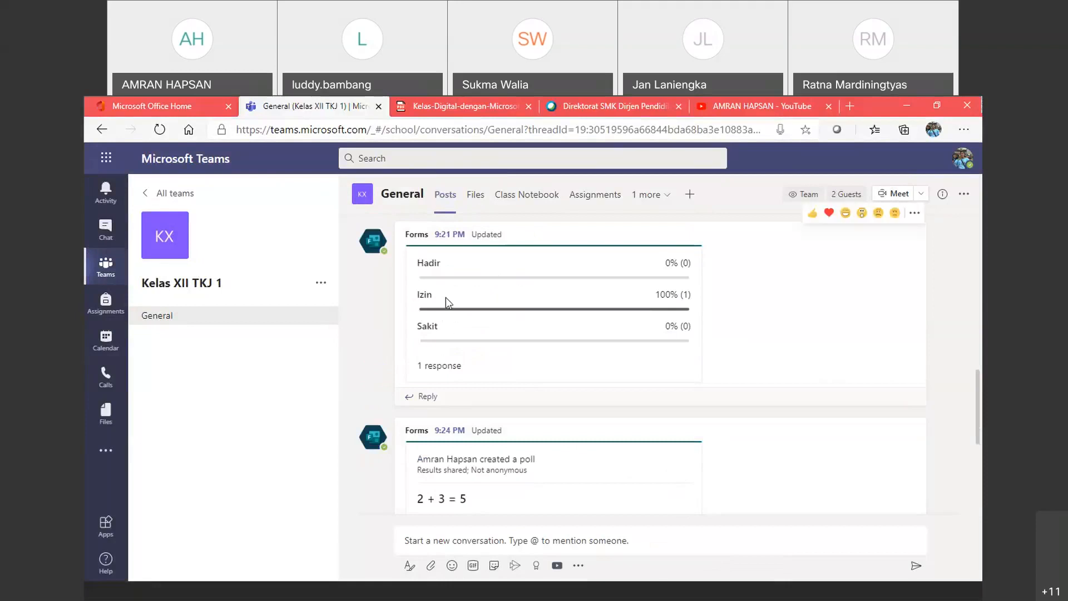
scroll(451, 371, down, 3)
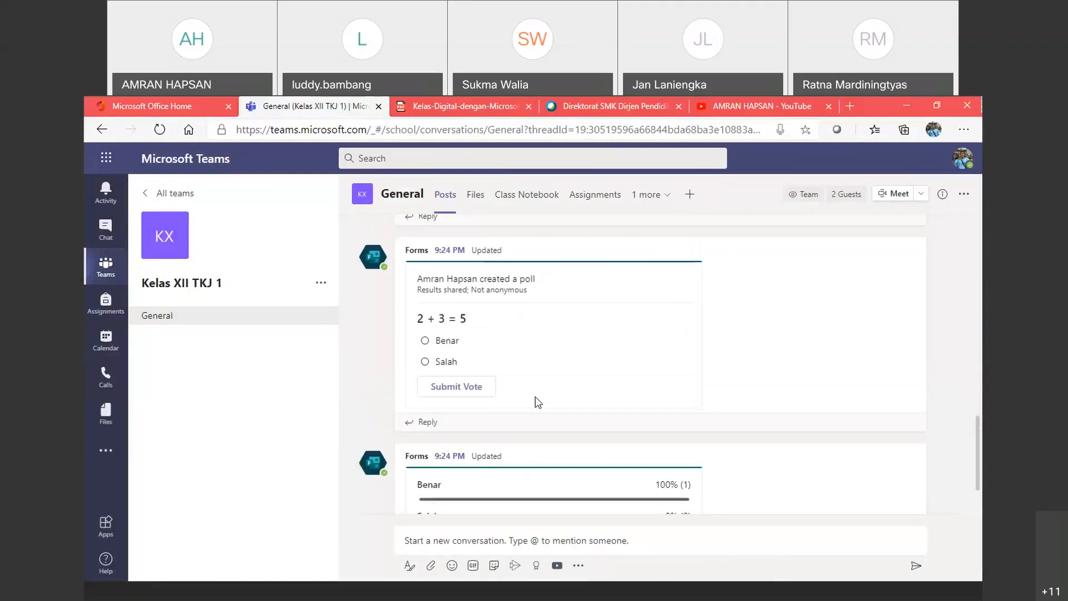
scroll(463, 471, down, 1)
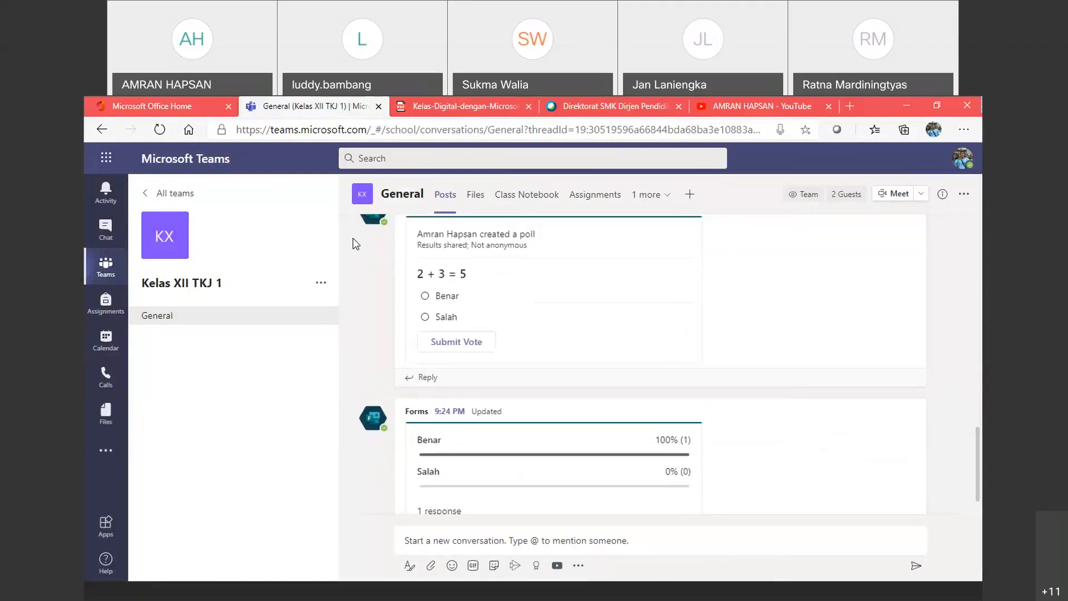
scroll(427, 352, up, 3)
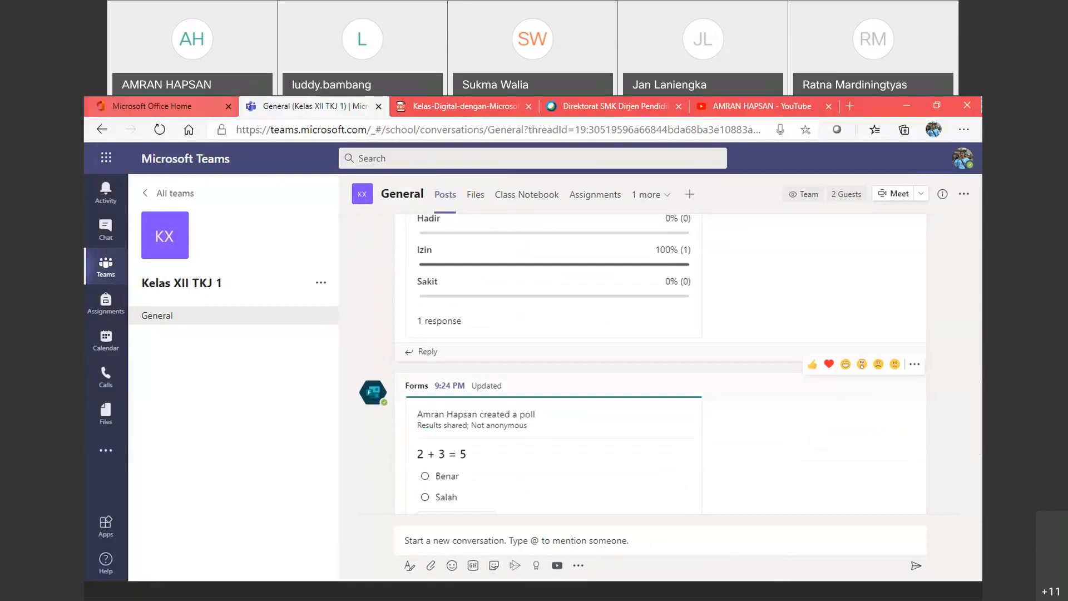
Step: Launch Microsoft Forms from Office Home to view My forms with the three polls
click(152, 106)
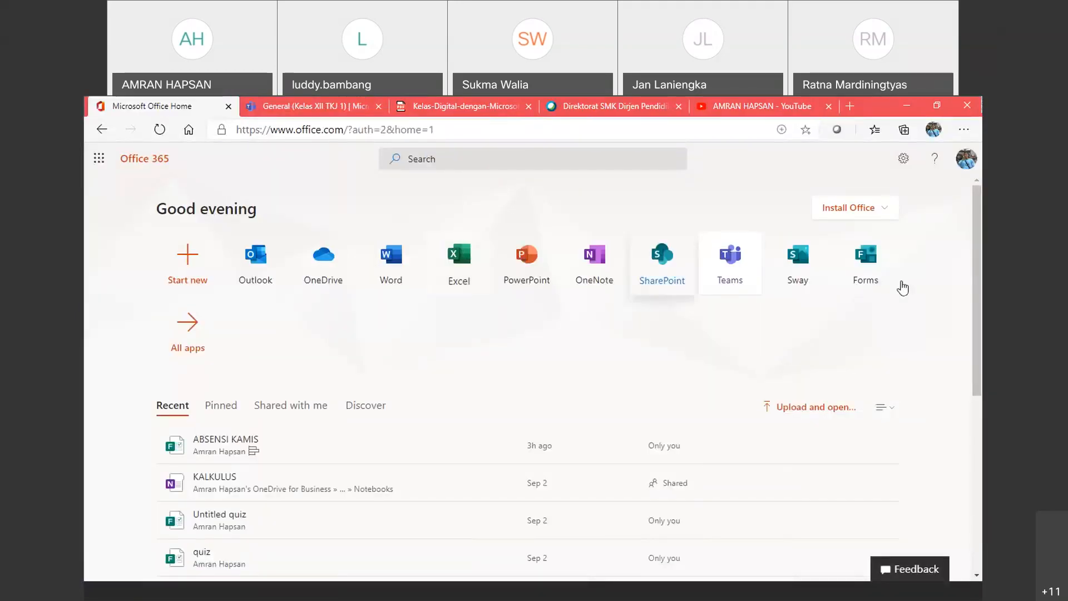
click(878, 265)
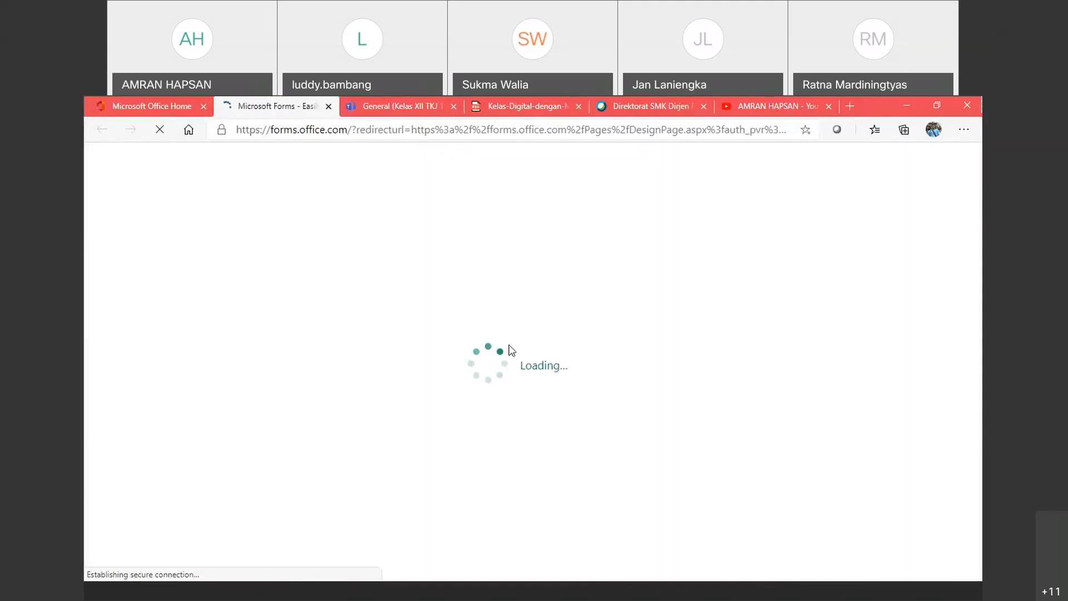
key(ctrl+Tab)
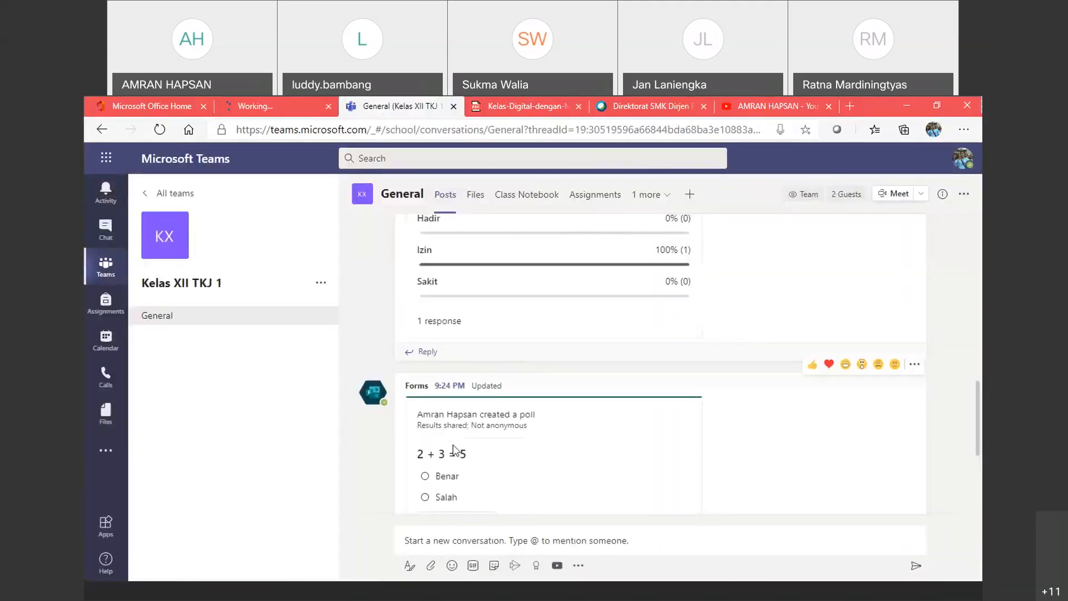
scroll(453, 439, up, 4)
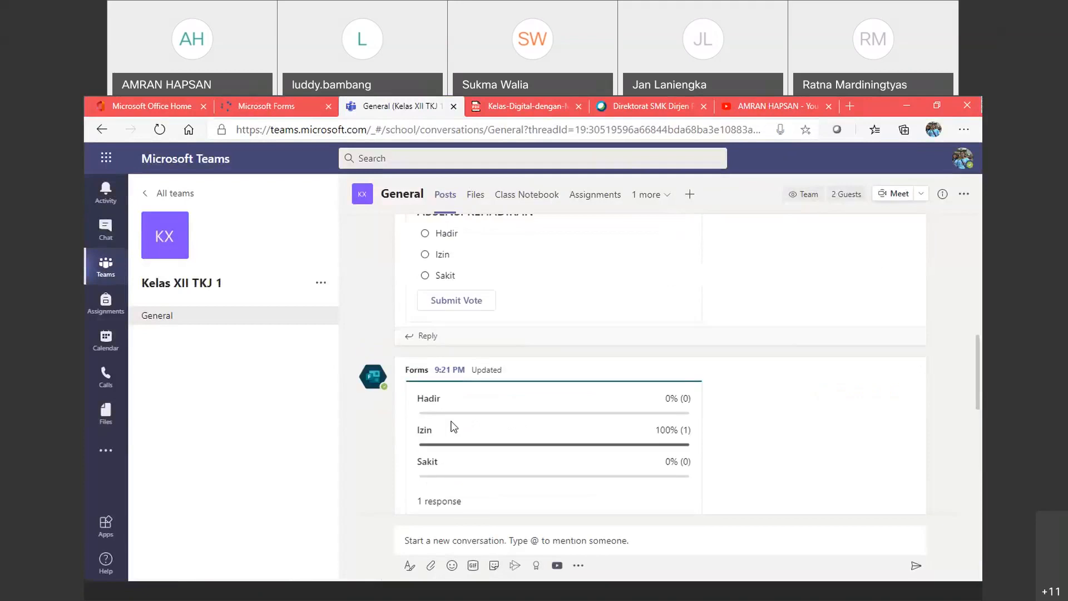
scroll(452, 427, up, 2)
scroll(474, 334, down, 5)
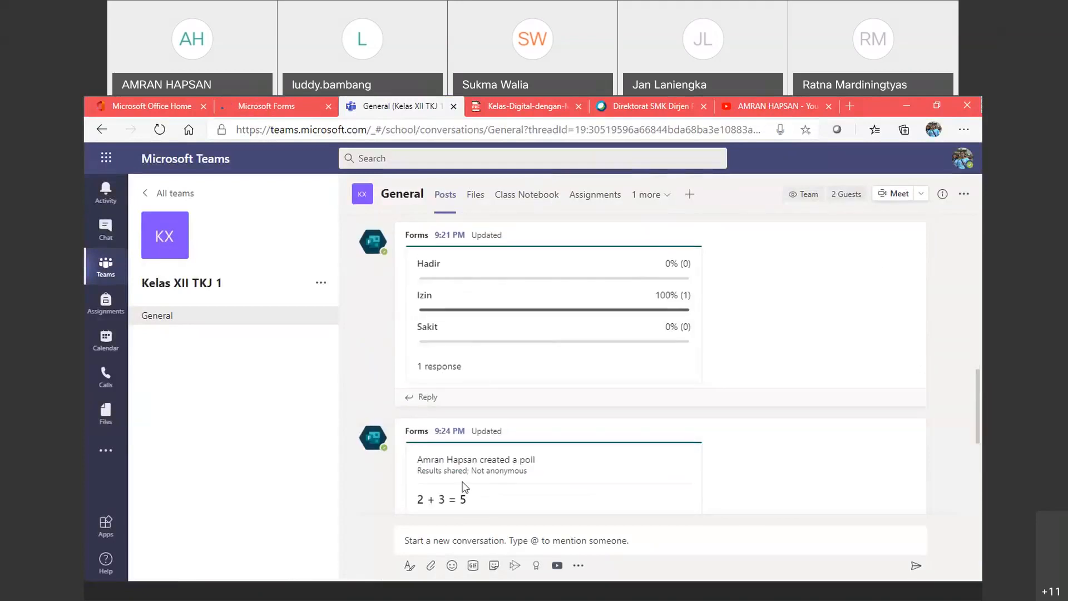
click(267, 106)
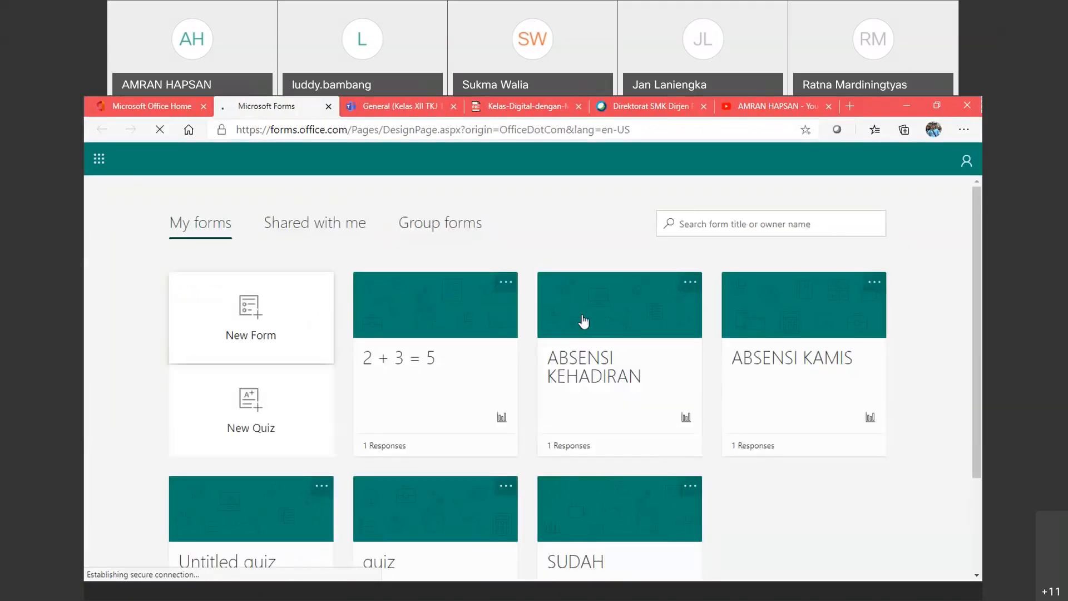
Step: Open ABSENSI KEHADIRAN's responses and view the answer details showing one Izin vote
click(590, 372)
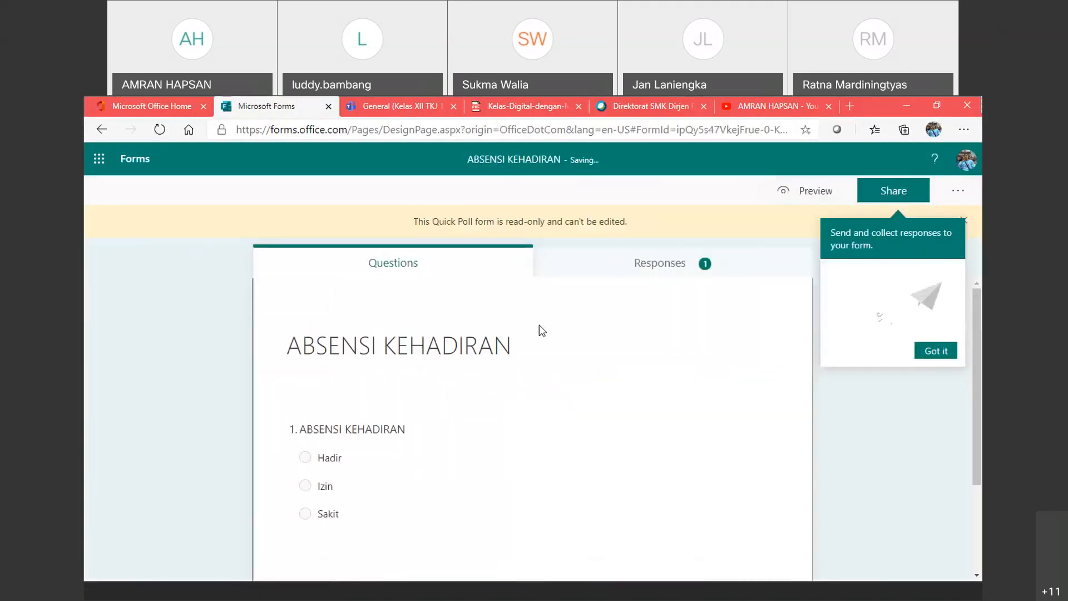
click(667, 267)
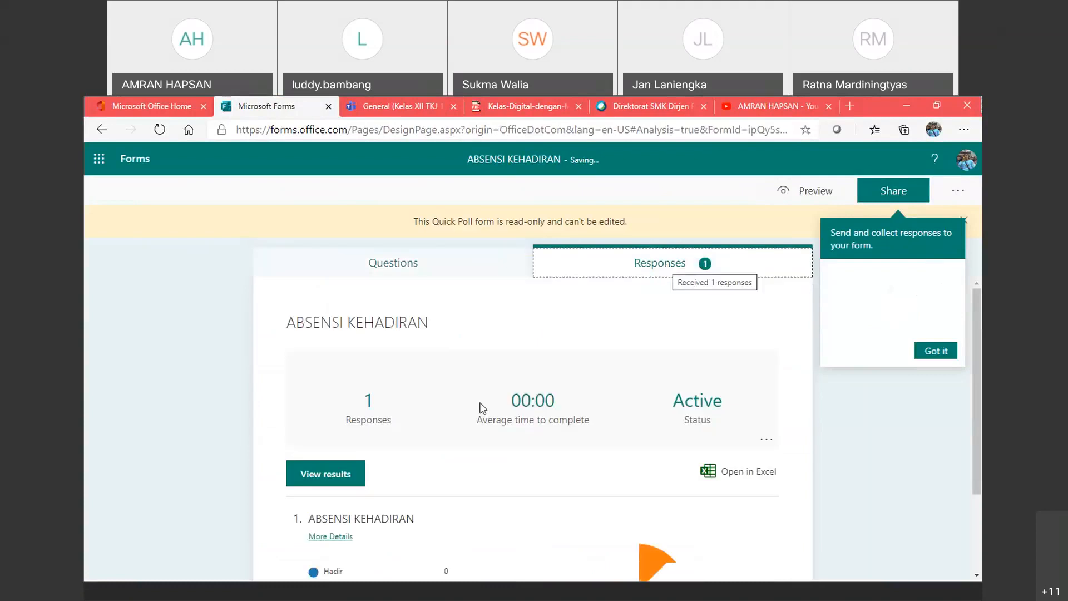
scroll(350, 461, down, 2)
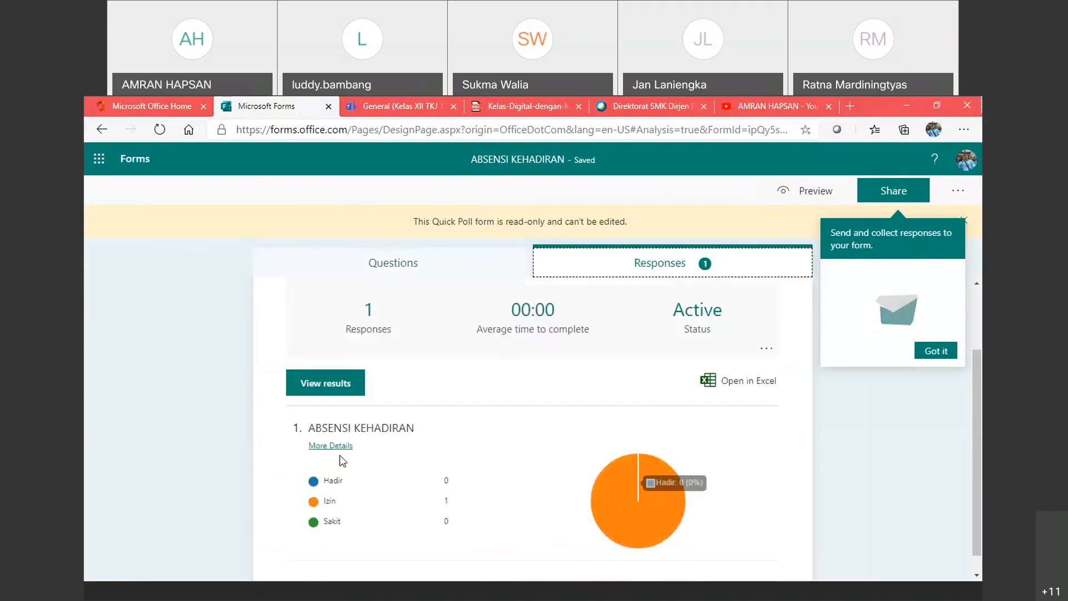
click(331, 446)
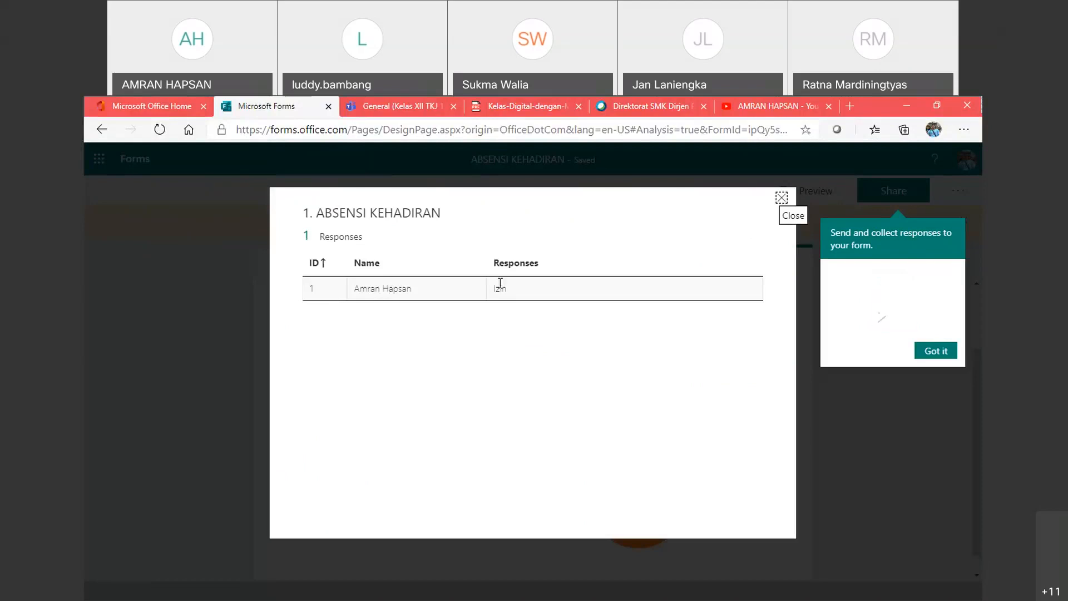
click(781, 198)
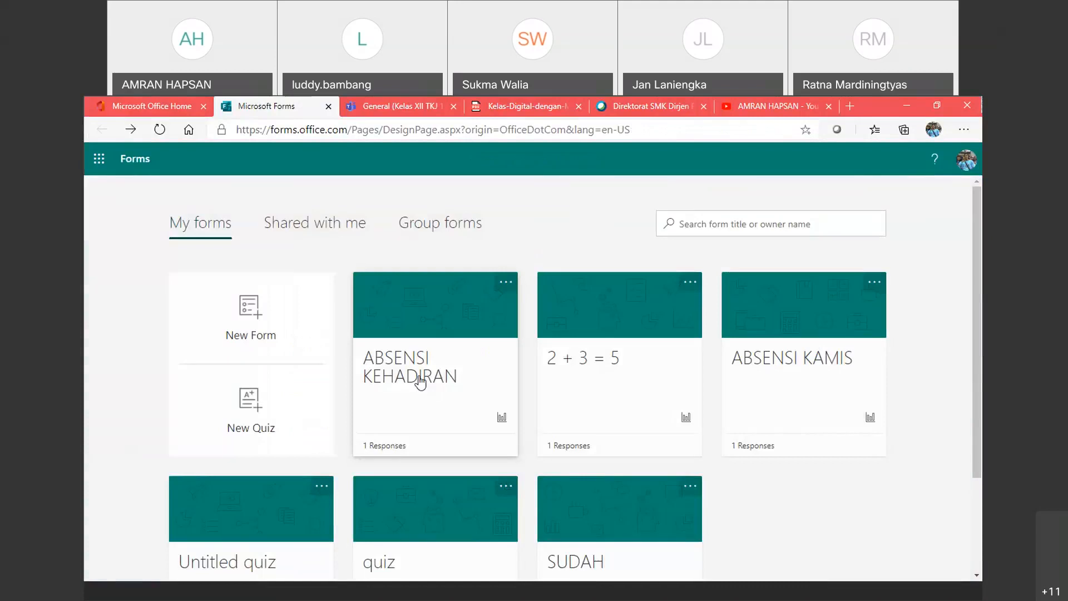
Step: Recheck the ABSENSI KEHADIRAN individual responses list, then return to My forms
click(421, 378)
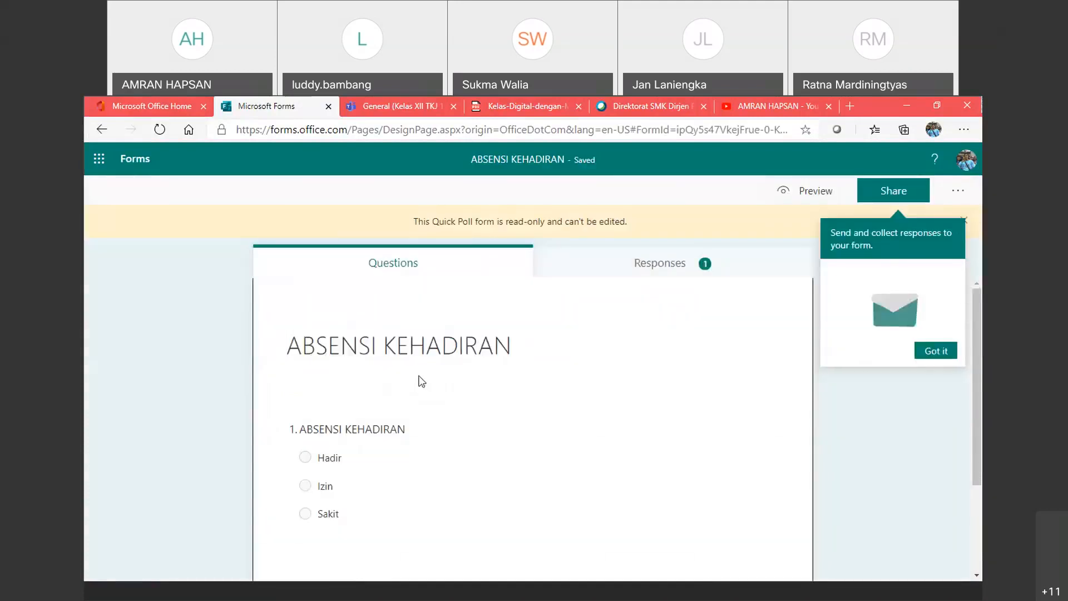
click(636, 281)
click(341, 543)
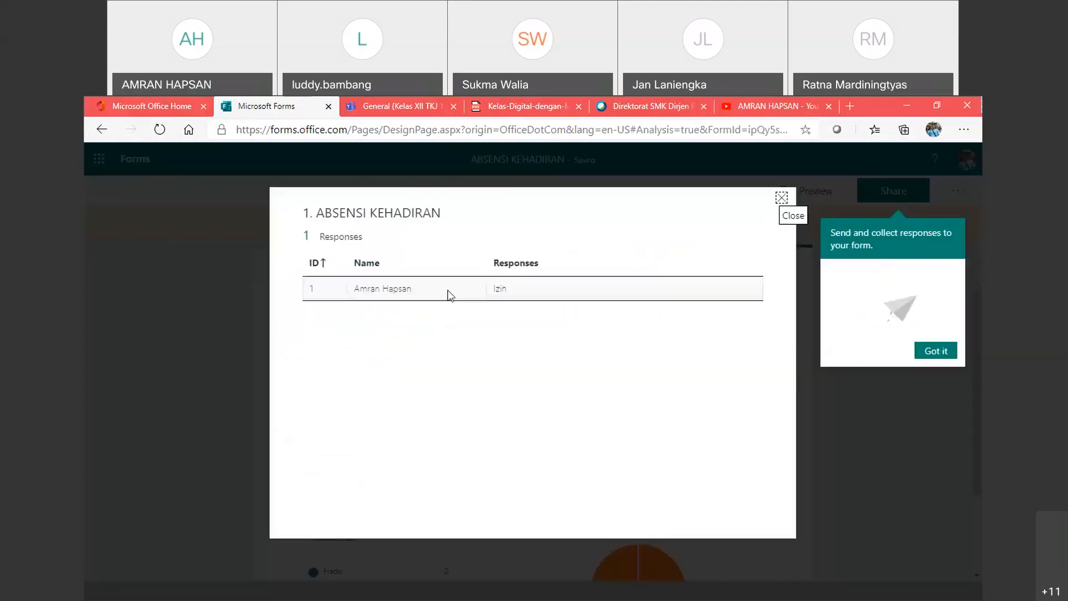
click(782, 198)
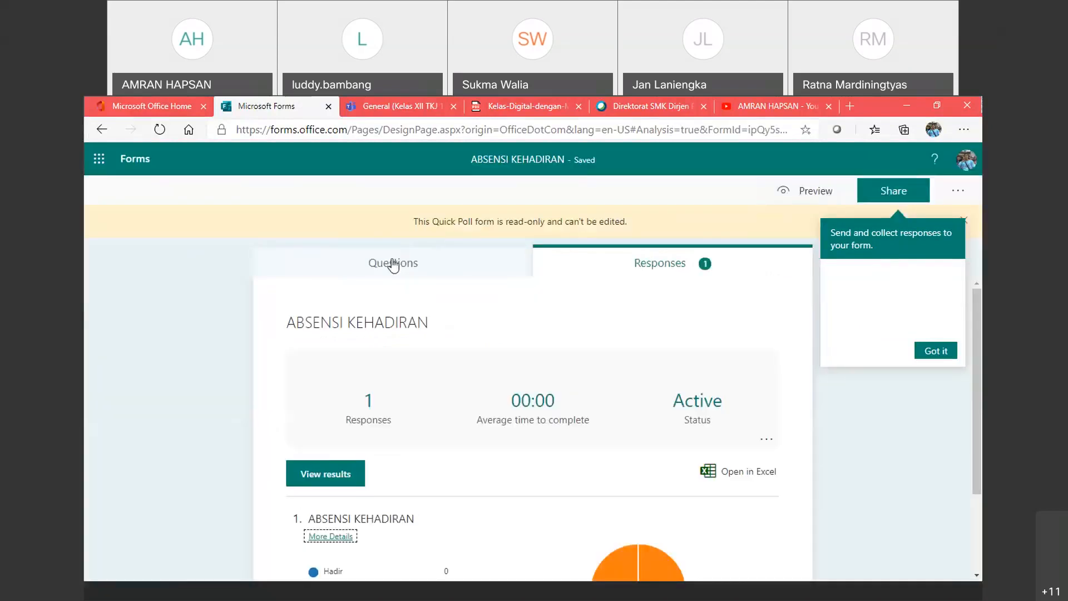
click(100, 130)
click(100, 129)
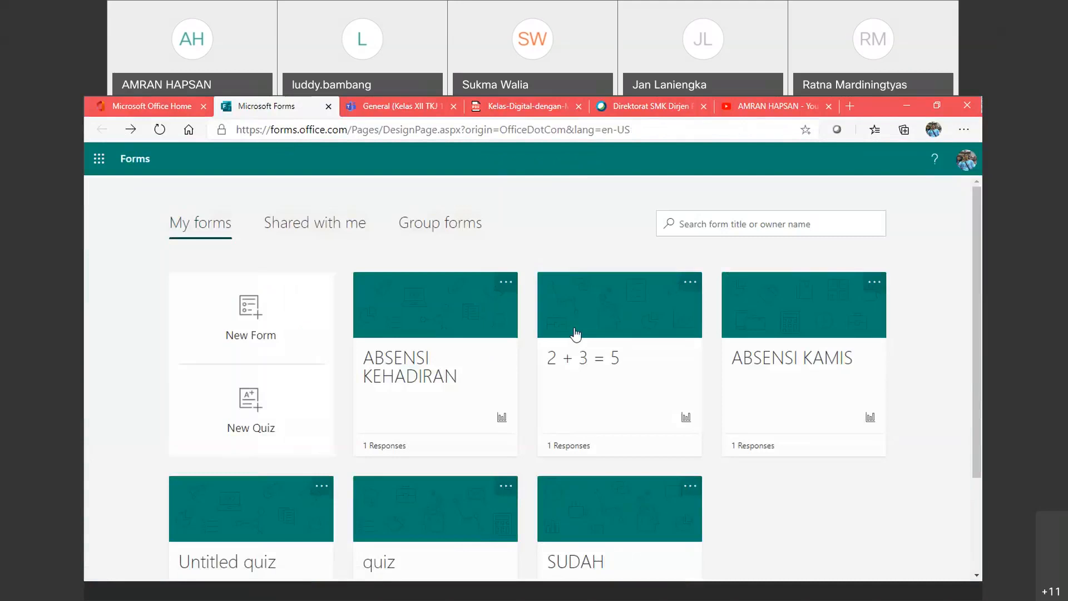
Step: View the 2 + 3 = 5 form's responses and its single Benar answer details
click(575, 356)
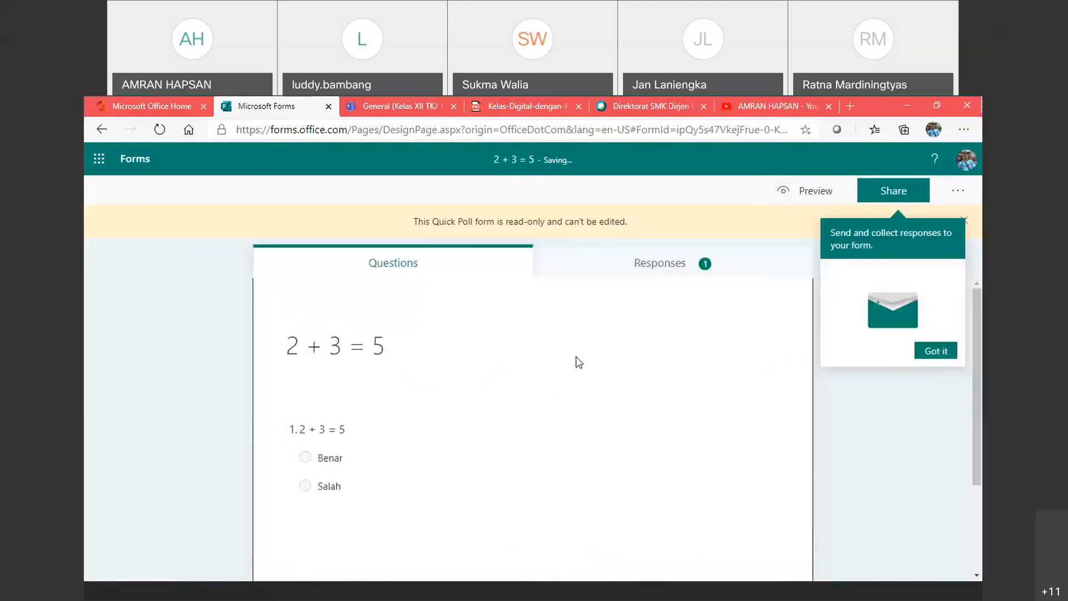
click(678, 262)
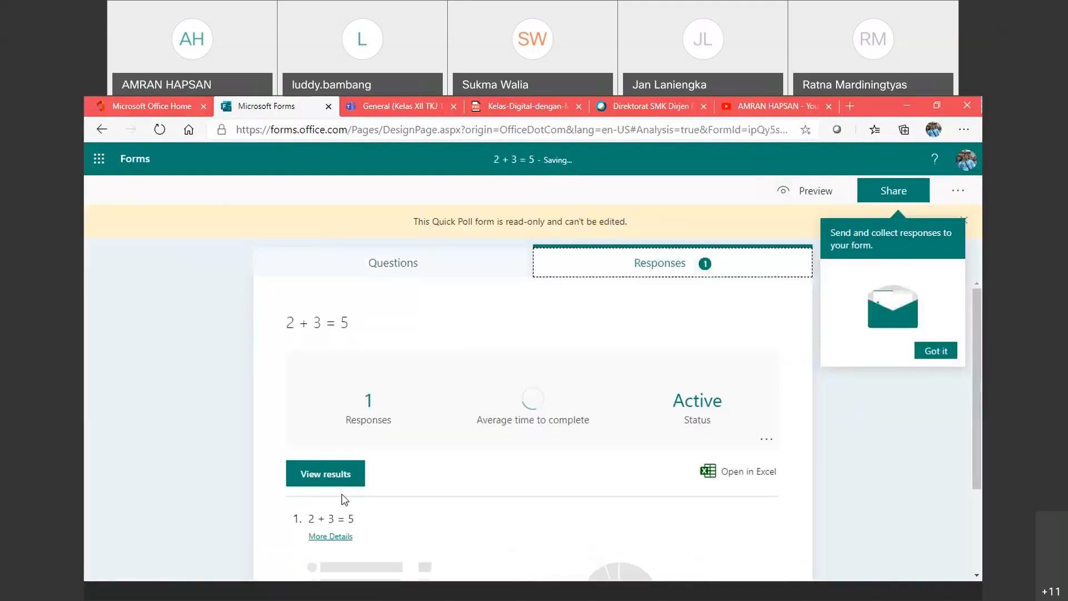
click(334, 536)
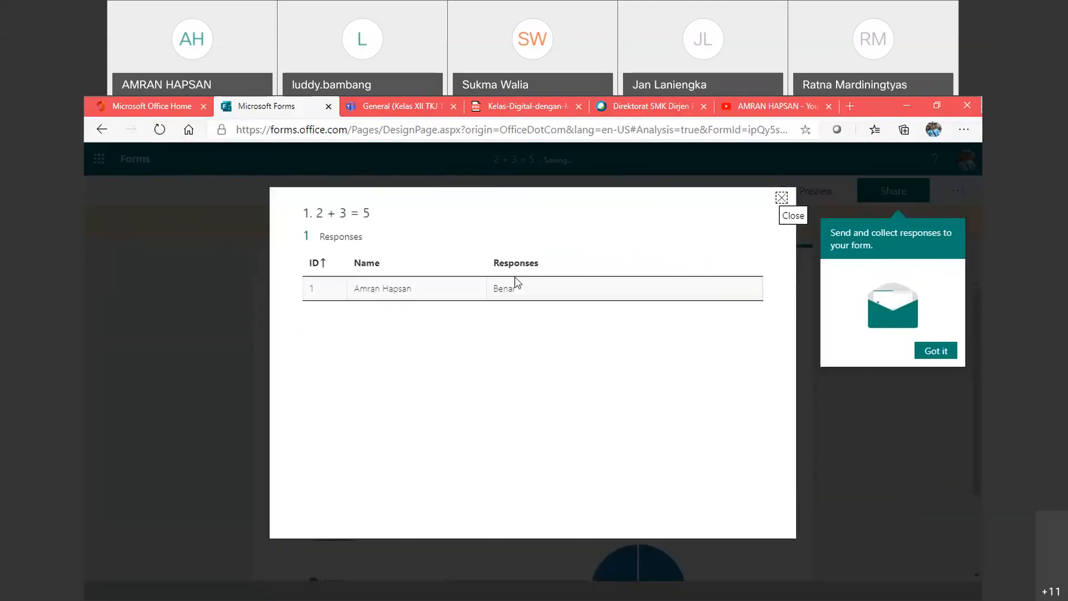
click(782, 198)
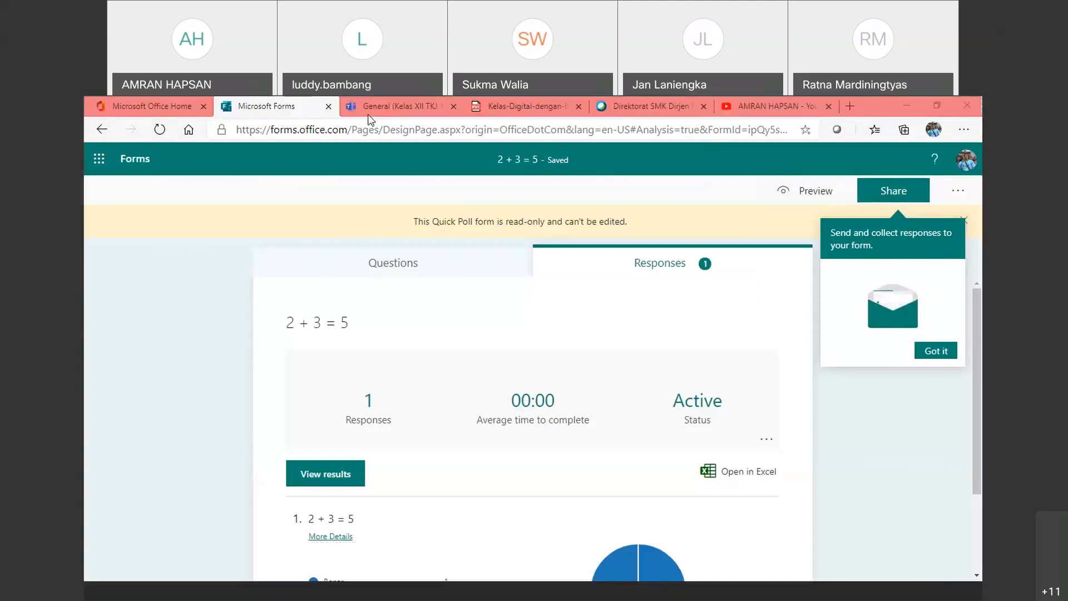
click(306, 115)
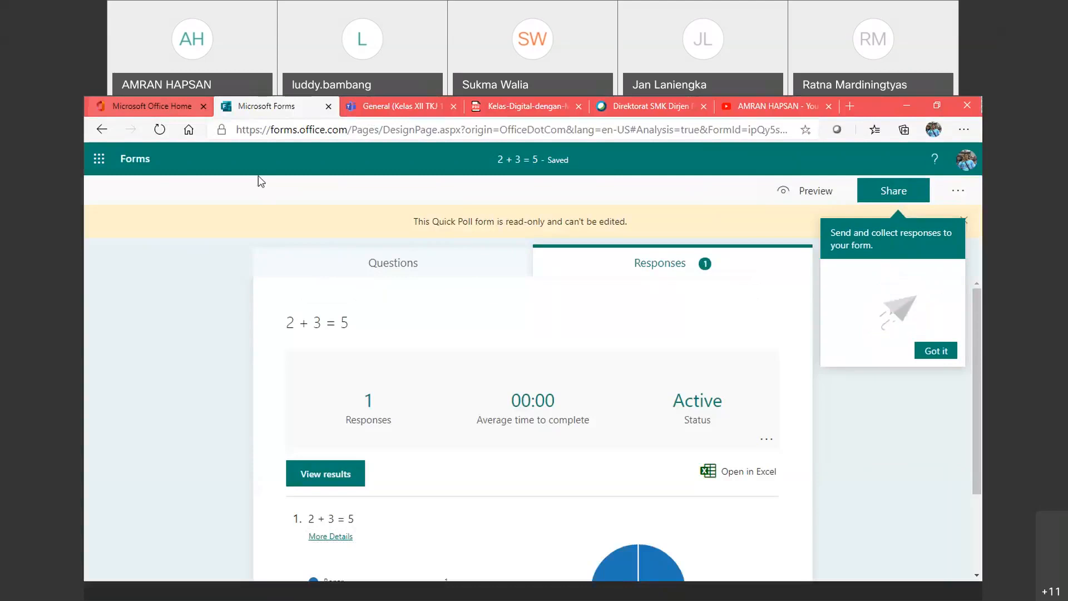
Step: Go back to the Kelas XII TKJ 1 General posts and scroll up to the ABSENSI KEHADIRAN poll
click(392, 106)
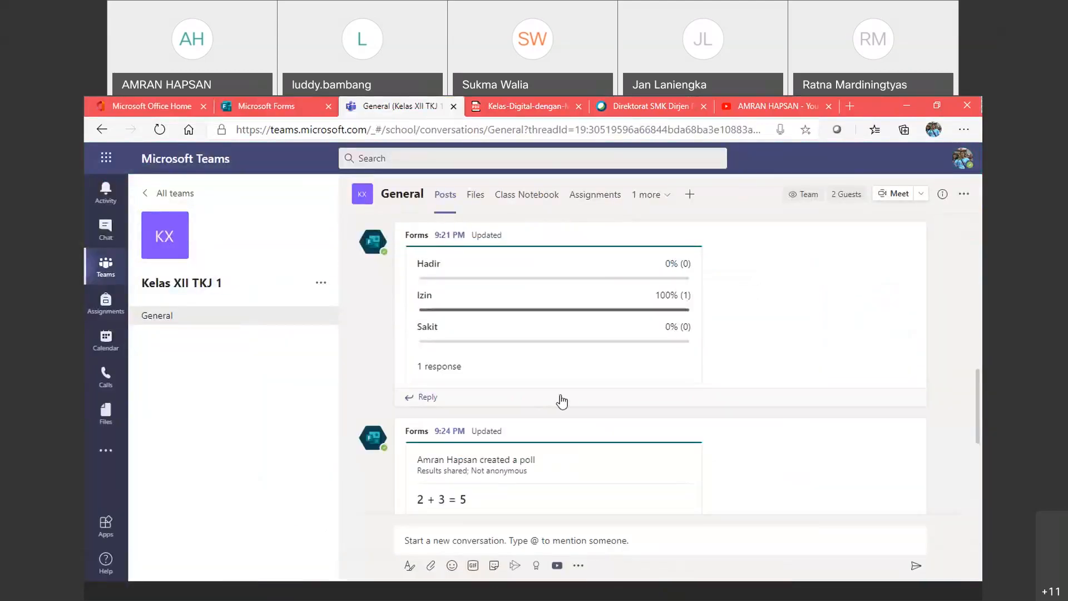
scroll(561, 399, up, 4)
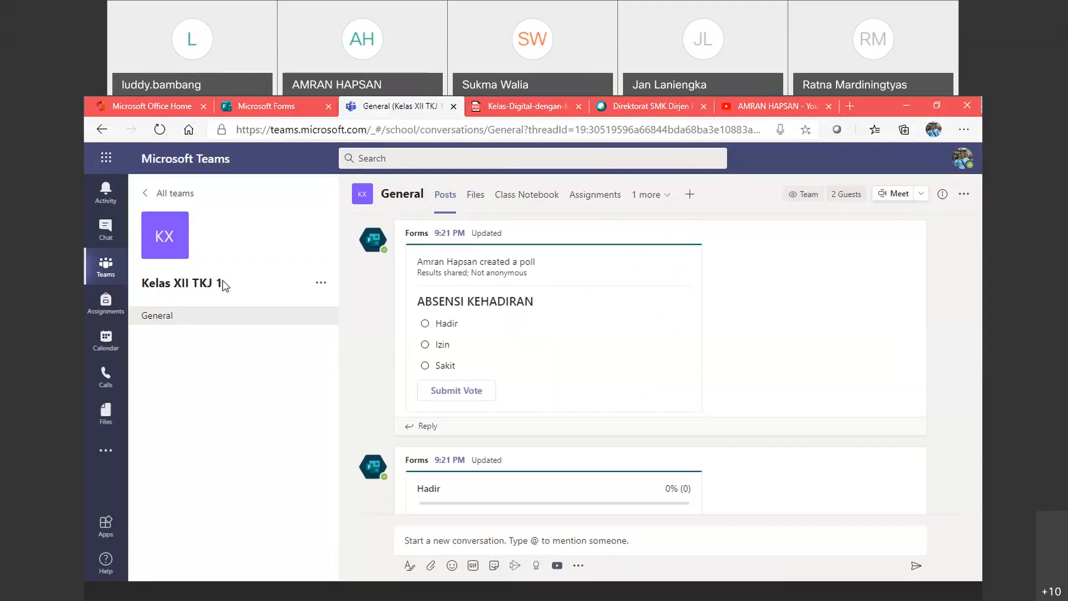
Step: Show the teams grid and check its Manage teams / Switch view options menu
click(111, 271)
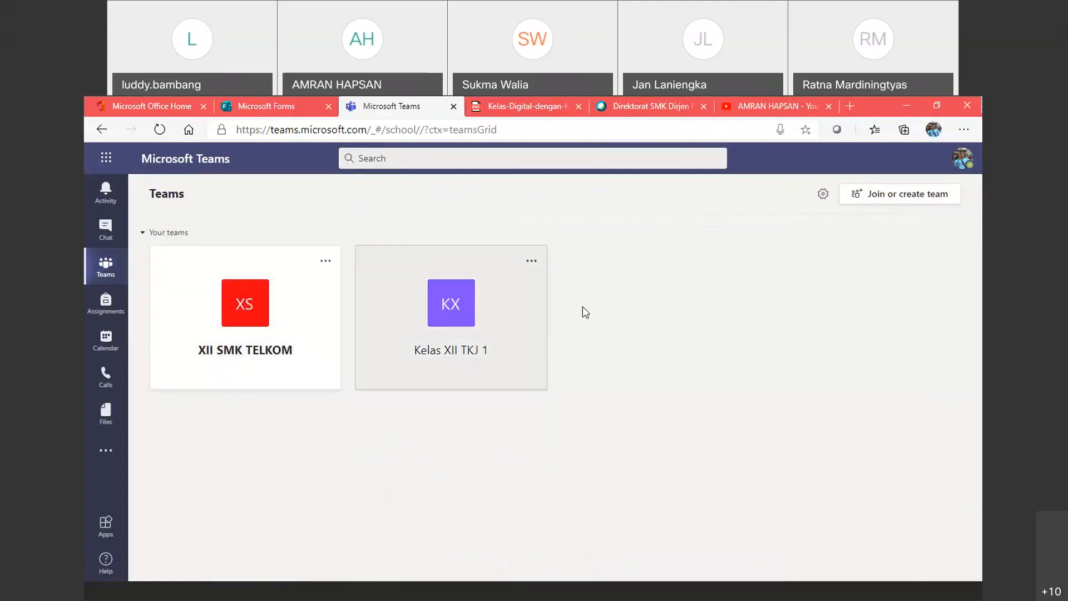
click(824, 194)
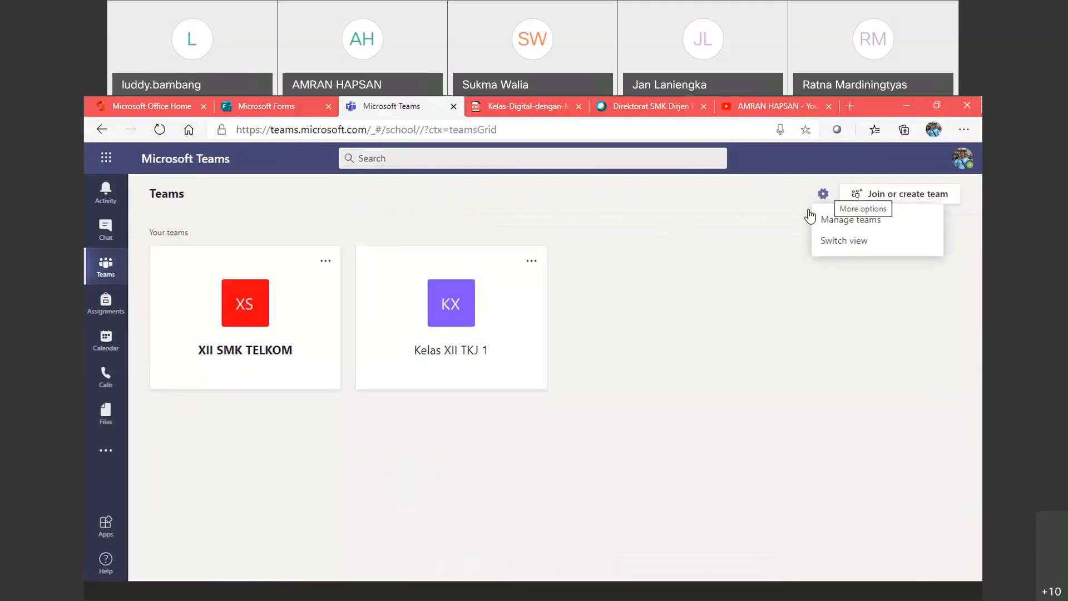
click(745, 303)
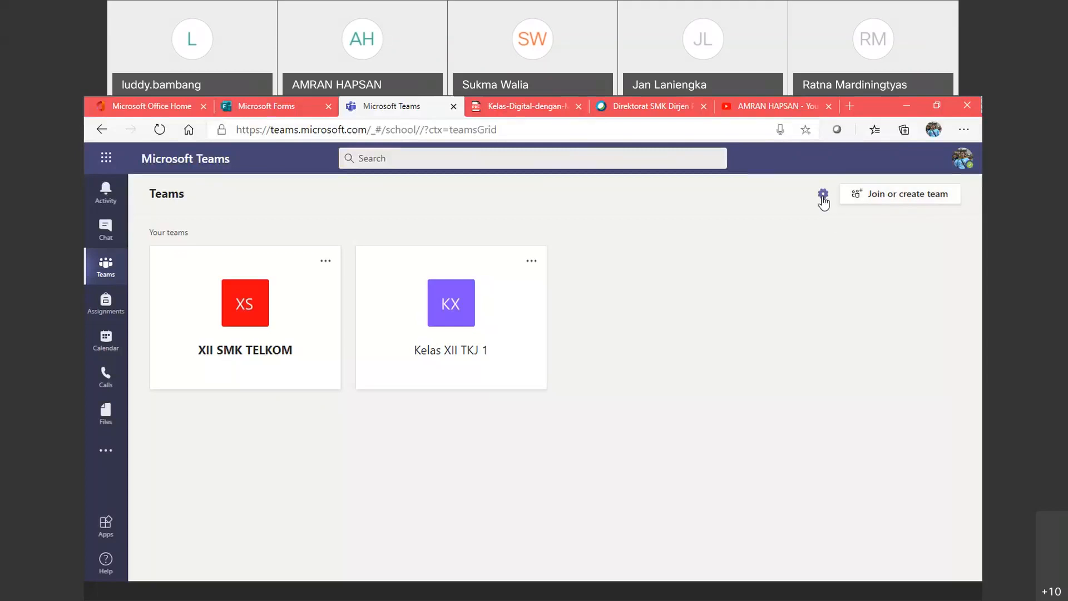
Step: Inspect the Kelas XII TKJ 1 and XII SMK TELKOM option menus and visit Join or create team
click(532, 262)
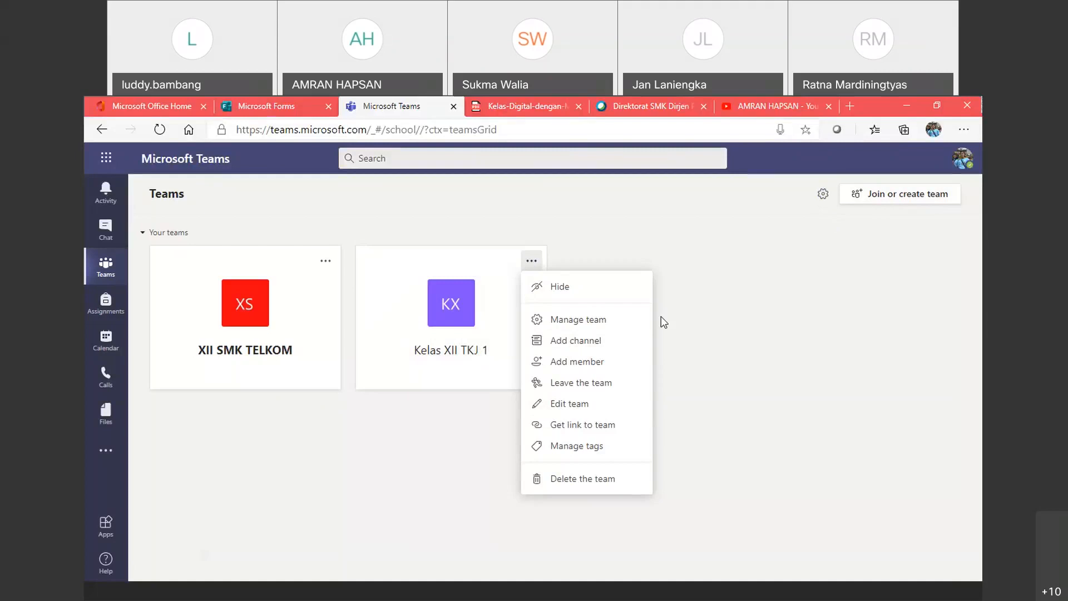
click(734, 347)
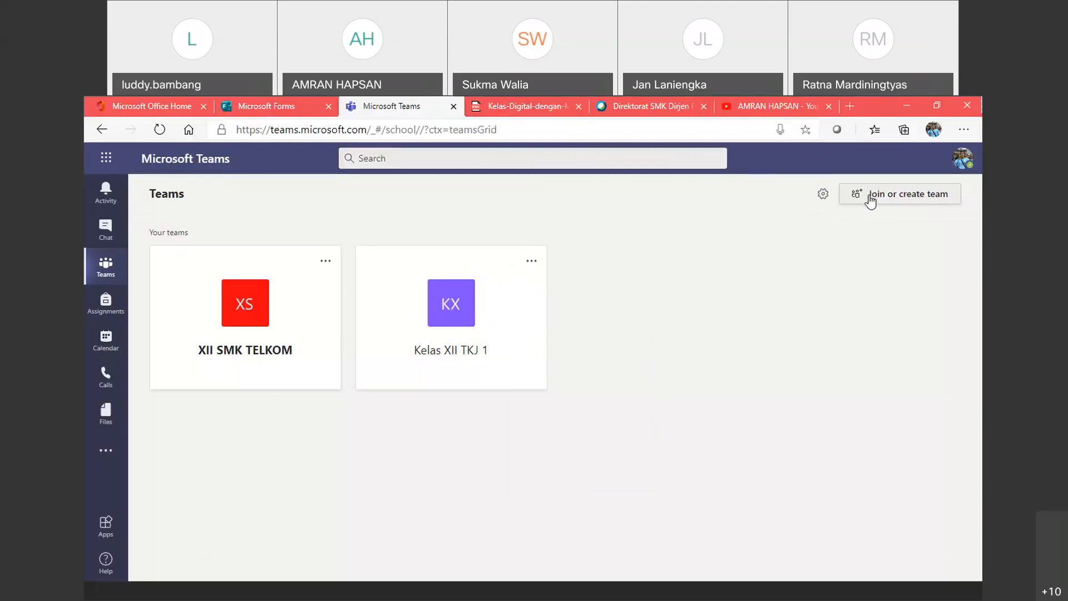
click(879, 202)
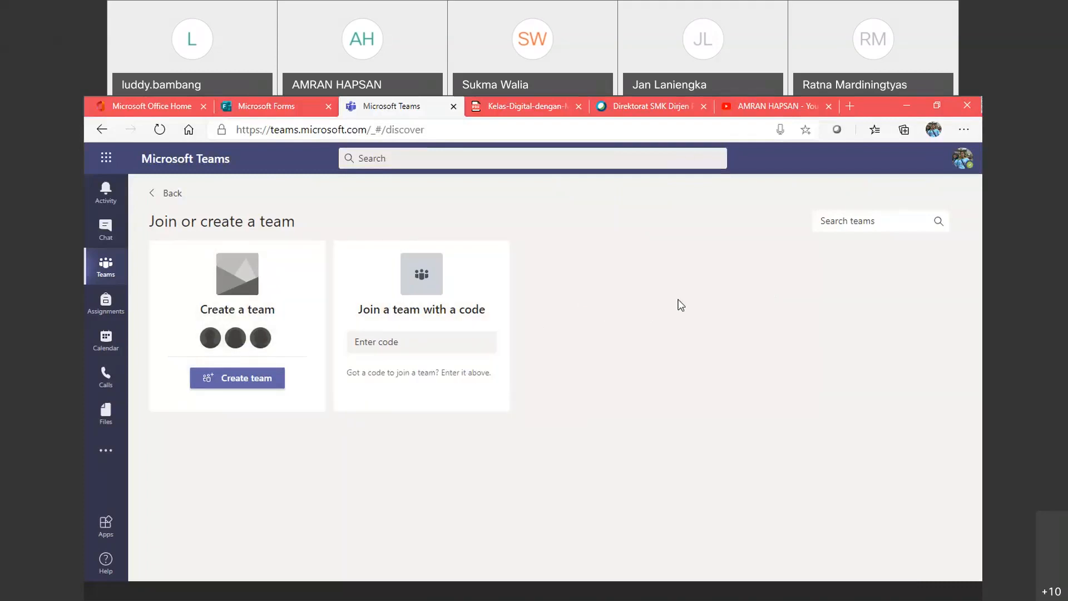
click(172, 194)
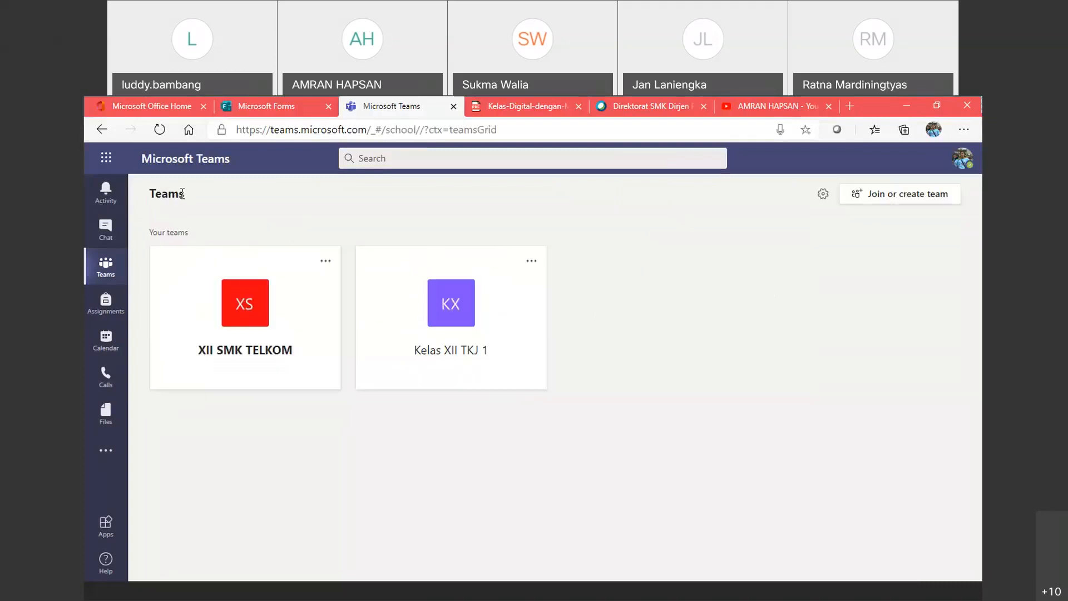
click(329, 264)
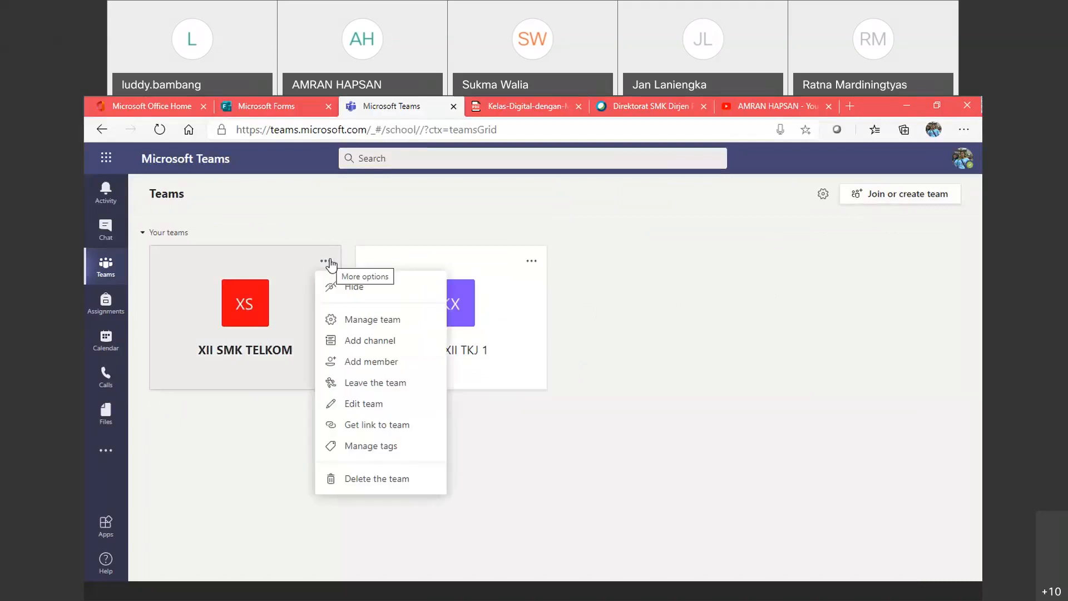
click(801, 414)
click(884, 199)
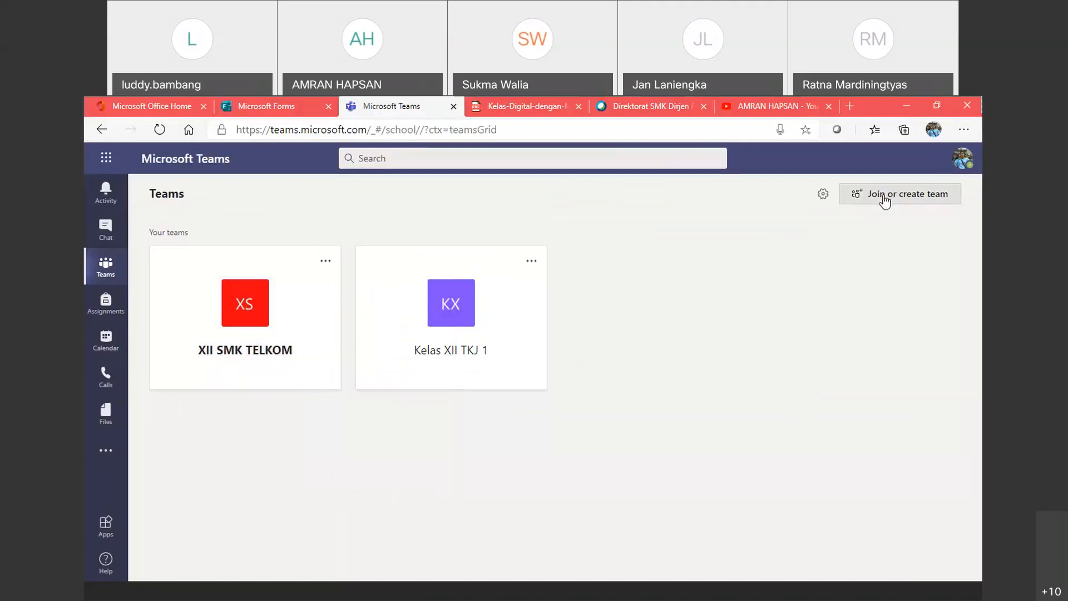
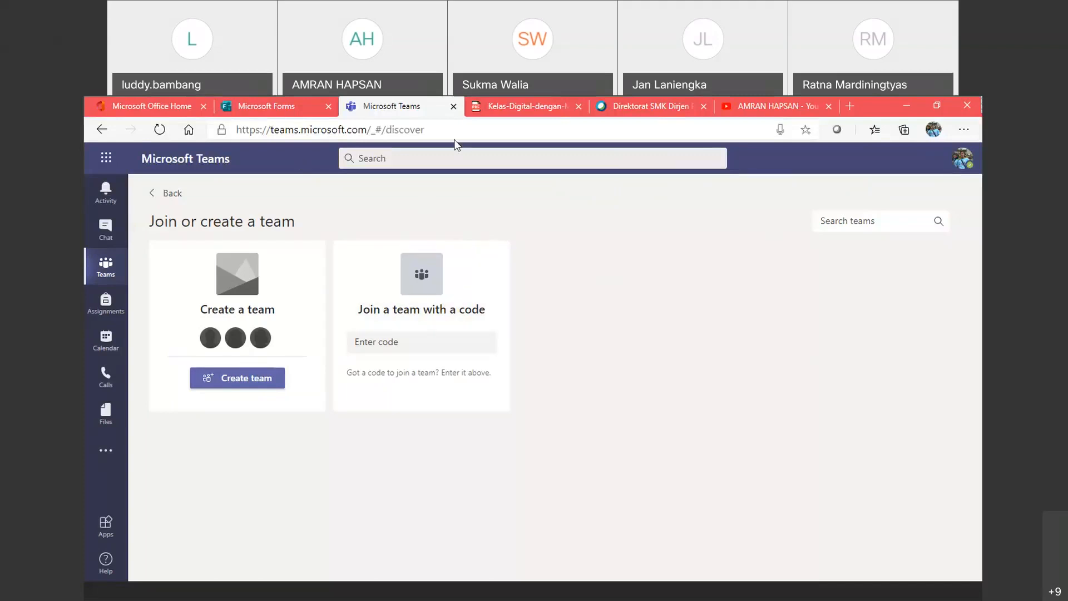
Step: Bring up Edge's Settings and more menu over the Join or create a team page
click(964, 133)
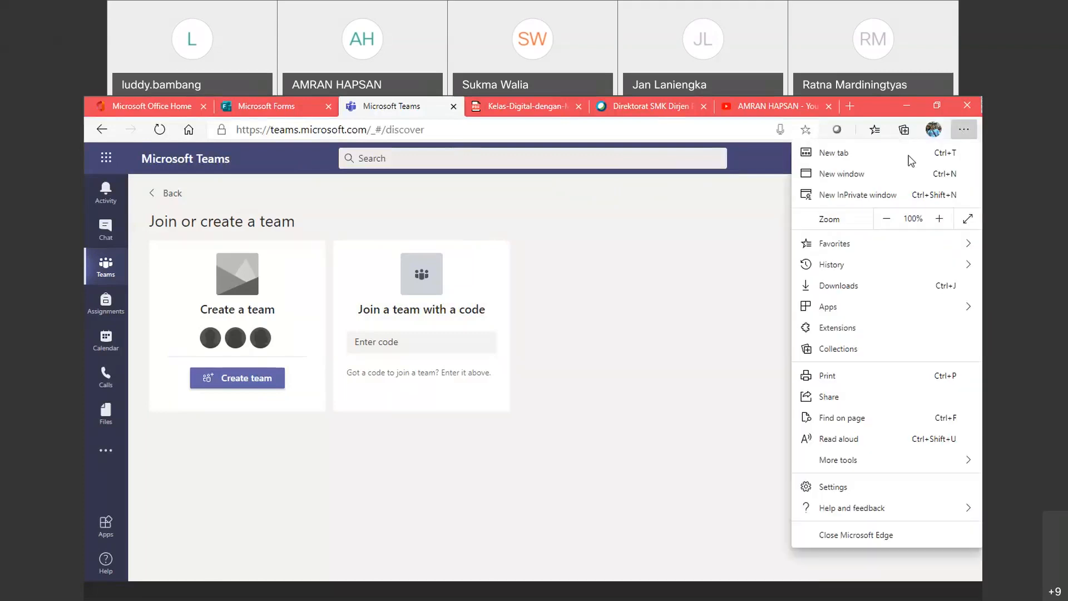
Step: Start a new InPrivate window and go to portal.office.com
click(851, 200)
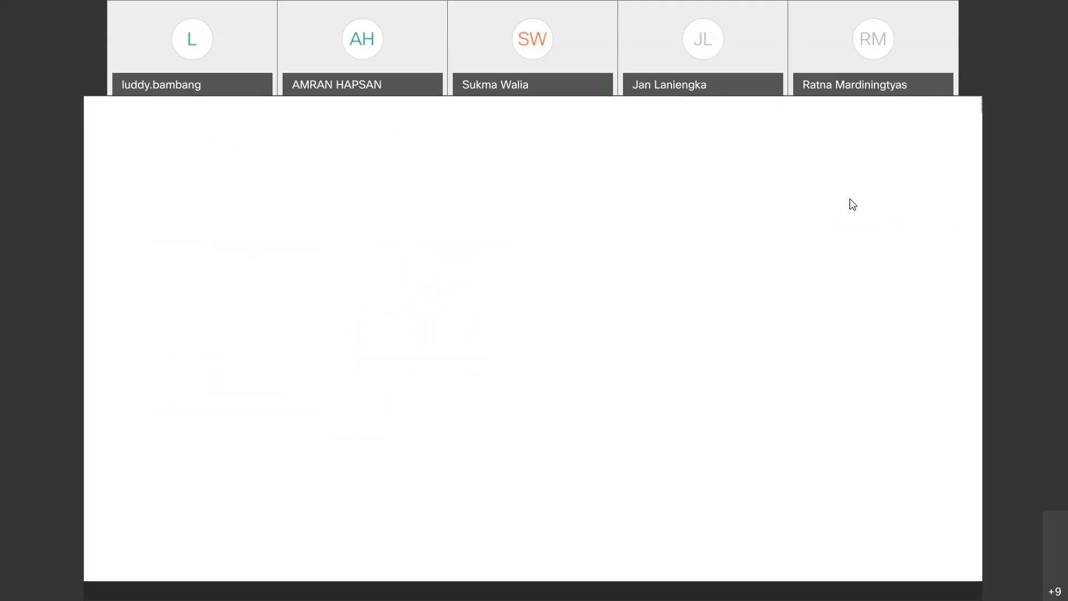
text(port)
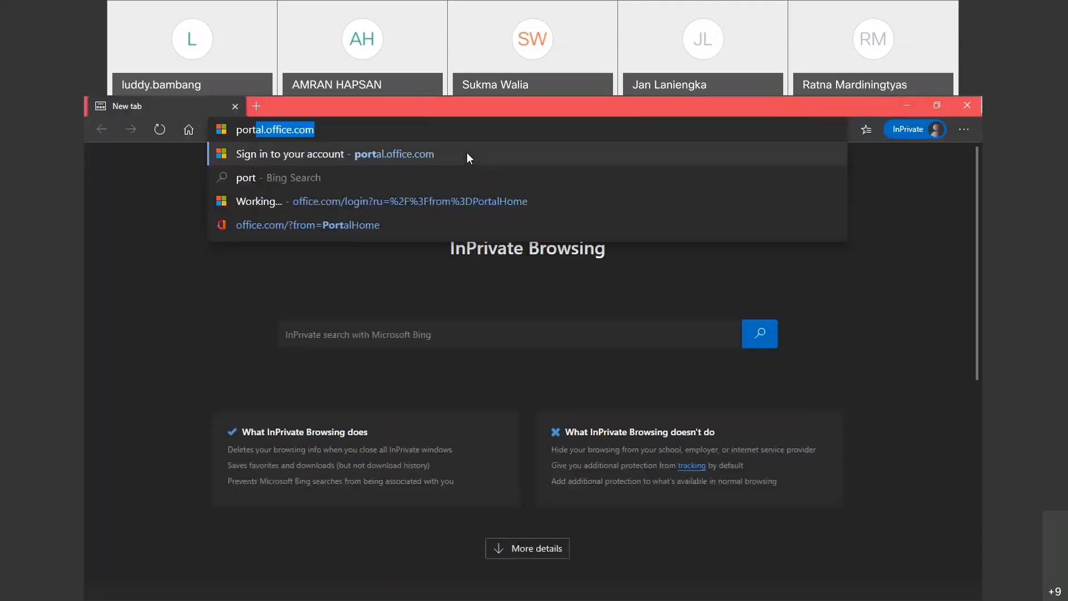
key(Return)
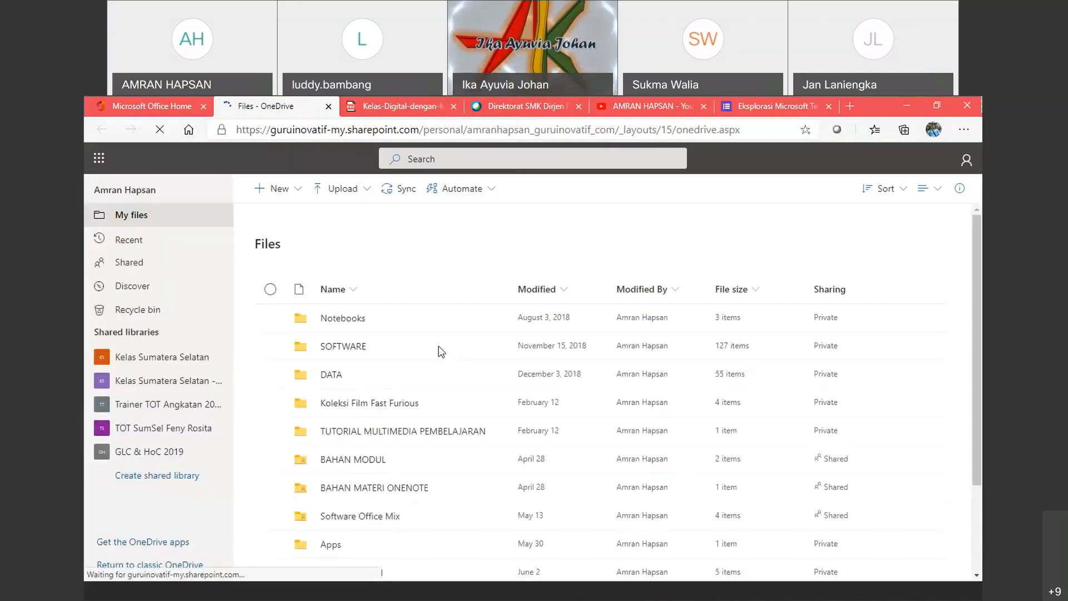
scroll(439, 346, down, 2)
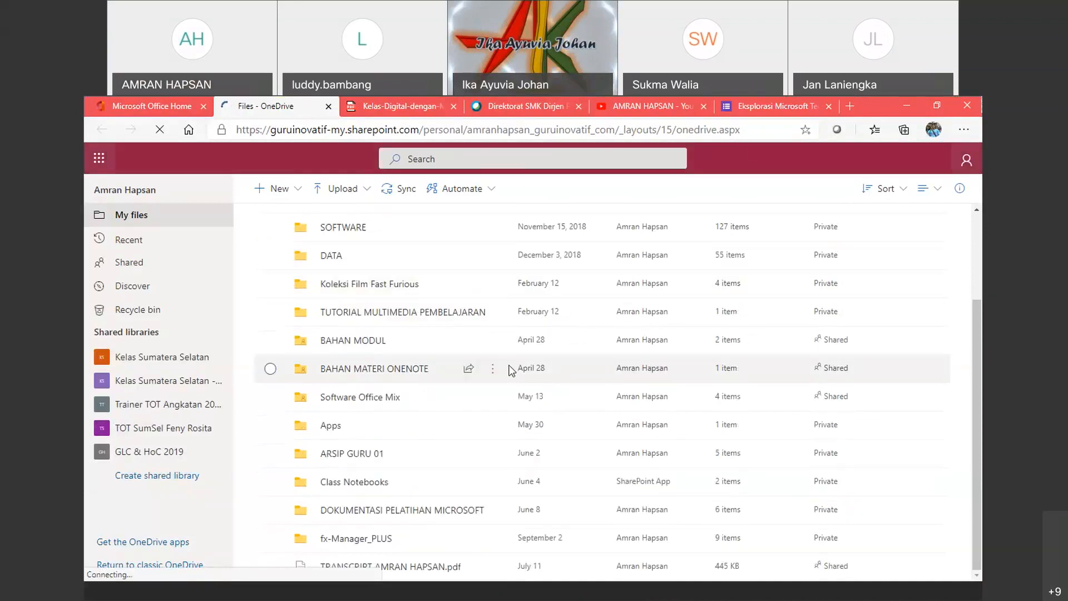
scroll(409, 412, up, 2)
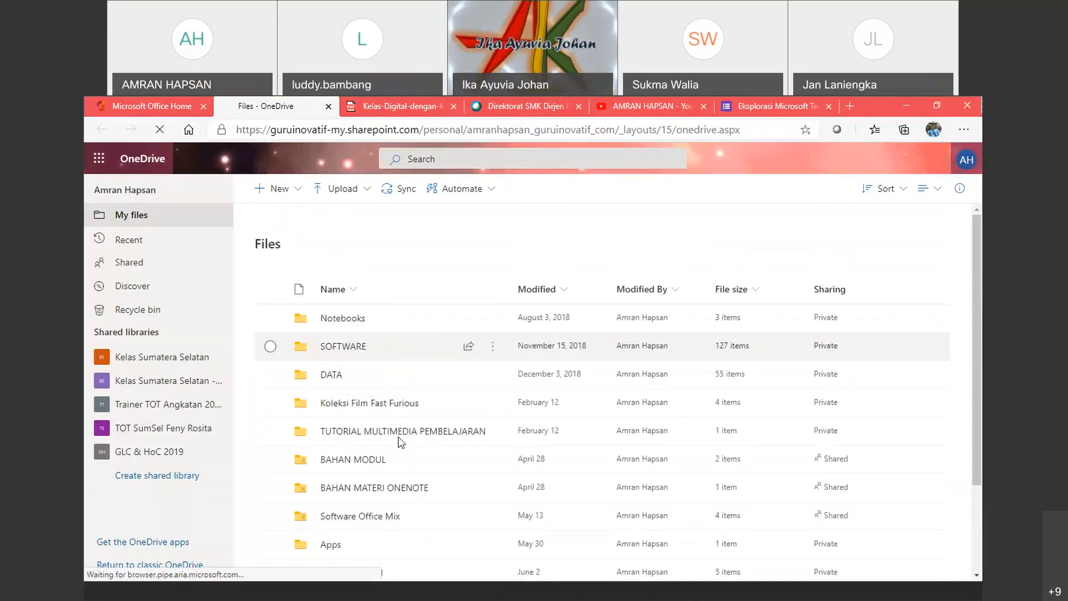
scroll(398, 410, down, 1)
scroll(398, 410, up, 1)
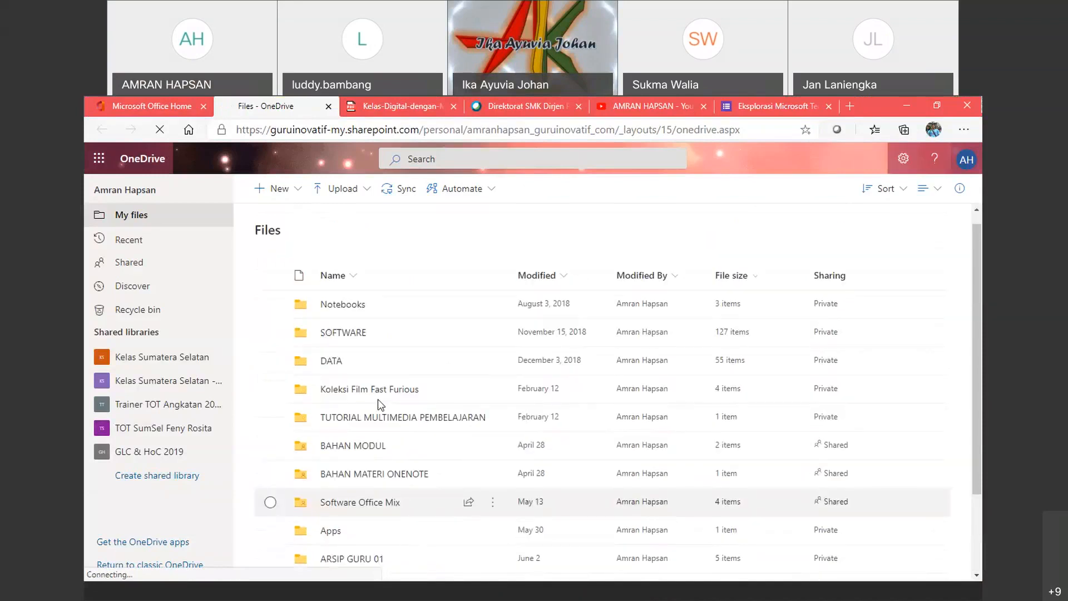
Step: Open the DATA folder and scroll through its subfolders, then back to the top
click(332, 373)
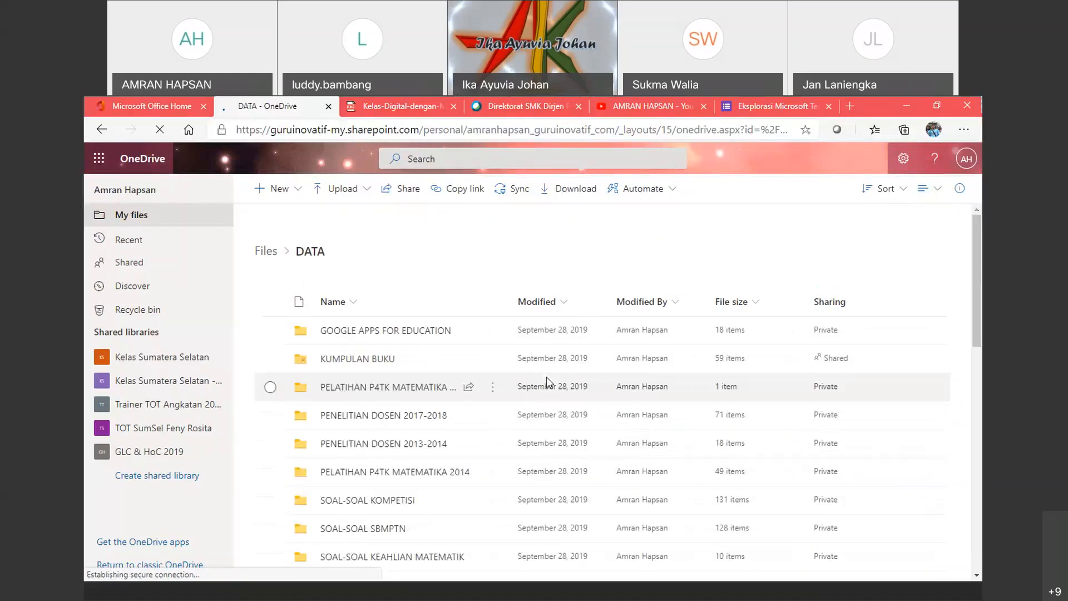
scroll(547, 376, down, 5)
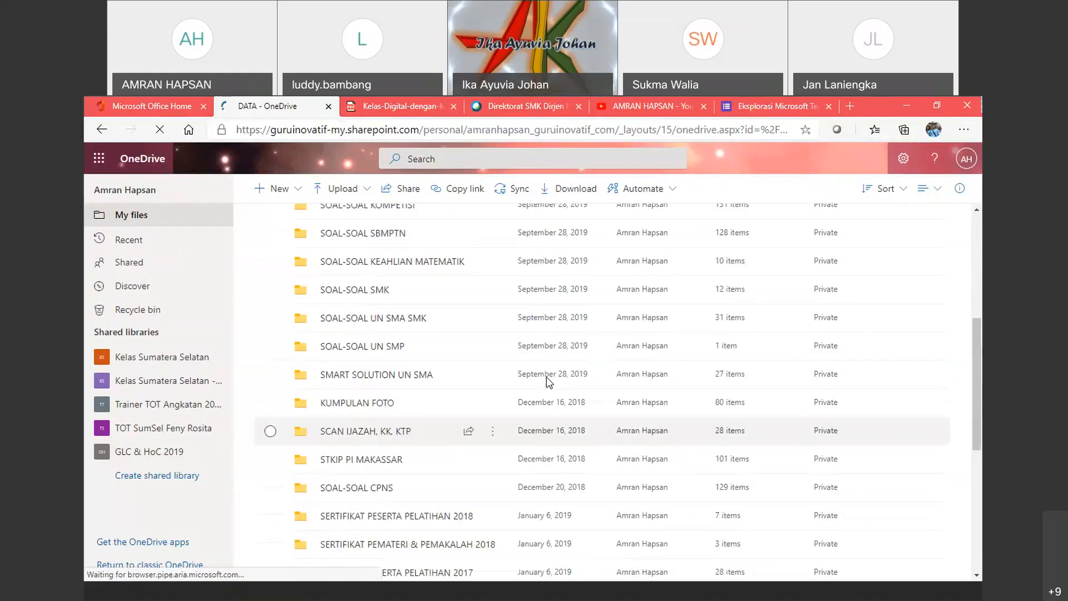
scroll(546, 376, up, 5)
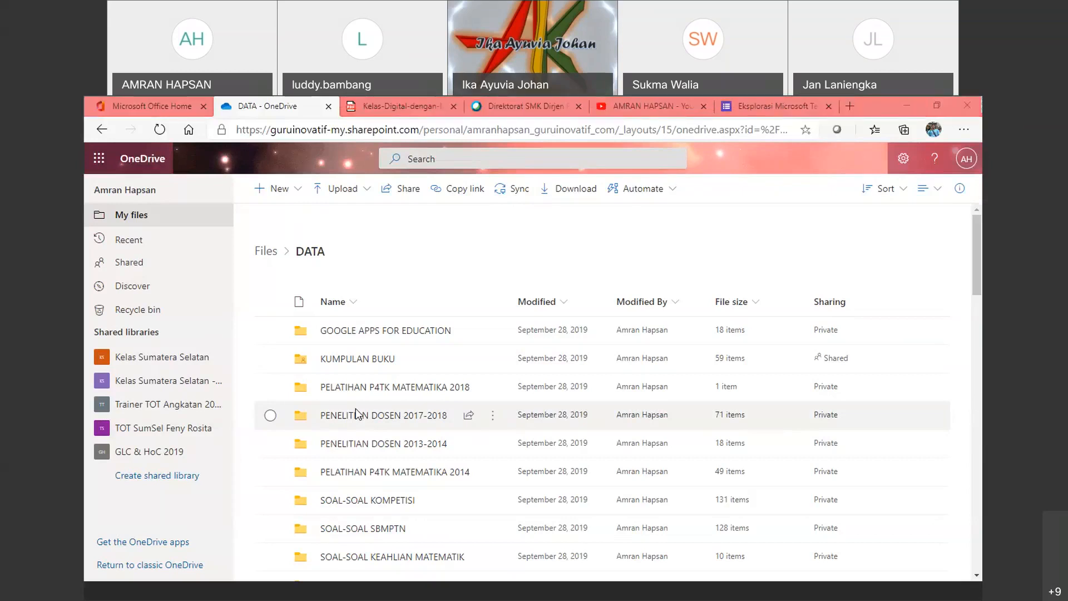
Step: Start syncing the DATA folder to this computer with OneDrive's Sync command
click(503, 195)
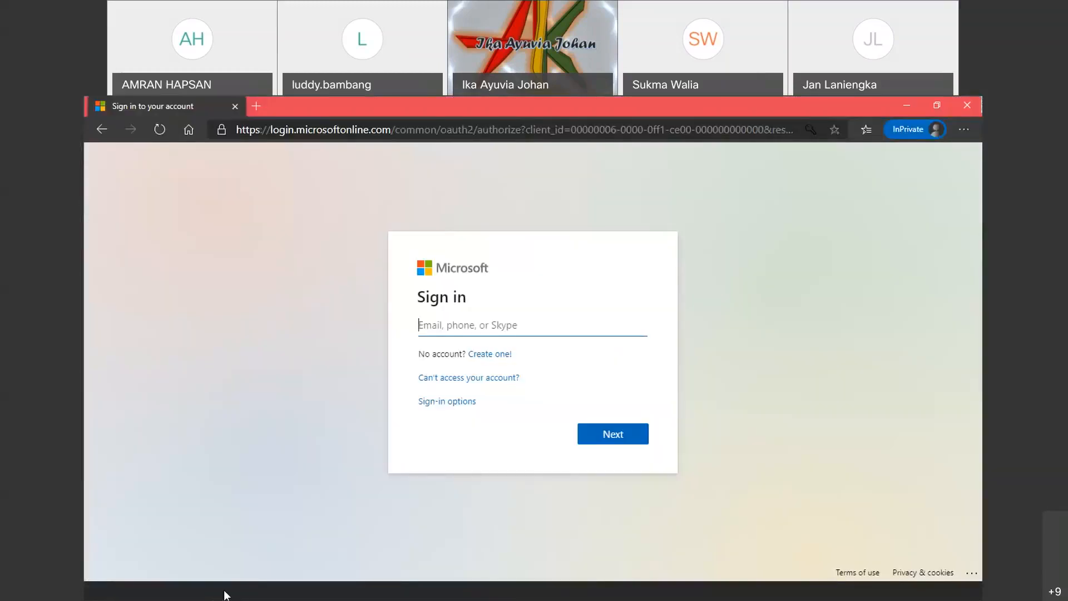
Step: Return to the main Edge window and show the Microsoft Office Home tab
click(224, 593)
click(192, 529)
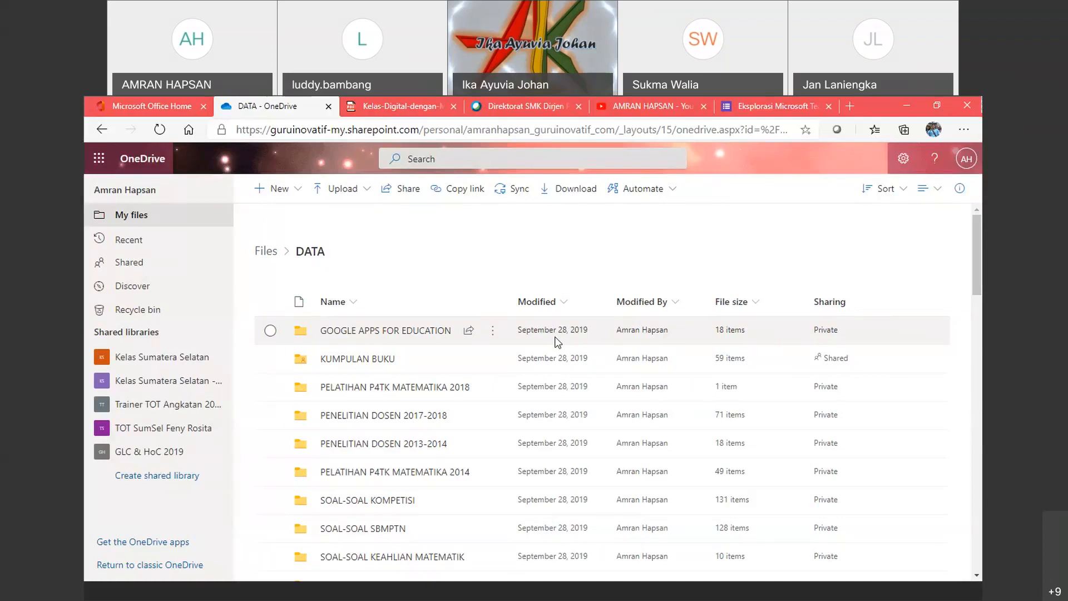
click(151, 105)
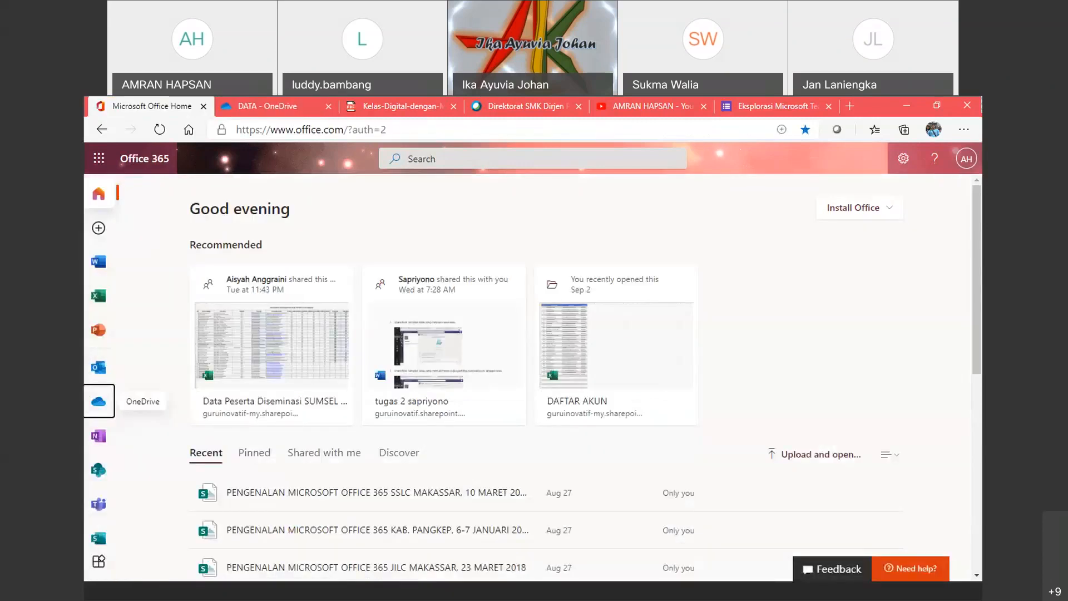